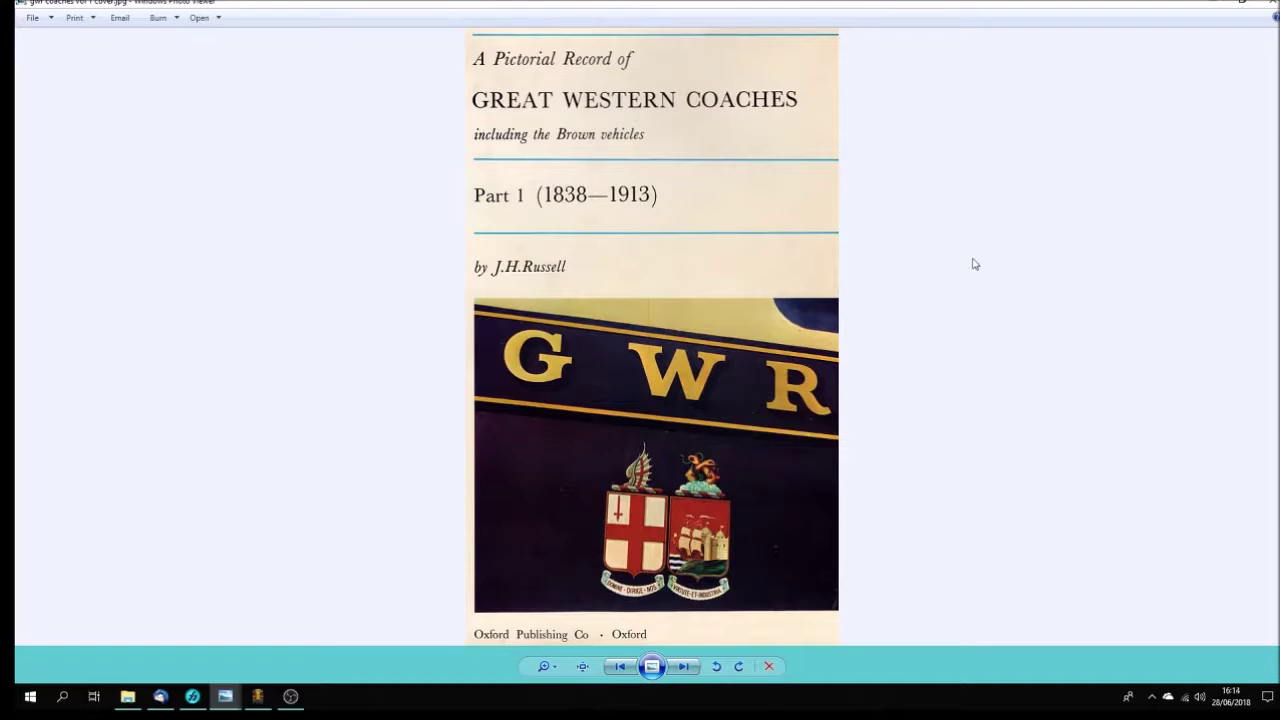
Bring up the scanned coach plan PLAN C4 3rd.jpg in place of the book cover image
{"action": "mouse_move", "coordinate": [228, 704]}
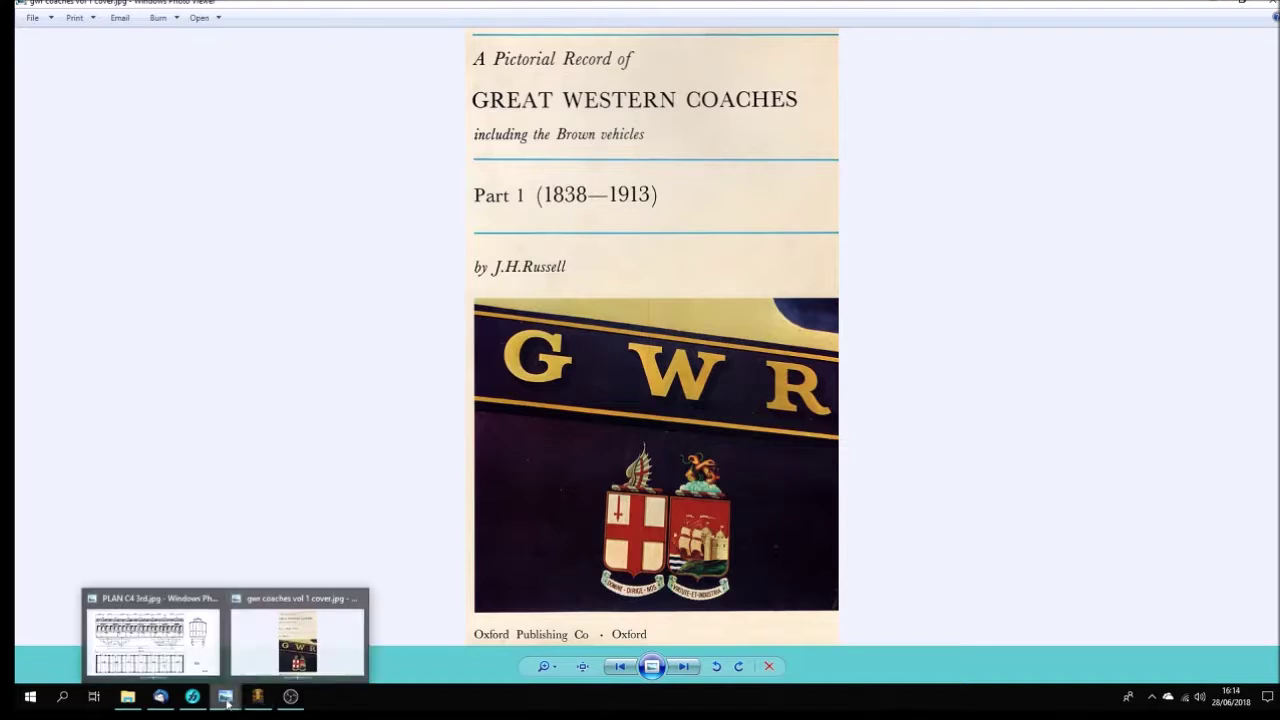
{"action": "left_click", "coordinate": [157, 606]}
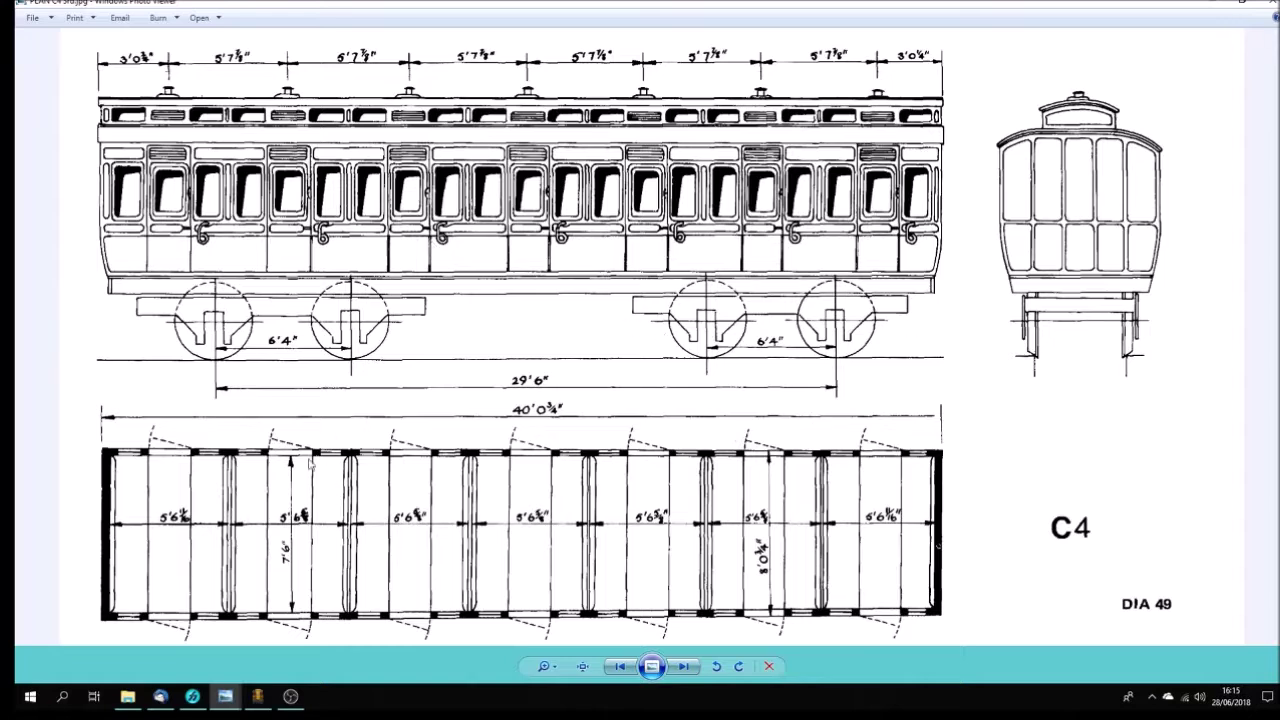
Switch to the C4 3rd drawing in FreeHand, show the Foreground layer, and hide the background, panel outlines and gwr logos layers
{"action": "left_click", "coordinate": [192, 696]}
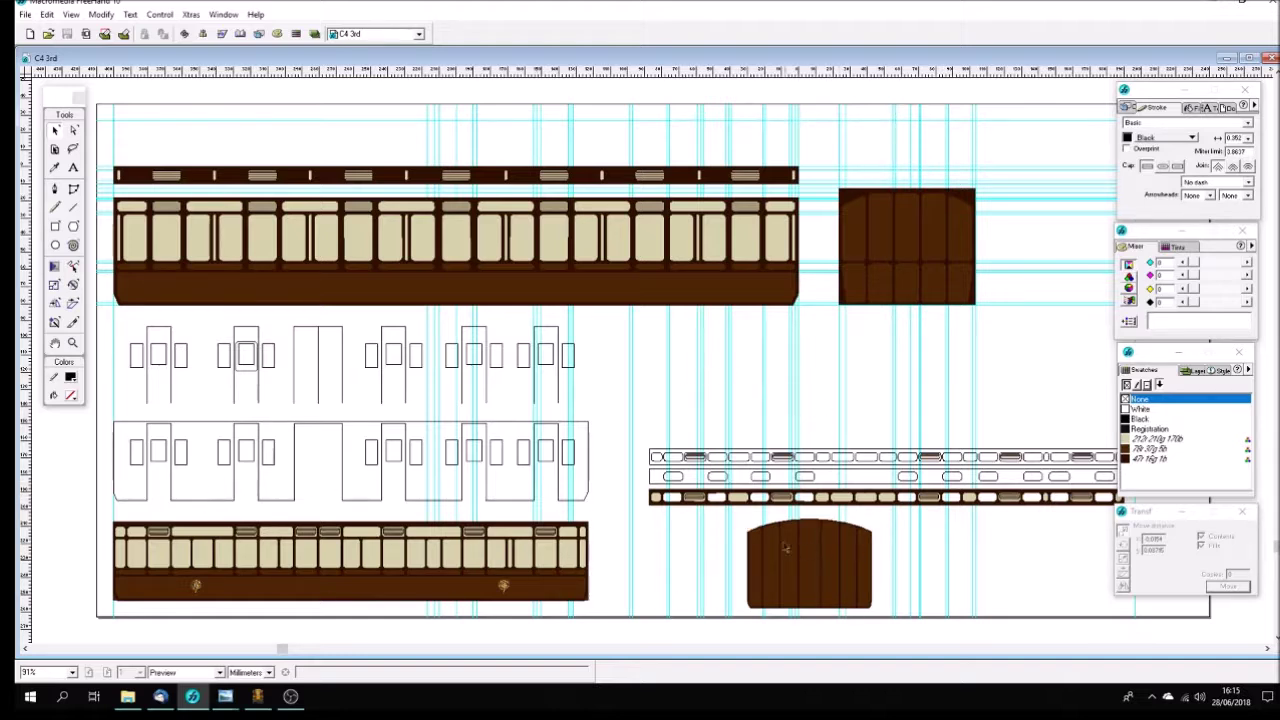
{"action": "left_click", "coordinate": [1198, 371]}
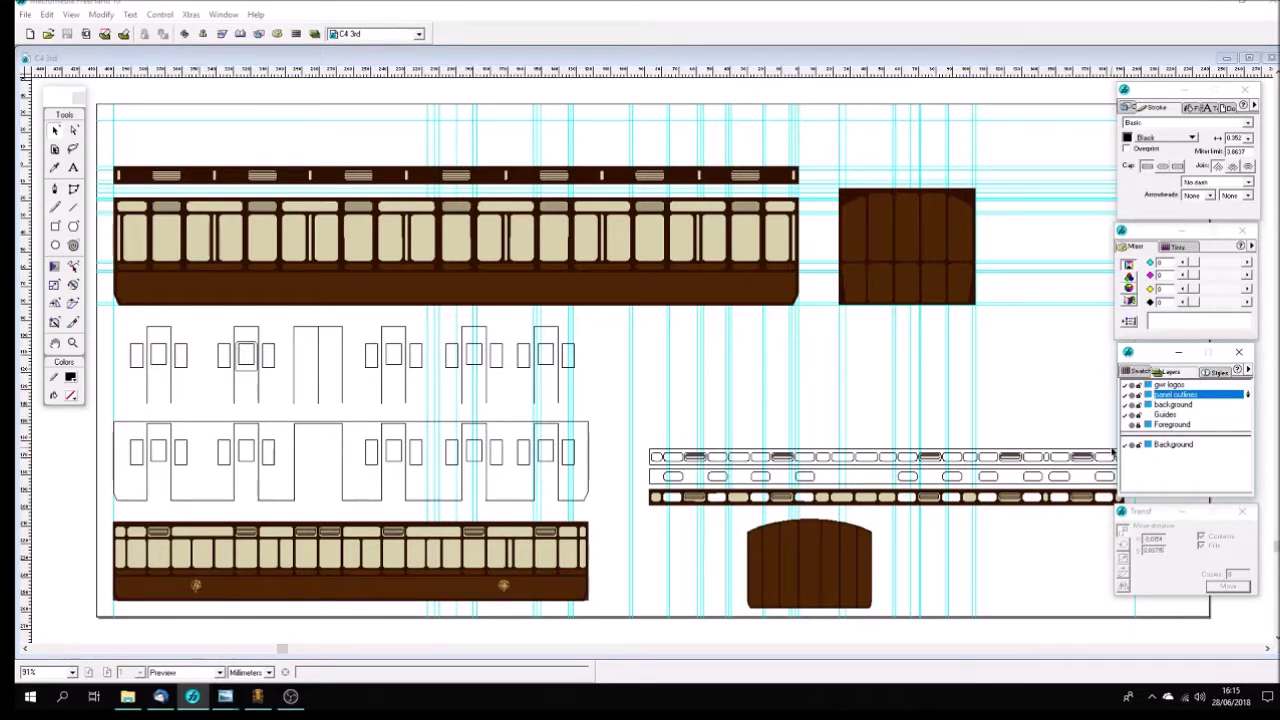
{"action": "left_click", "coordinate": [1127, 426]}
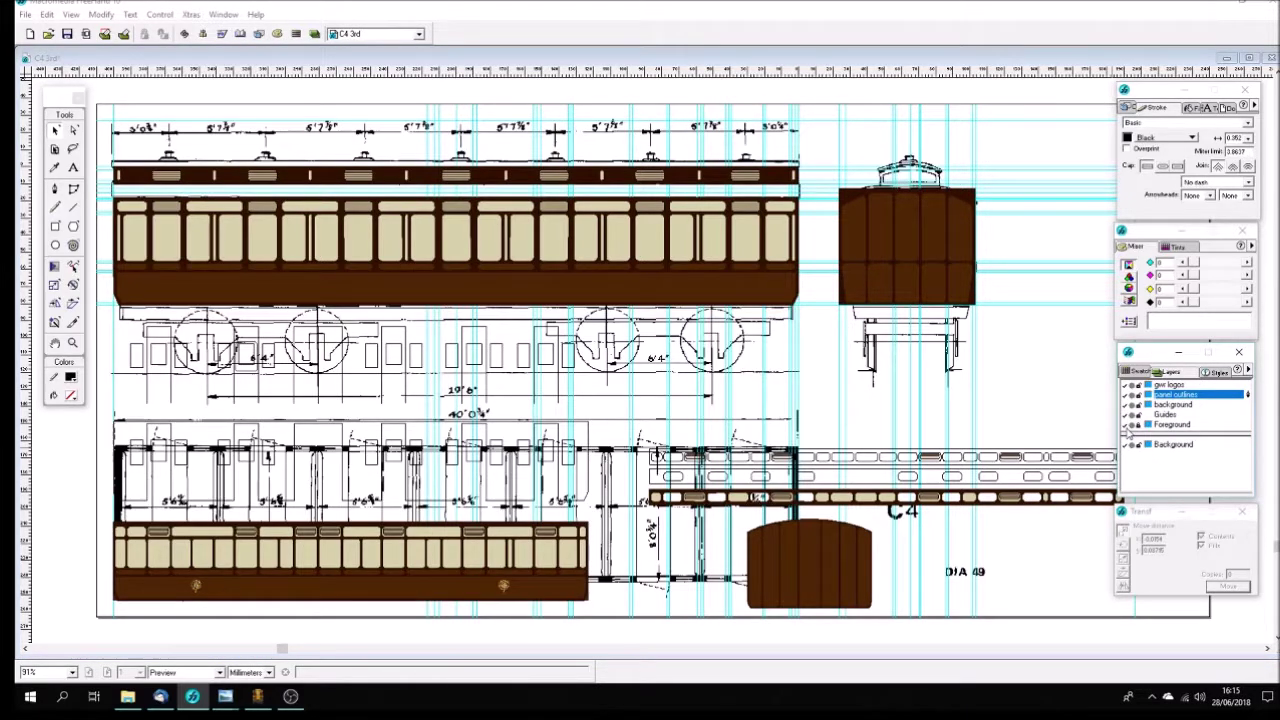
{"action": "left_click", "coordinate": [1127, 405]}
{"action": "left_click", "coordinate": [1128, 395]}
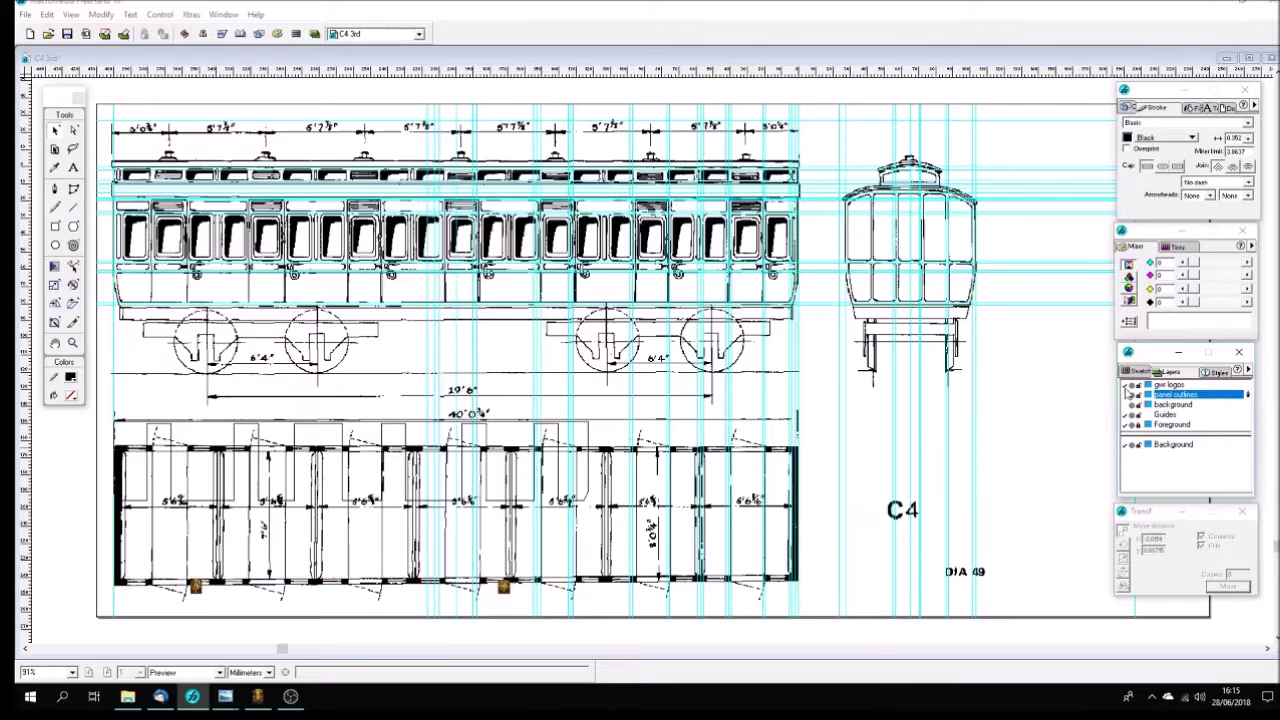
{"action": "left_click", "coordinate": [1129, 386]}
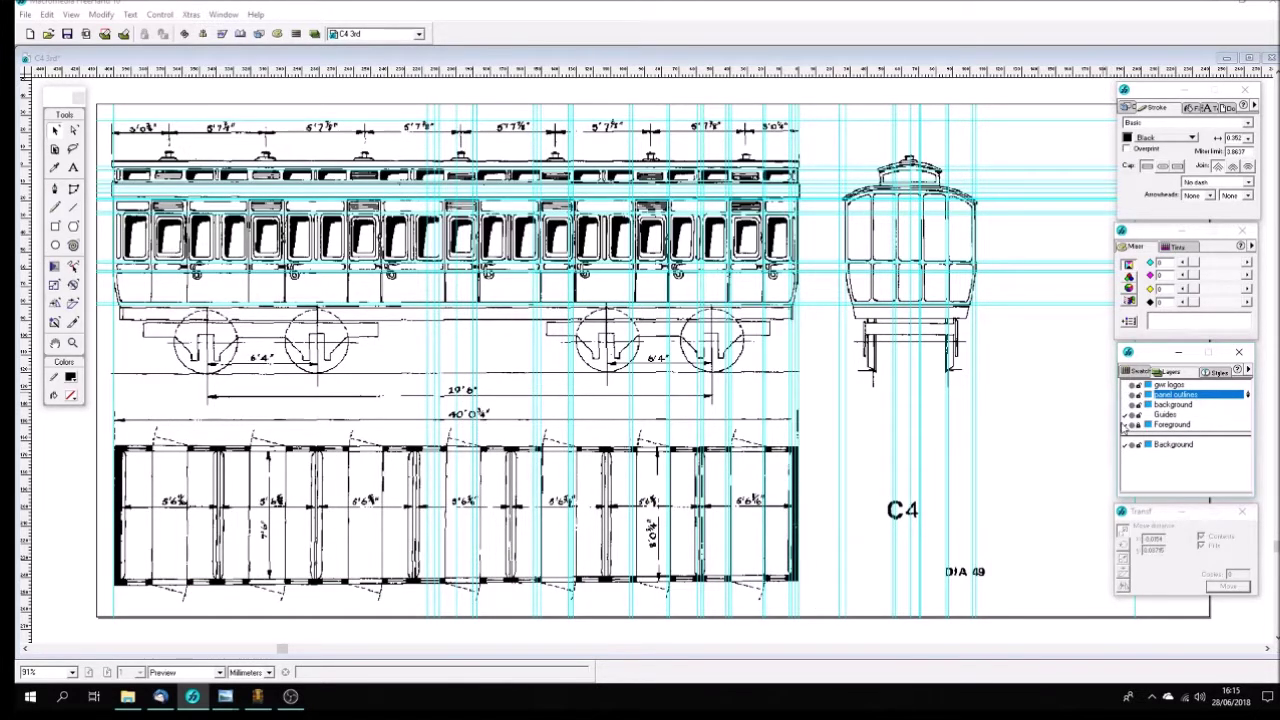
Hide and restore the Guides layer, and make the background and panel outlines layers visible again
{"action": "left_click", "coordinate": [1127, 415]}
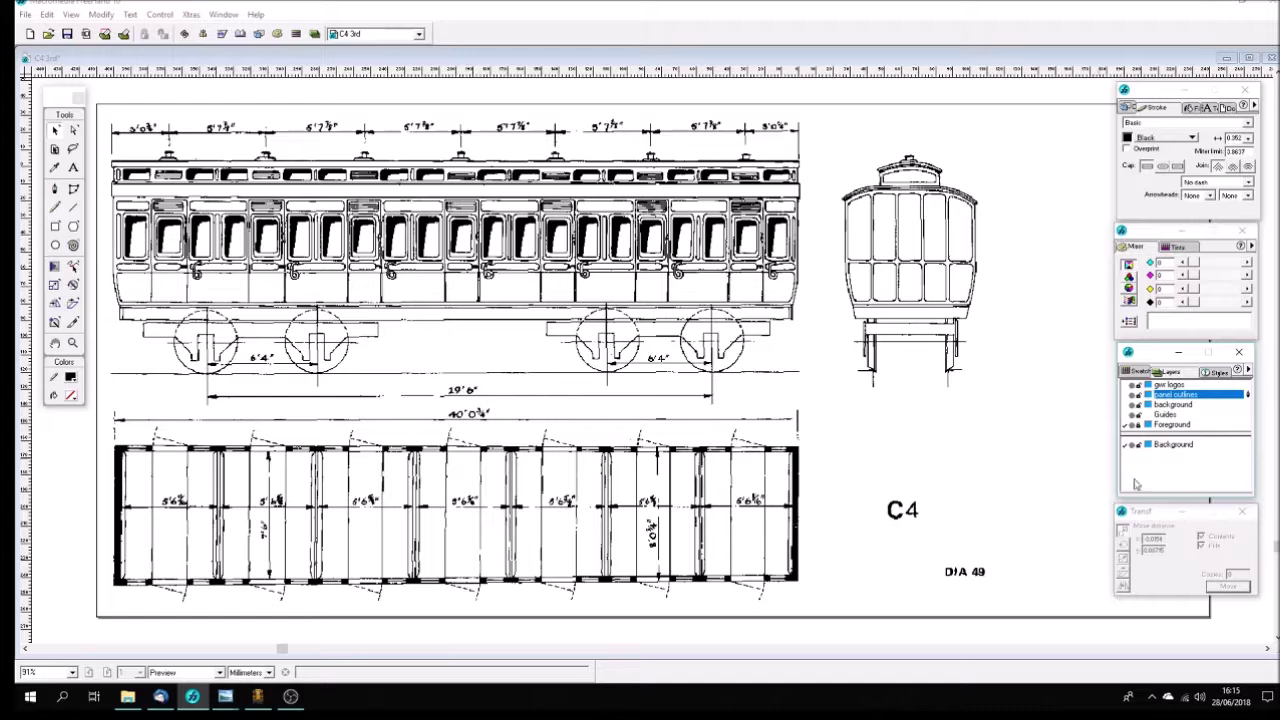
{"action": "left_click", "coordinate": [1130, 416]}
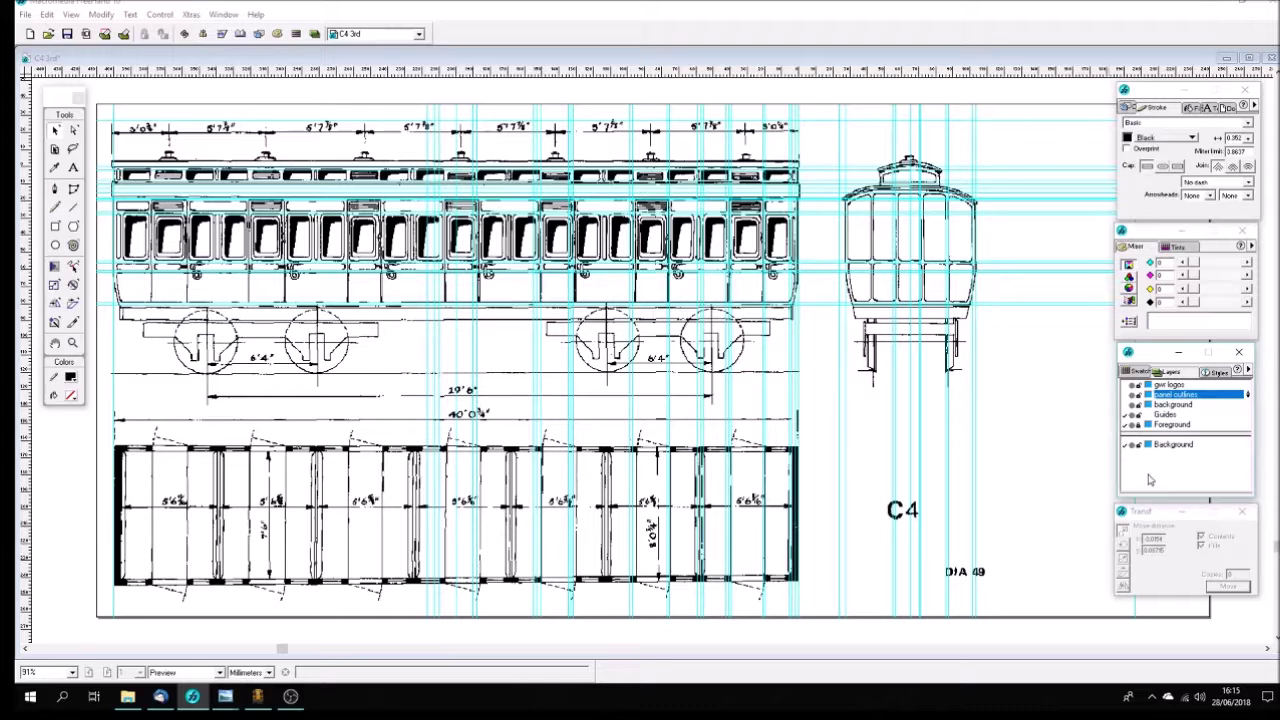
{"action": "left_click", "coordinate": [1127, 408]}
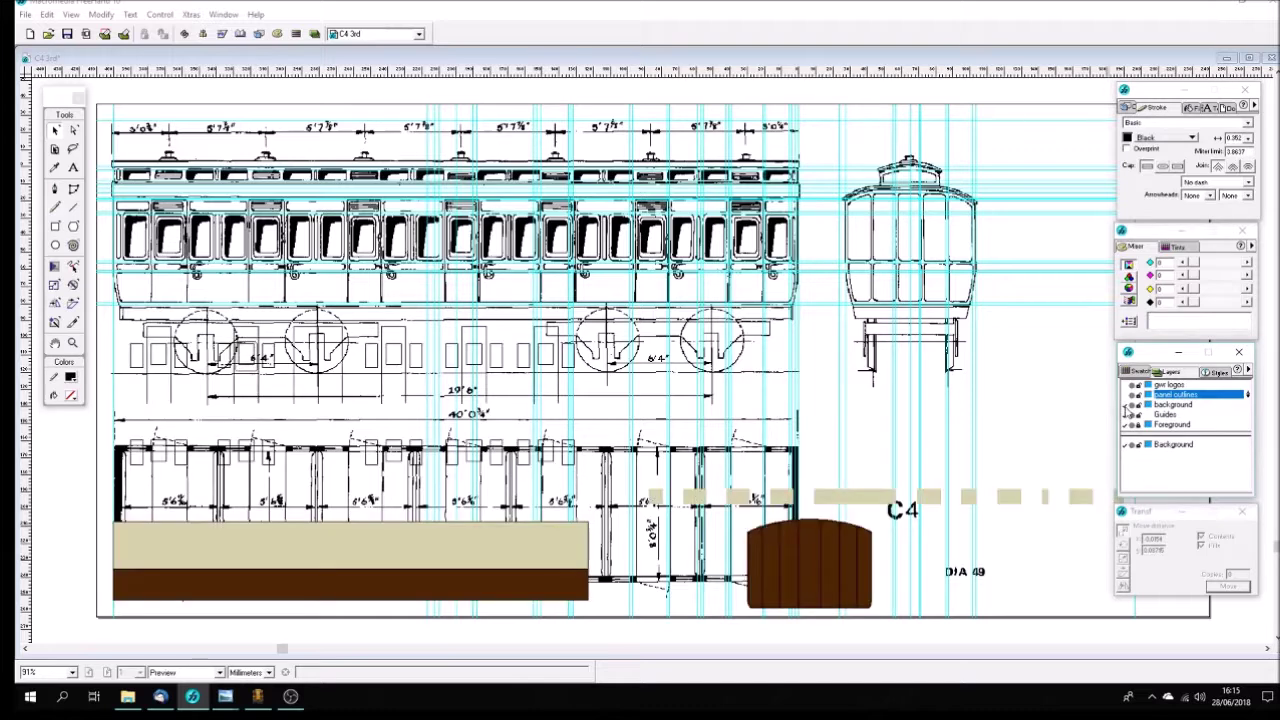
{"action": "left_click", "coordinate": [1129, 396]}
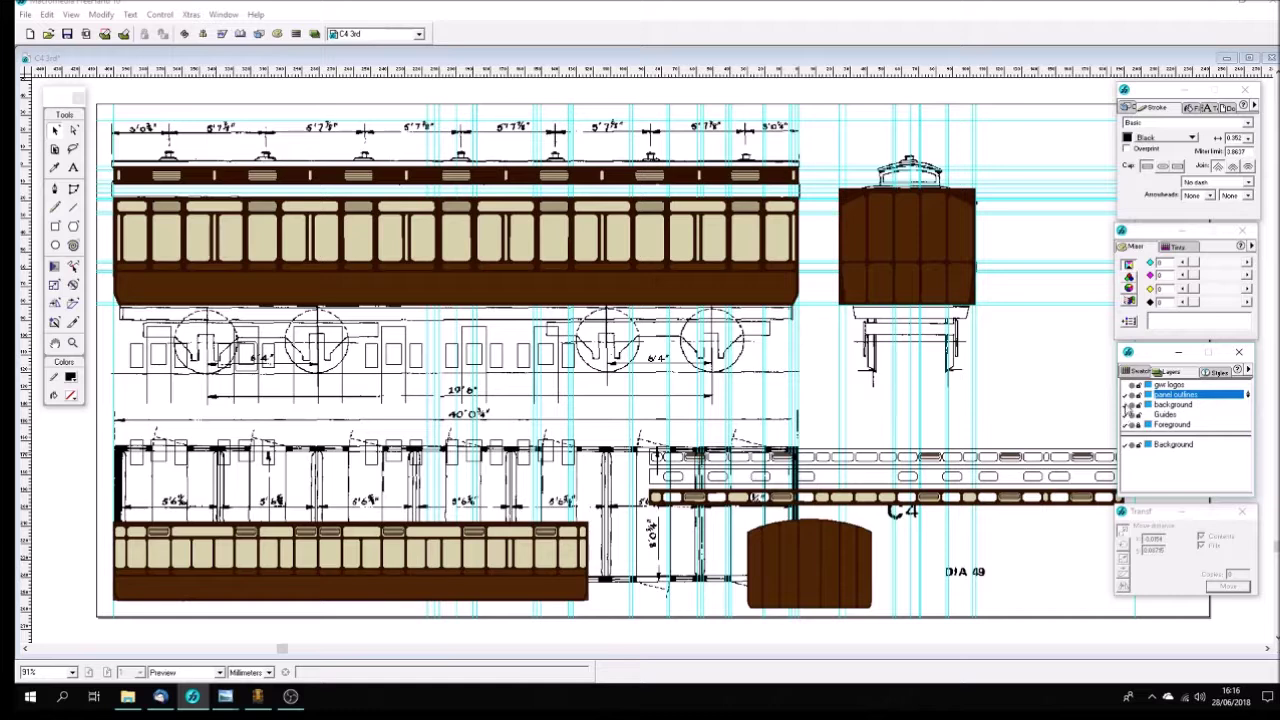
Compare the coloured coach panels with the plan beneath by toggling the panel outlines layer, leave it hidden, and save the document
{"action": "left_click", "coordinate": [1129, 404]}
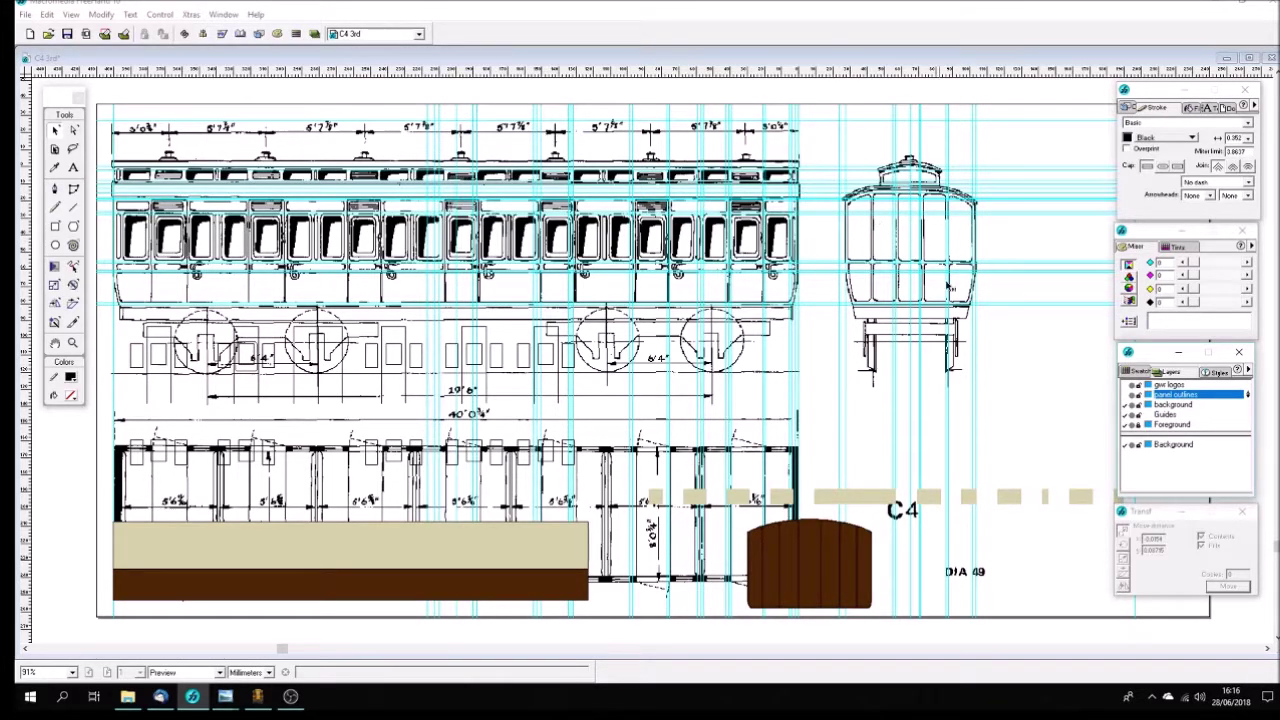
{"action": "left_click", "coordinate": [1128, 404]}
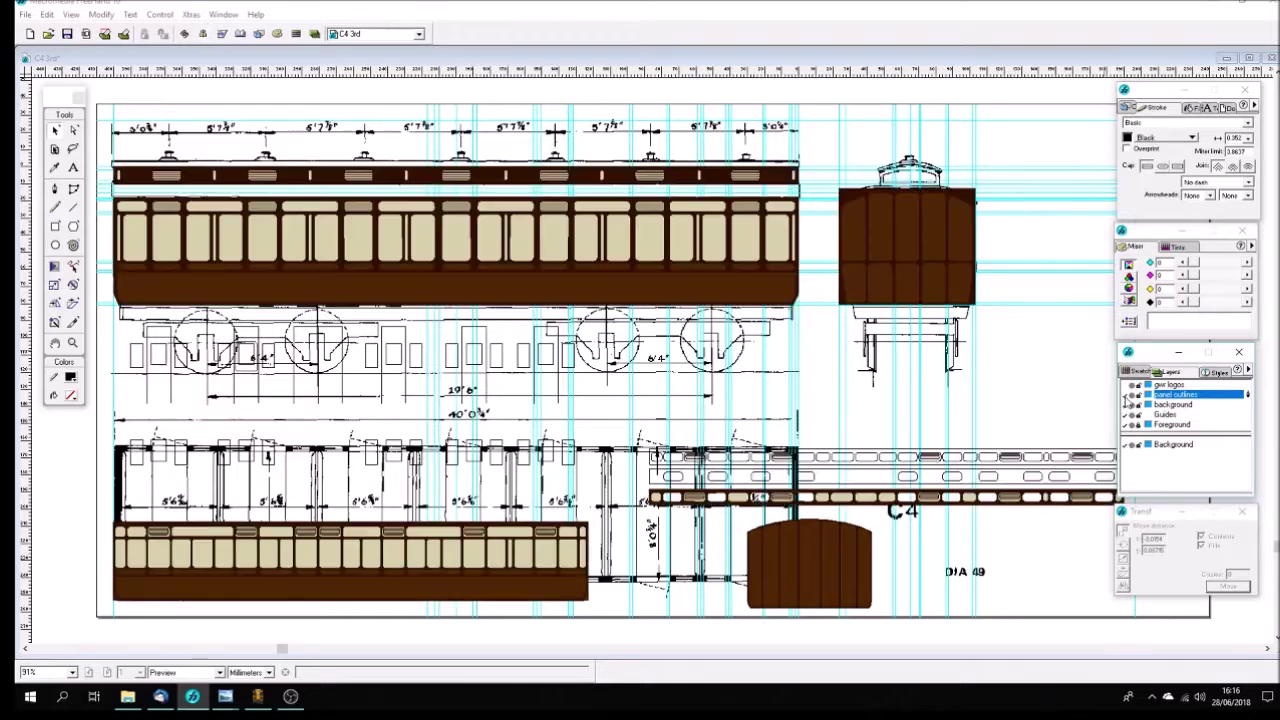
{"action": "left_click", "coordinate": [1128, 404]}
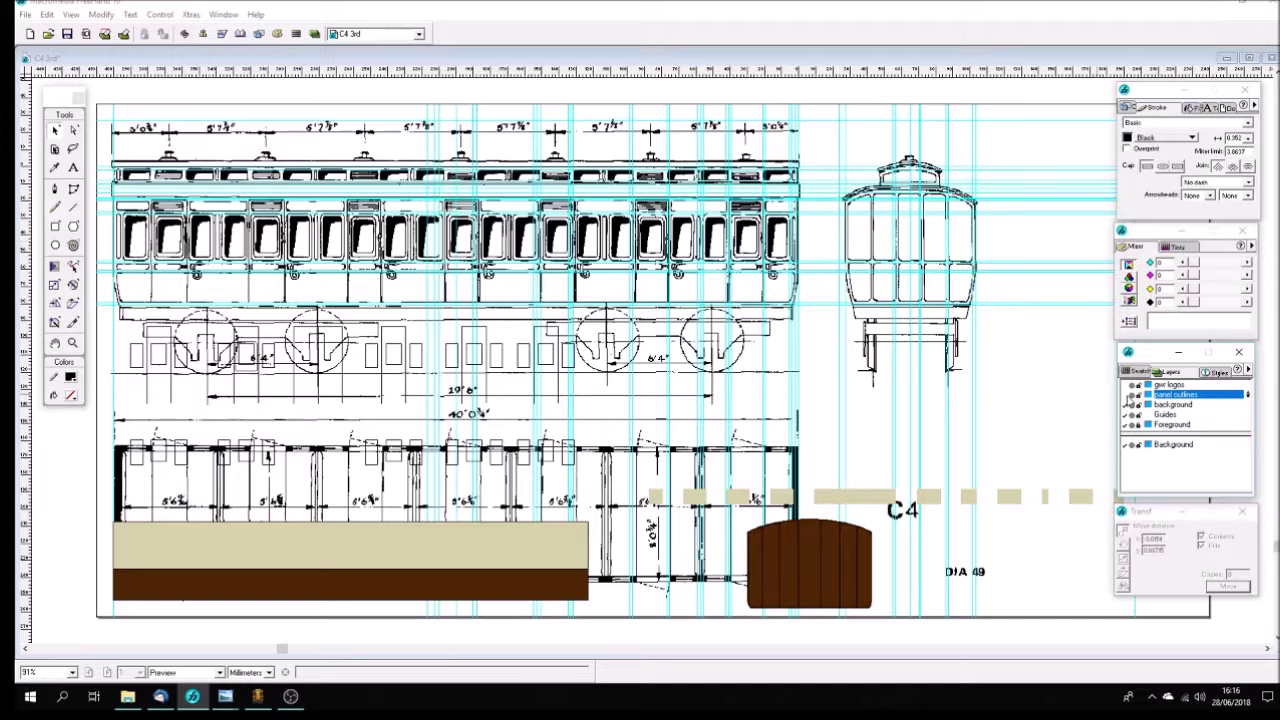
{"action": "left_click", "coordinate": [1129, 402]}
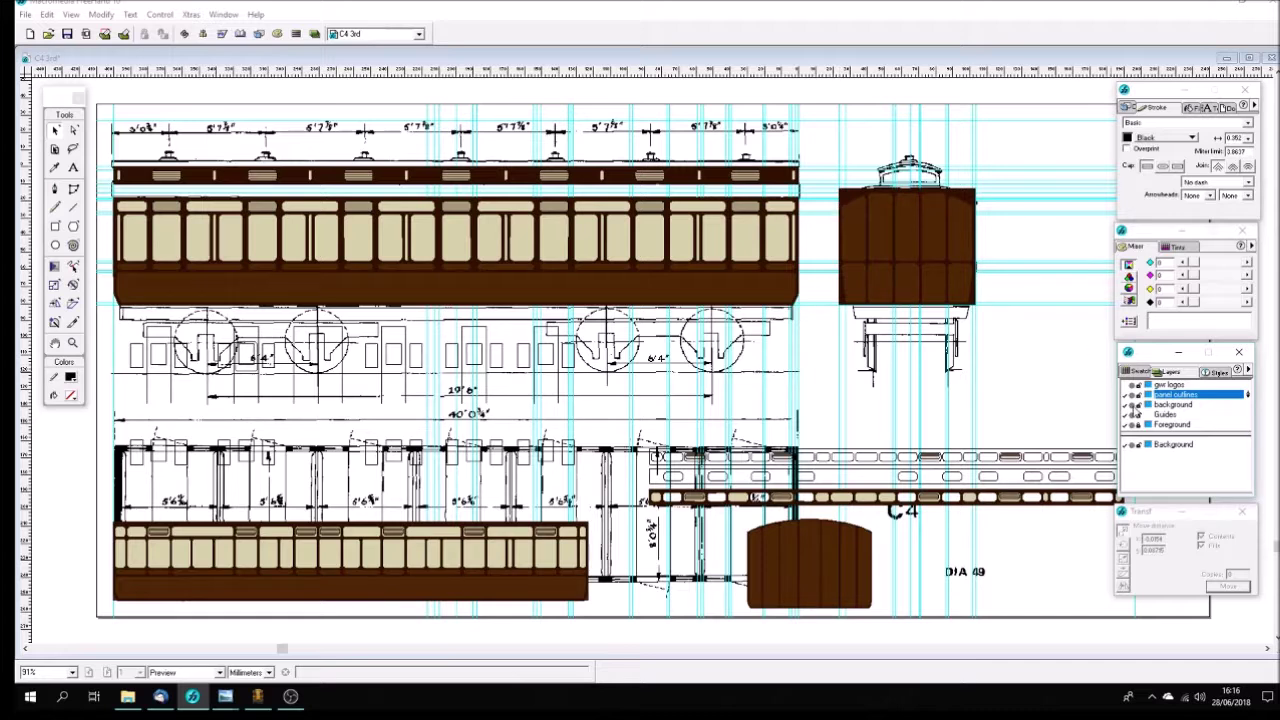
{"action": "left_click", "coordinate": [1128, 402]}
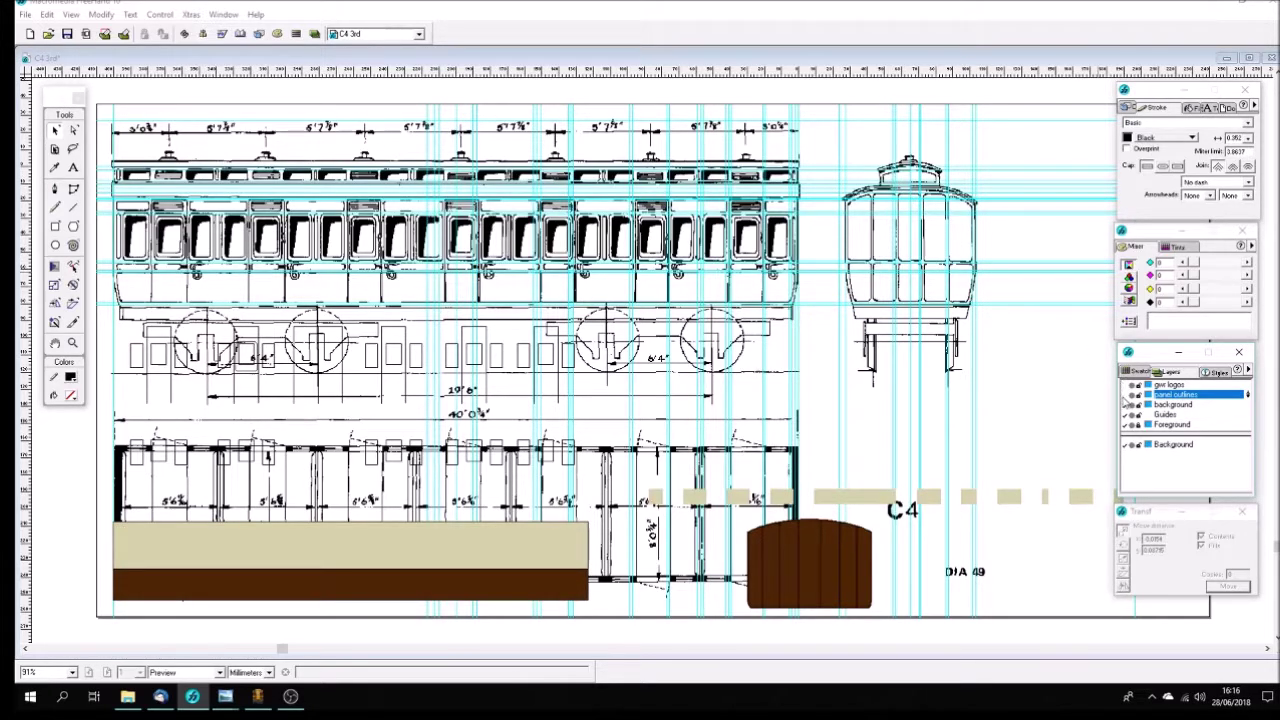
{"action": "left_click", "coordinate": [1128, 403]}
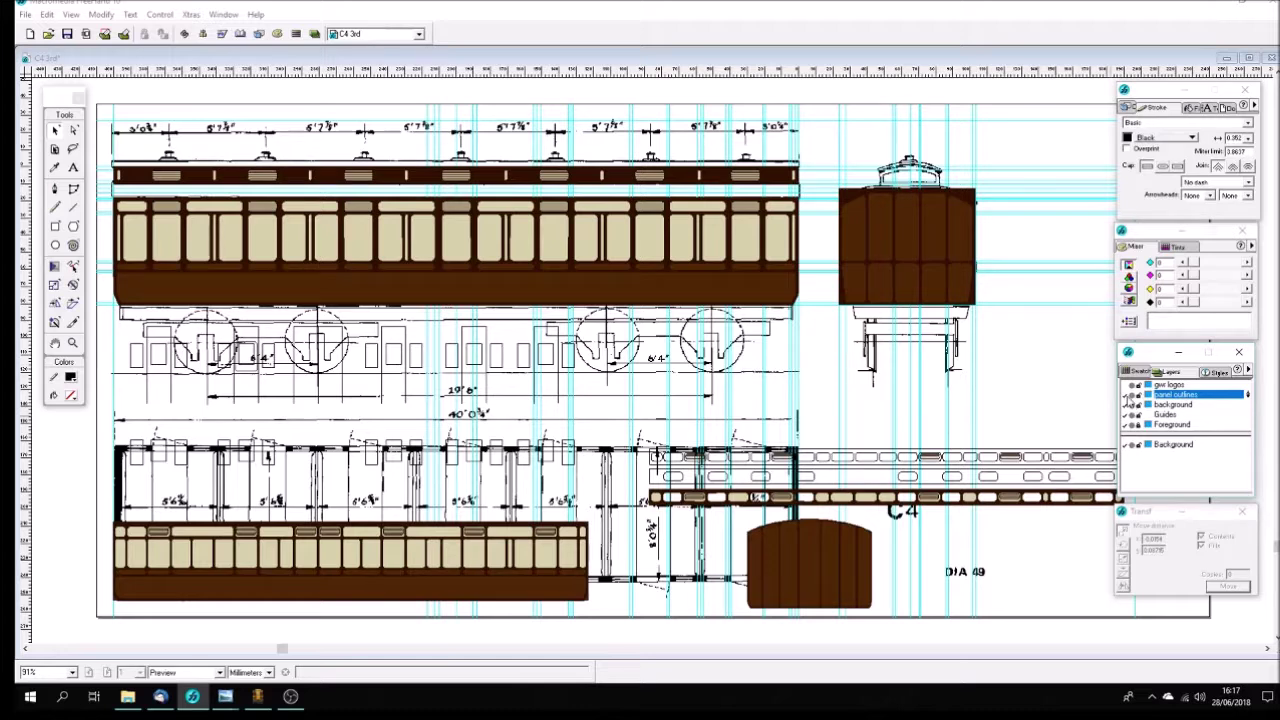
{"action": "left_click", "coordinate": [1136, 404]}
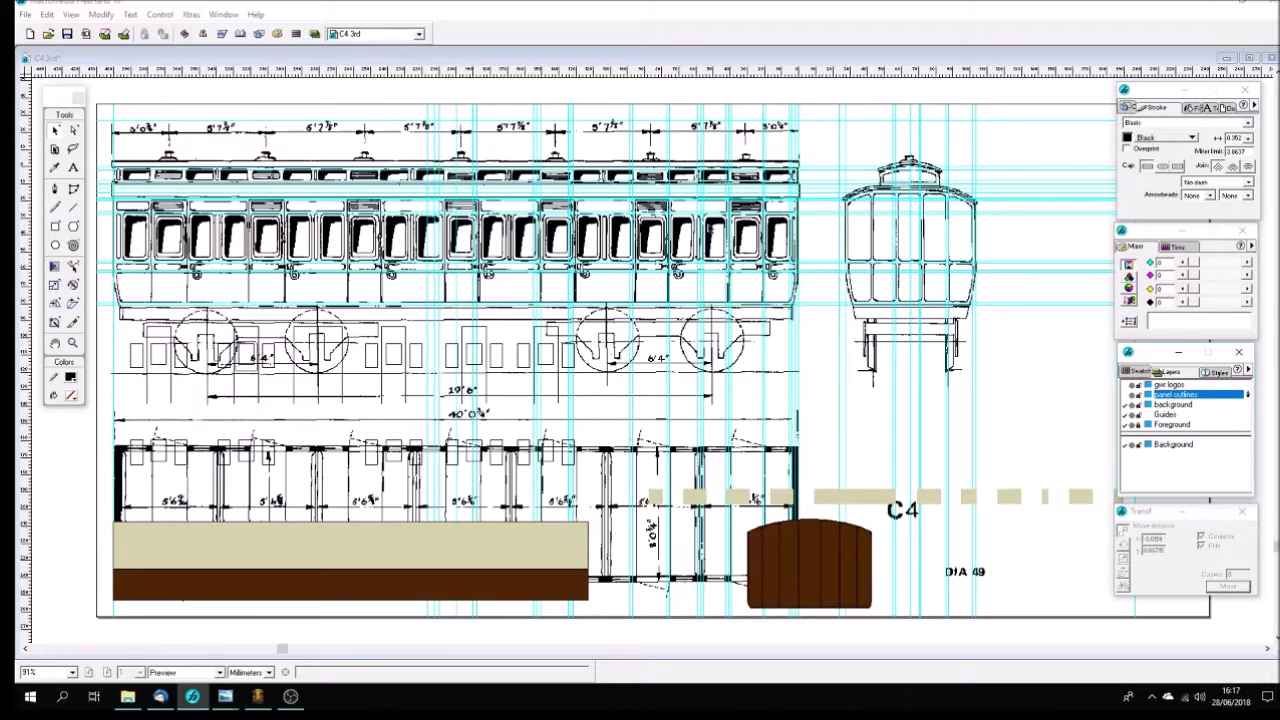
{"action": "left_click", "coordinate": [1127, 402]}
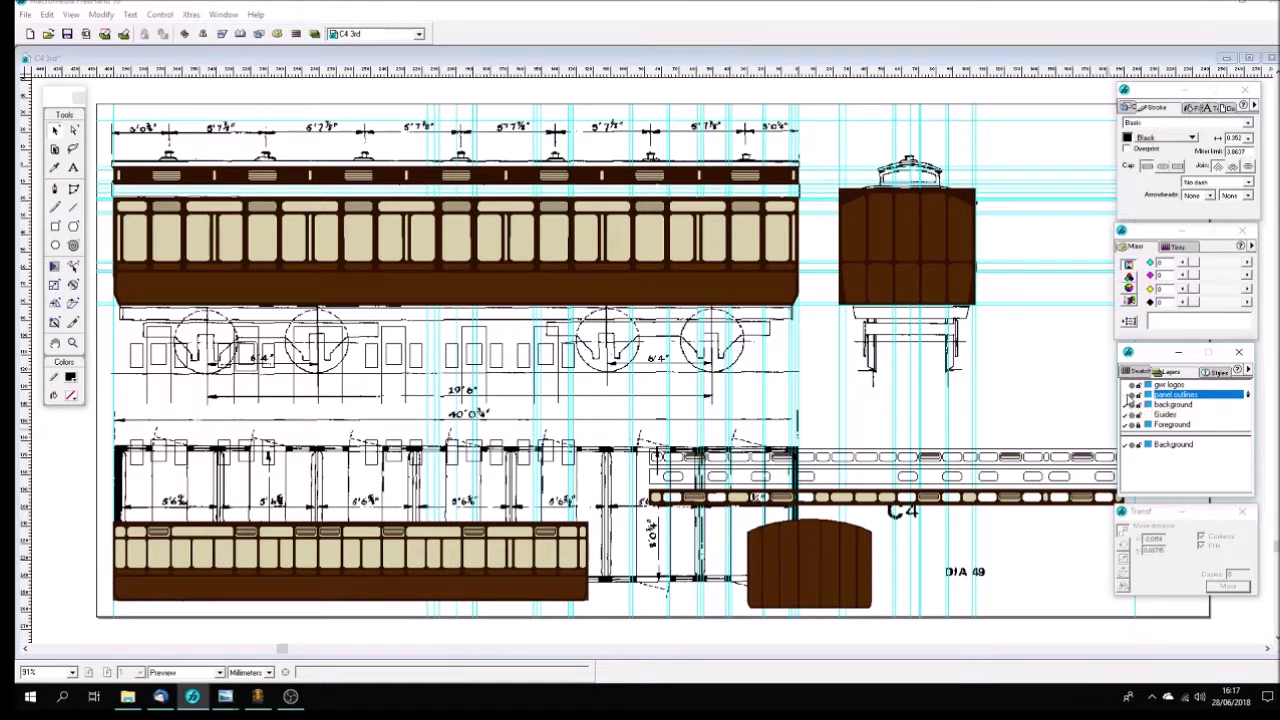
{"action": "left_click", "coordinate": [1130, 404]}
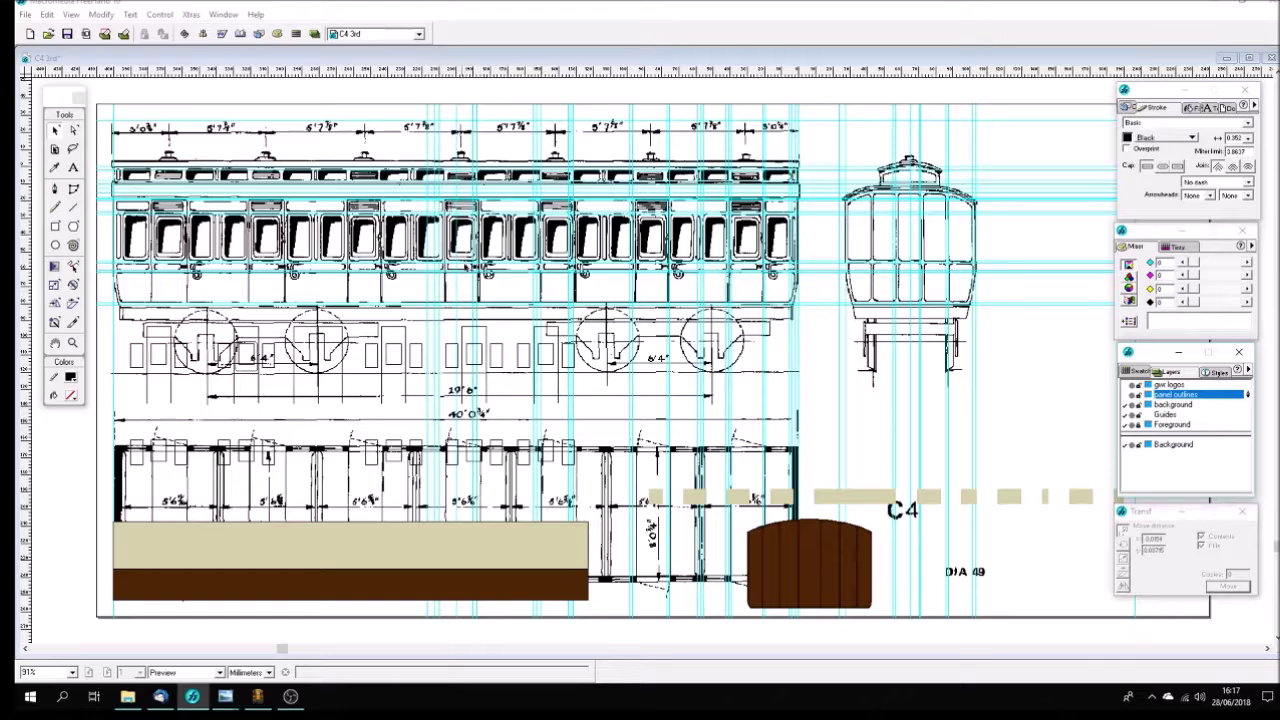
{"action": "left_click", "coordinate": [67, 34]}
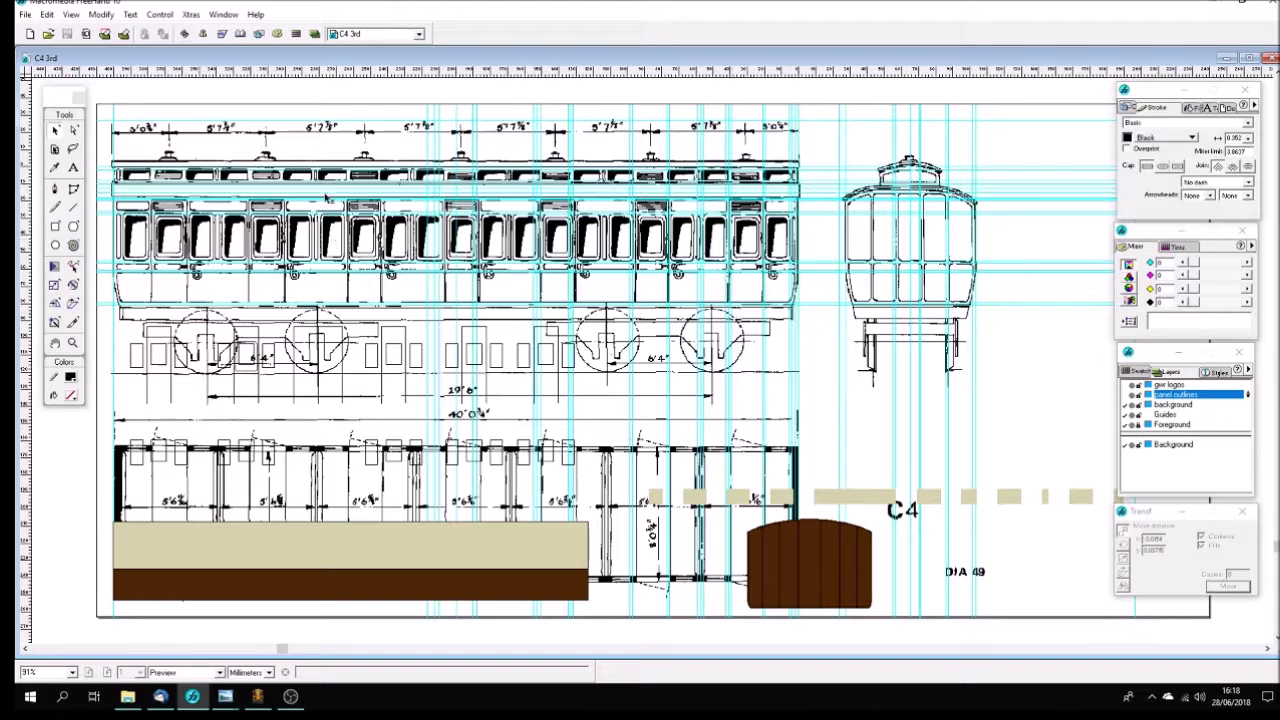
Flip the panel outlines layer's visibility repeatedly to check how the coach side and end artwork line up with the scanned plan
{"action": "left_click", "coordinate": [1128, 400]}
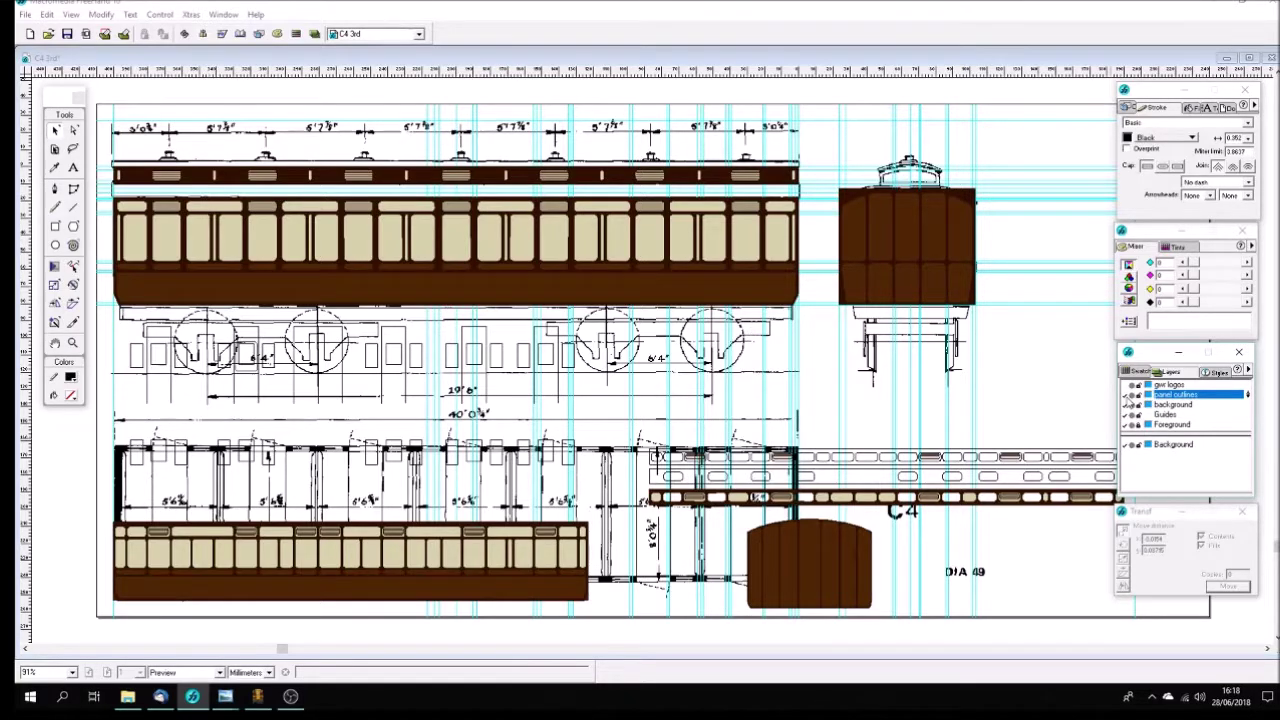
{"action": "left_click", "coordinate": [1130, 404]}
{"action": "left_click", "coordinate": [1130, 404]}
{"action": "left_click", "coordinate": [1130, 404]}
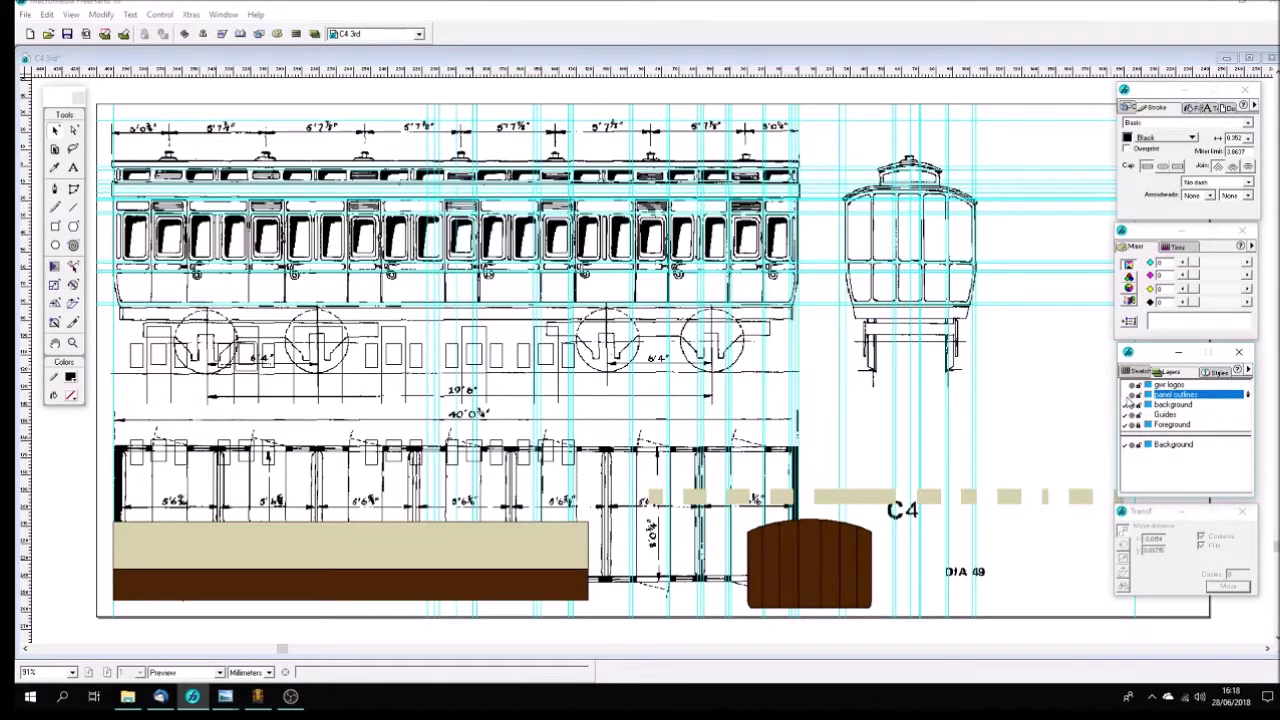
{"action": "left_click", "coordinate": [1130, 404]}
{"action": "left_click", "coordinate": [1130, 404]}
{"action": "left_click", "coordinate": [1130, 404]}
{"action": "left_click", "coordinate": [1130, 404]}
{"action": "left_click", "coordinate": [1130, 404]}
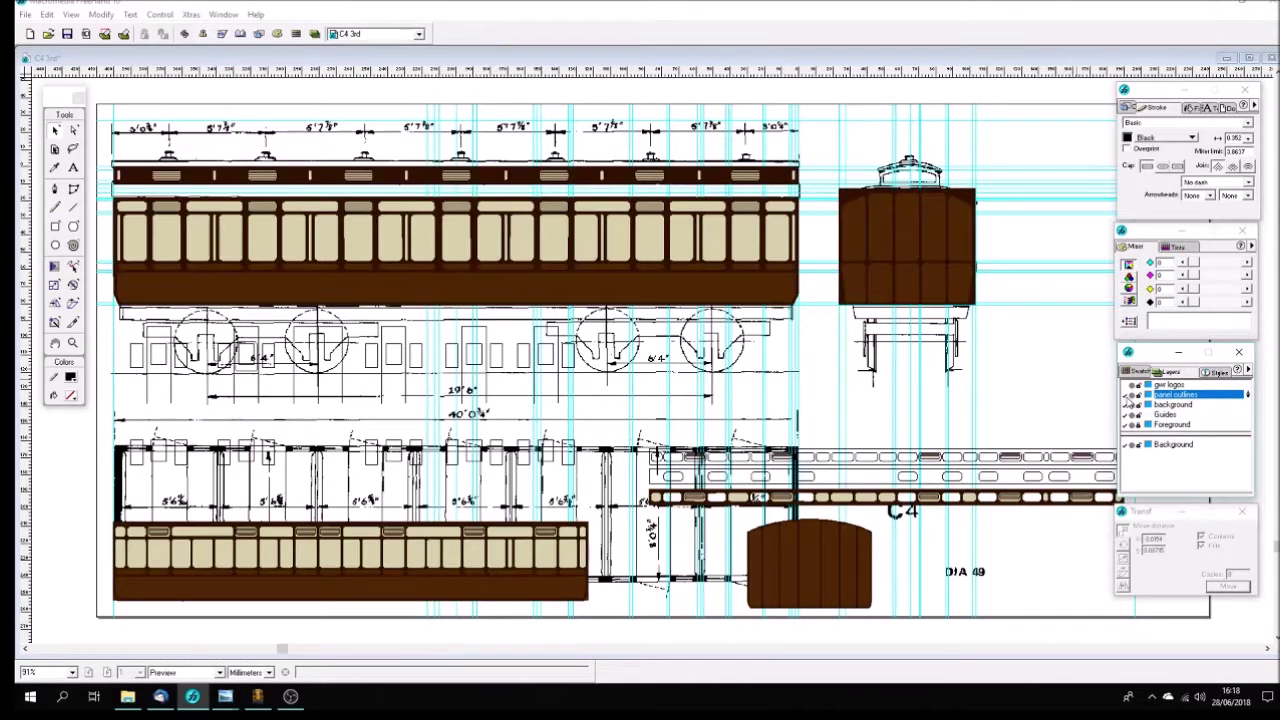
{"action": "left_click", "coordinate": [1130, 404]}
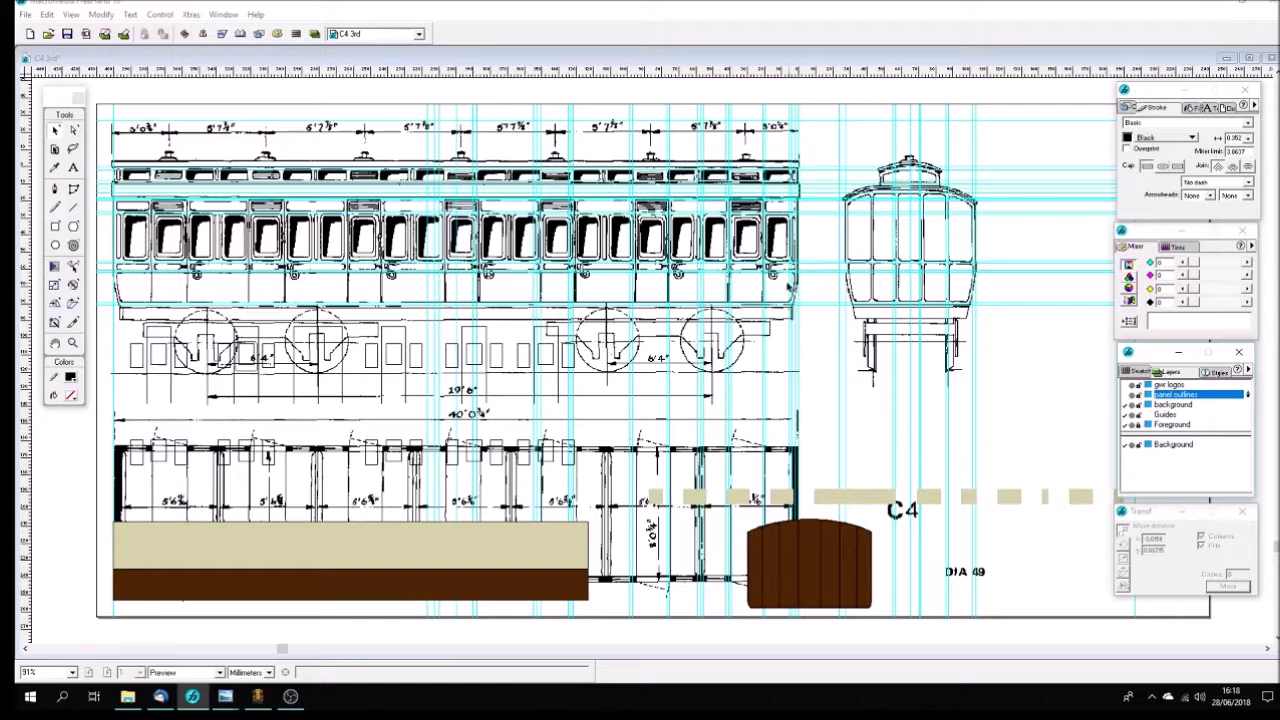
Hide the Foreground layer holding the plan and show the panel outlines layer
{"action": "left_click", "coordinate": [1127, 426]}
{"action": "left_click", "coordinate": [1130, 404]}
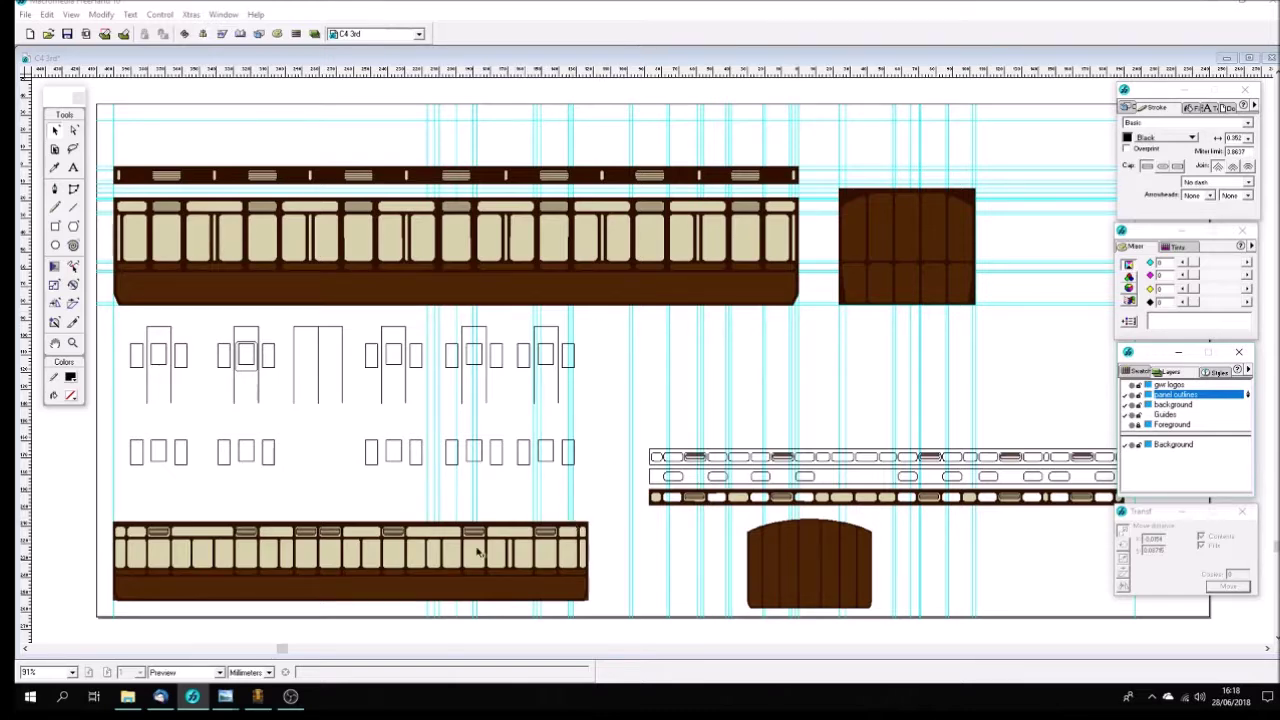
Switch to gmax and examine the 10ft bogie model from several angles in the perspective view
{"action": "left_click", "coordinate": [257, 697]}
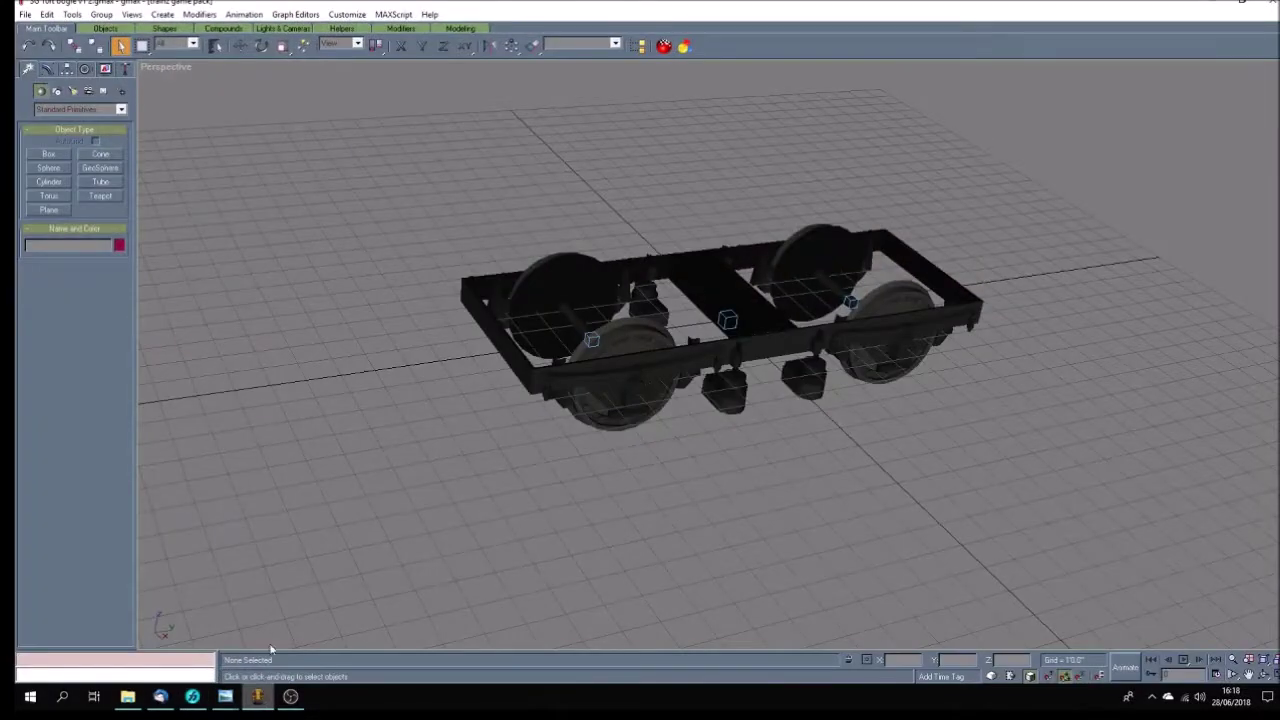
{"action": "key", "text": "ctrl+r"}
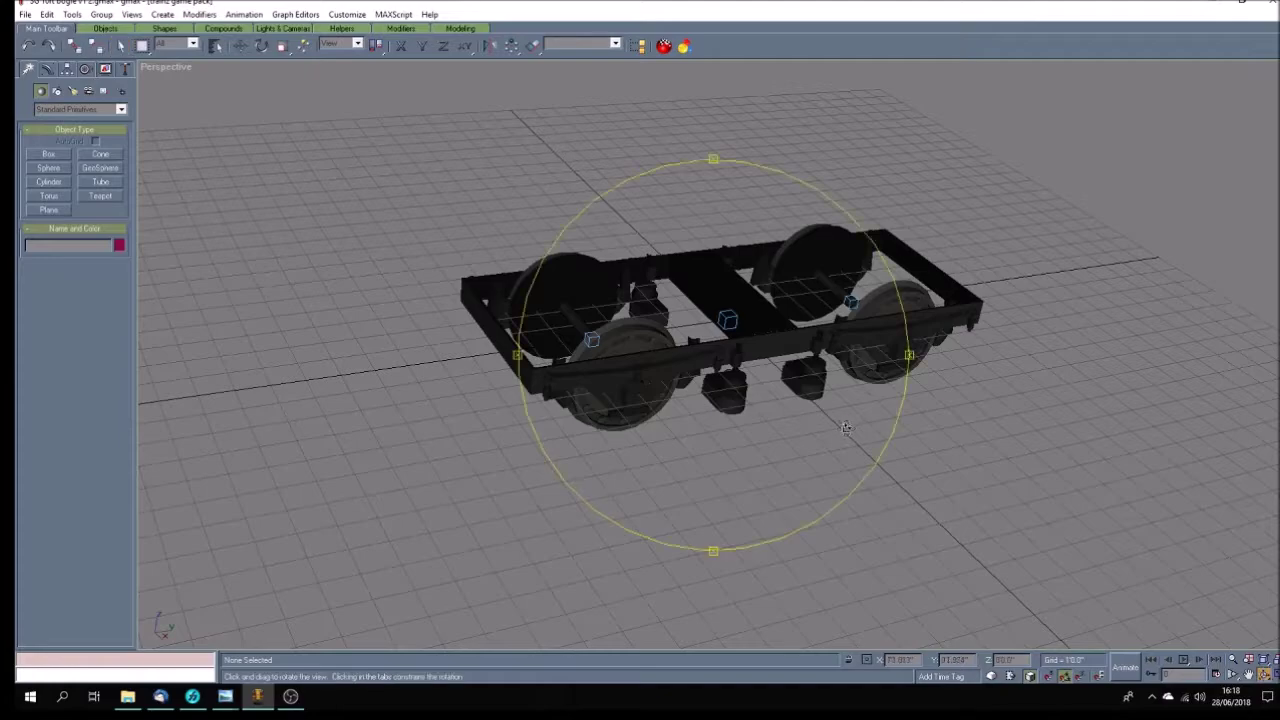
{"action": "left_click_drag", "start_coordinate": [845, 427], "coordinate": [568, 438]}
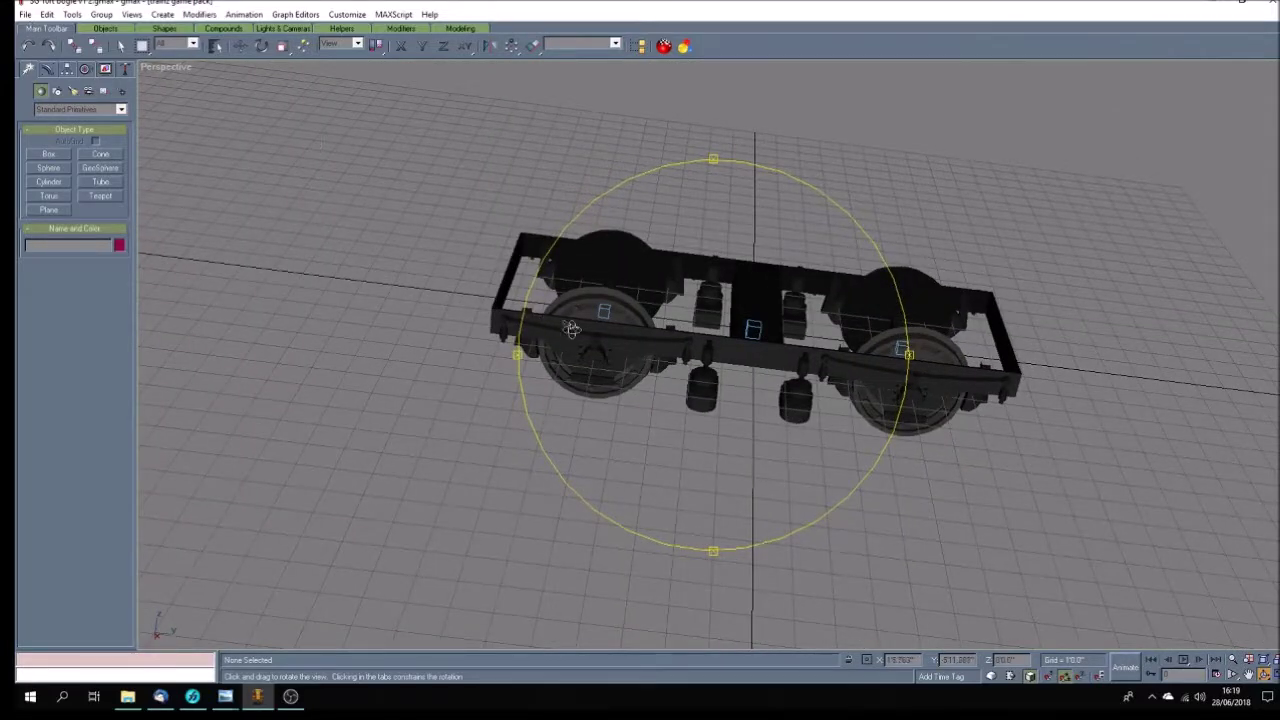
{"action": "left_click_drag", "start_coordinate": [618, 372], "coordinate": [651, 358]}
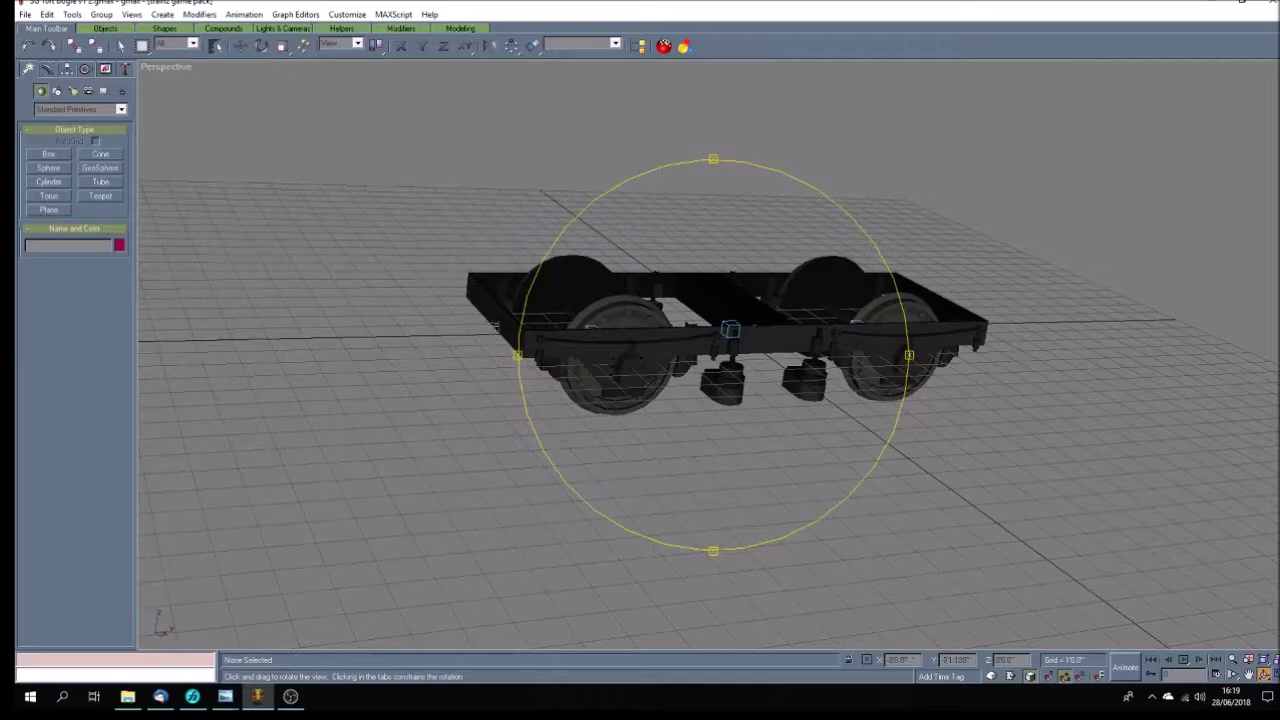
{"action": "left_click_drag", "start_coordinate": [495, 328], "coordinate": [494, 344]}
{"action": "left_click_drag", "start_coordinate": [595, 417], "coordinate": [566, 418]}
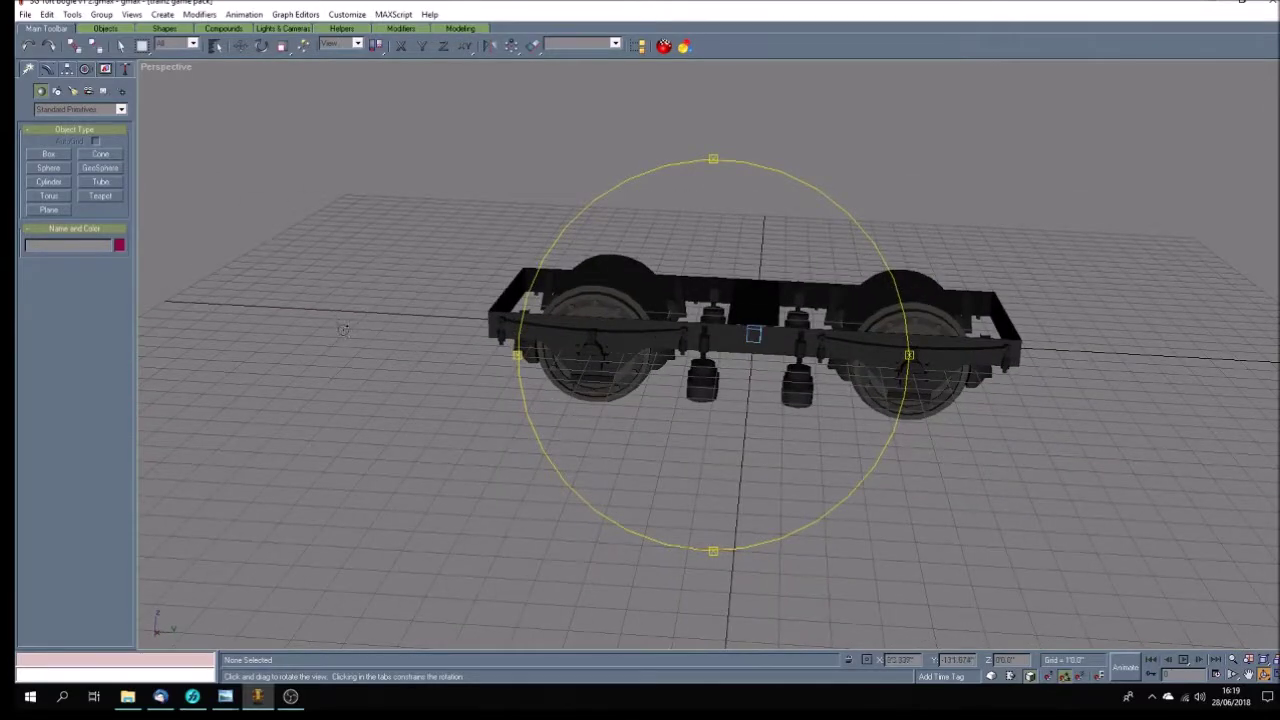
Open SG 6ft 4ins bogie v1 2.gmax from the bogies folder, discarding changes to the 10ft bogie scene
{"action": "left_click", "coordinate": [25, 14]}
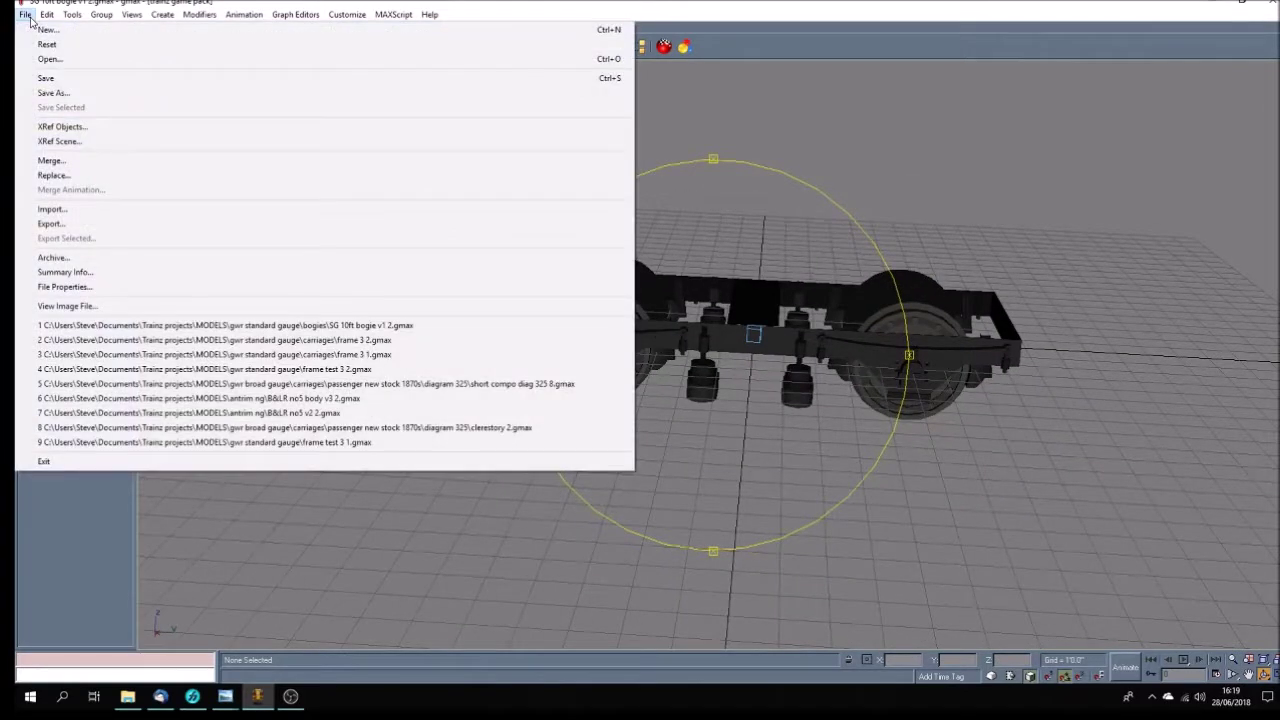
{"action": "left_click", "coordinate": [42, 59]}
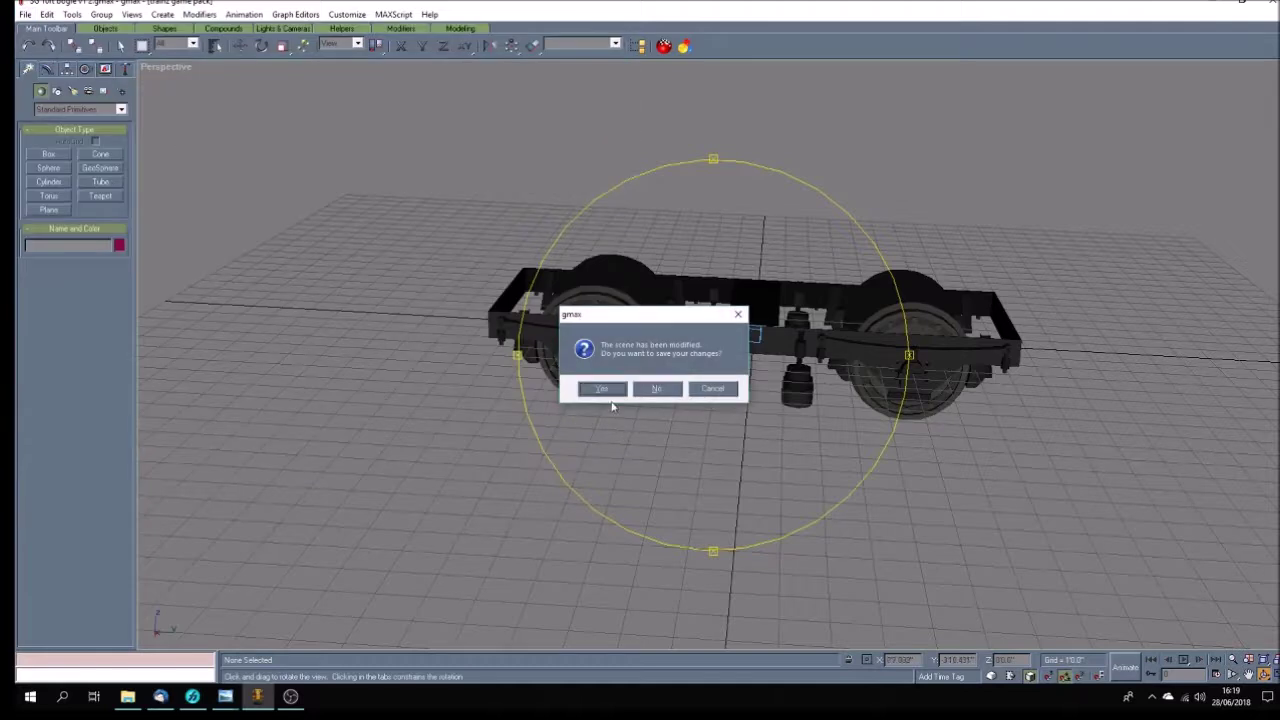
{"action": "left_click", "coordinate": [664, 391]}
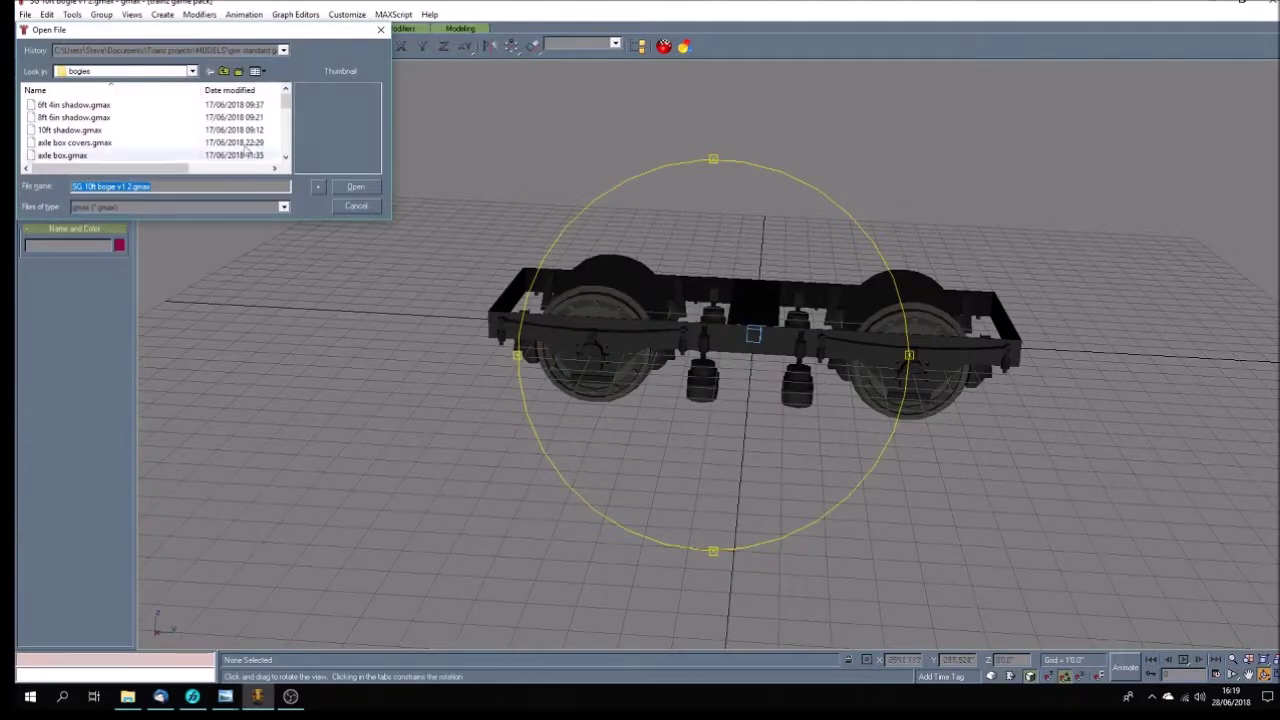
{"action": "left_click_drag", "start_coordinate": [285, 103], "coordinate": [285, 119]}
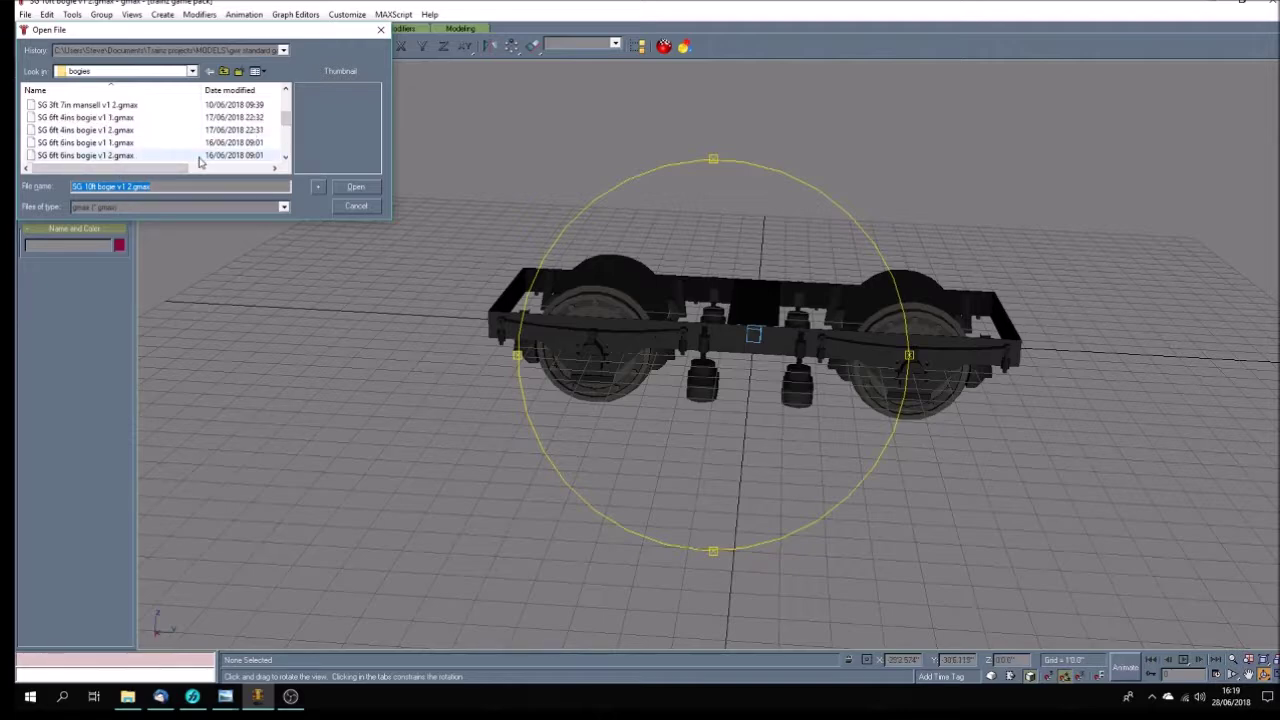
{"action": "left_click", "coordinate": [285, 158]}
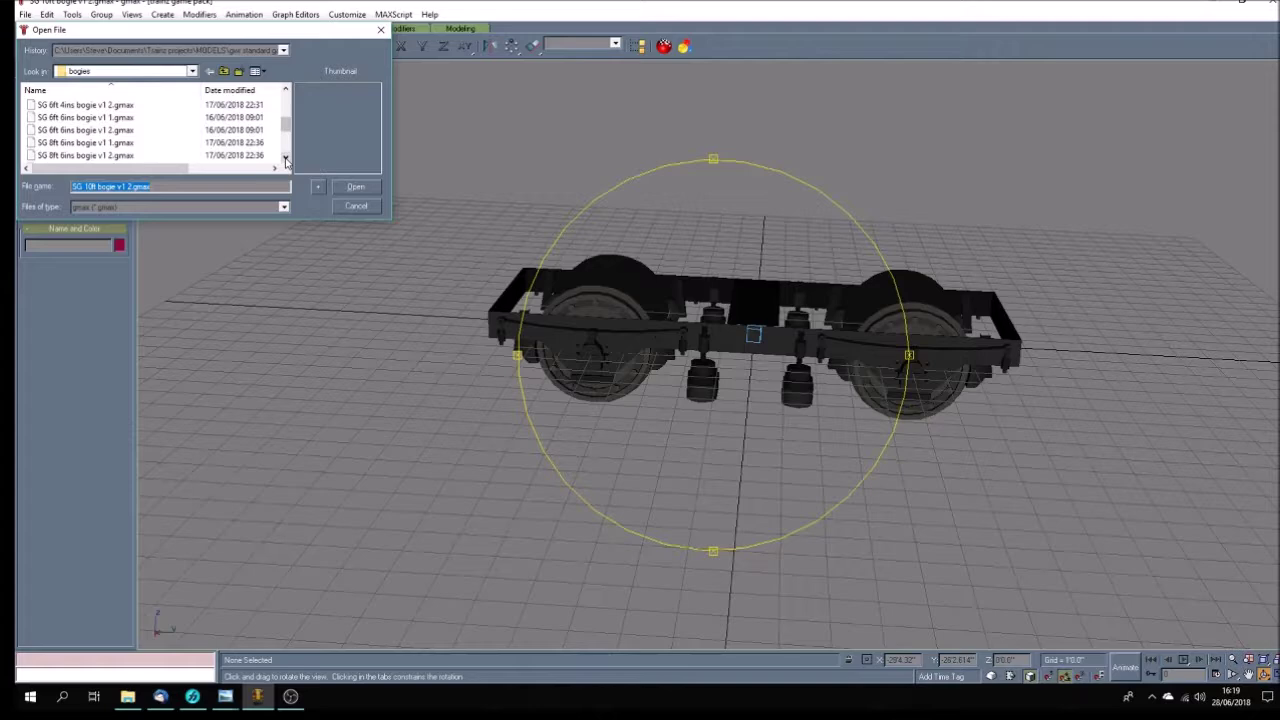
{"action": "left_click", "coordinate": [285, 161]}
{"action": "left_click", "coordinate": [286, 90]}
{"action": "left_click", "coordinate": [286, 90]}
{"action": "left_click", "coordinate": [150, 118]}
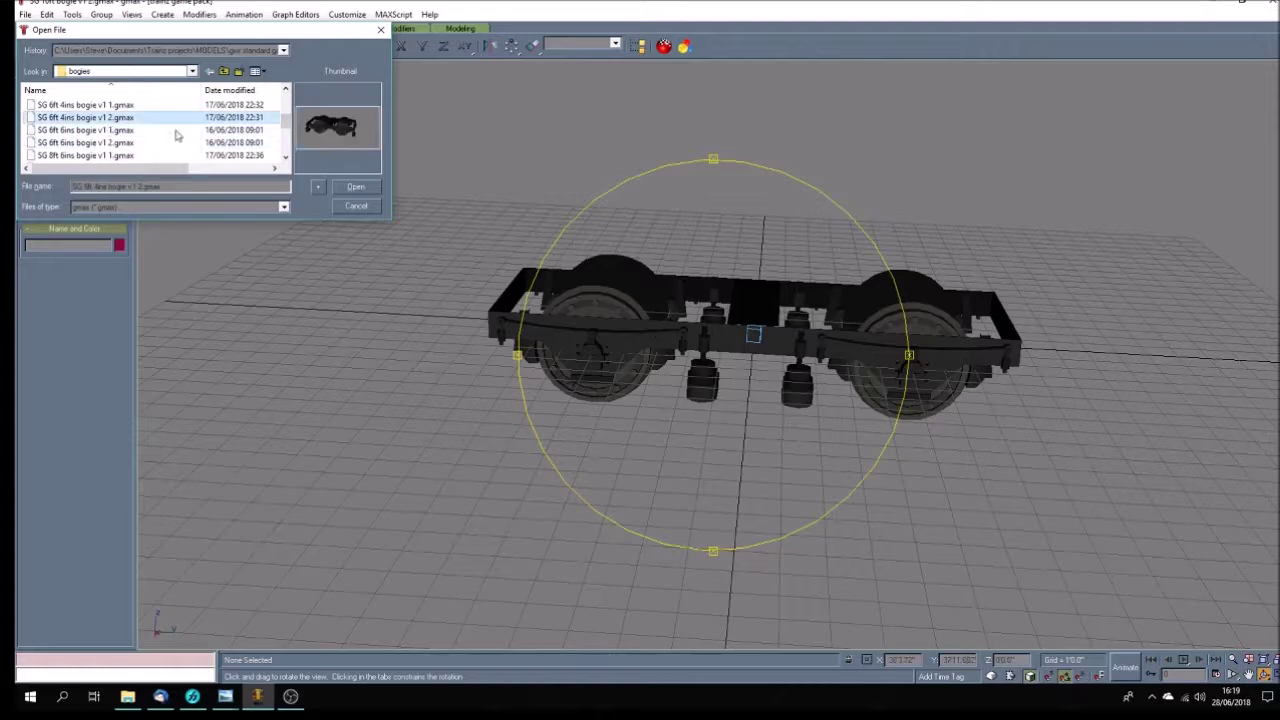
{"action": "left_click", "coordinate": [354, 187]}
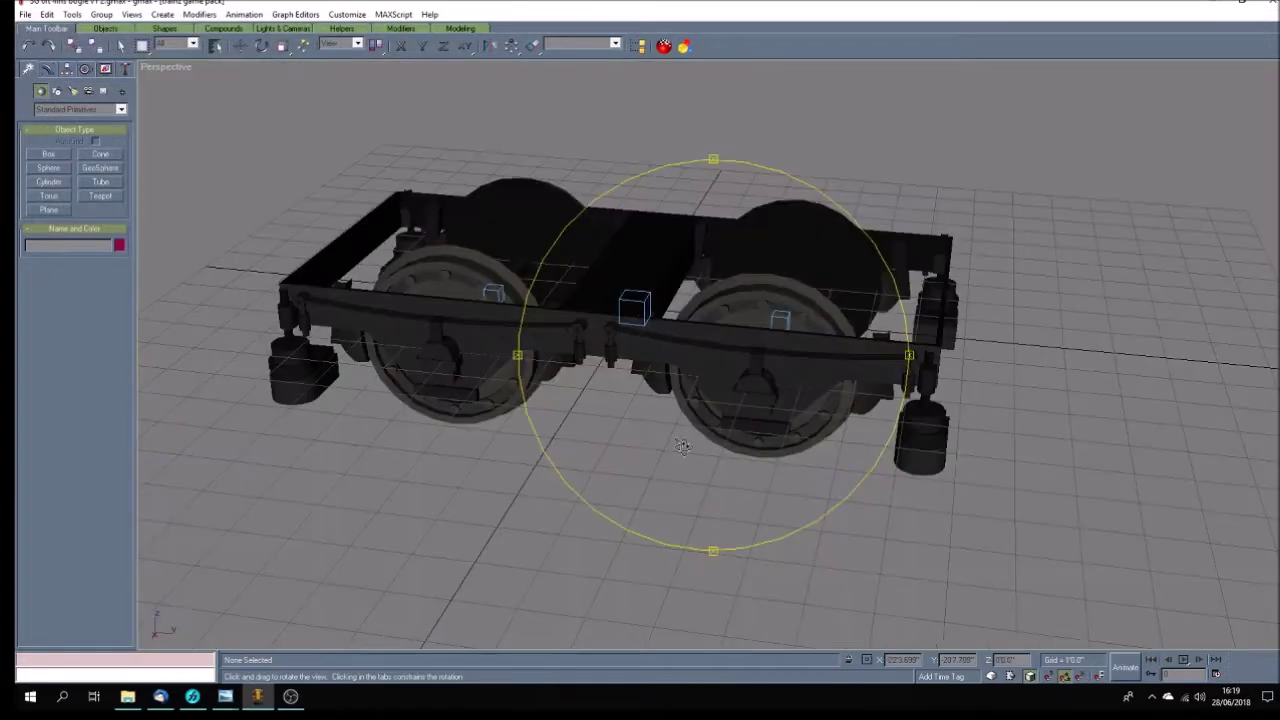
Examine the 6ft 4in bogie model from several angles, glancing at the coach panel artwork in FreeHand in between
{"action": "left_click_drag", "start_coordinate": [682, 446], "coordinate": [582, 486]}
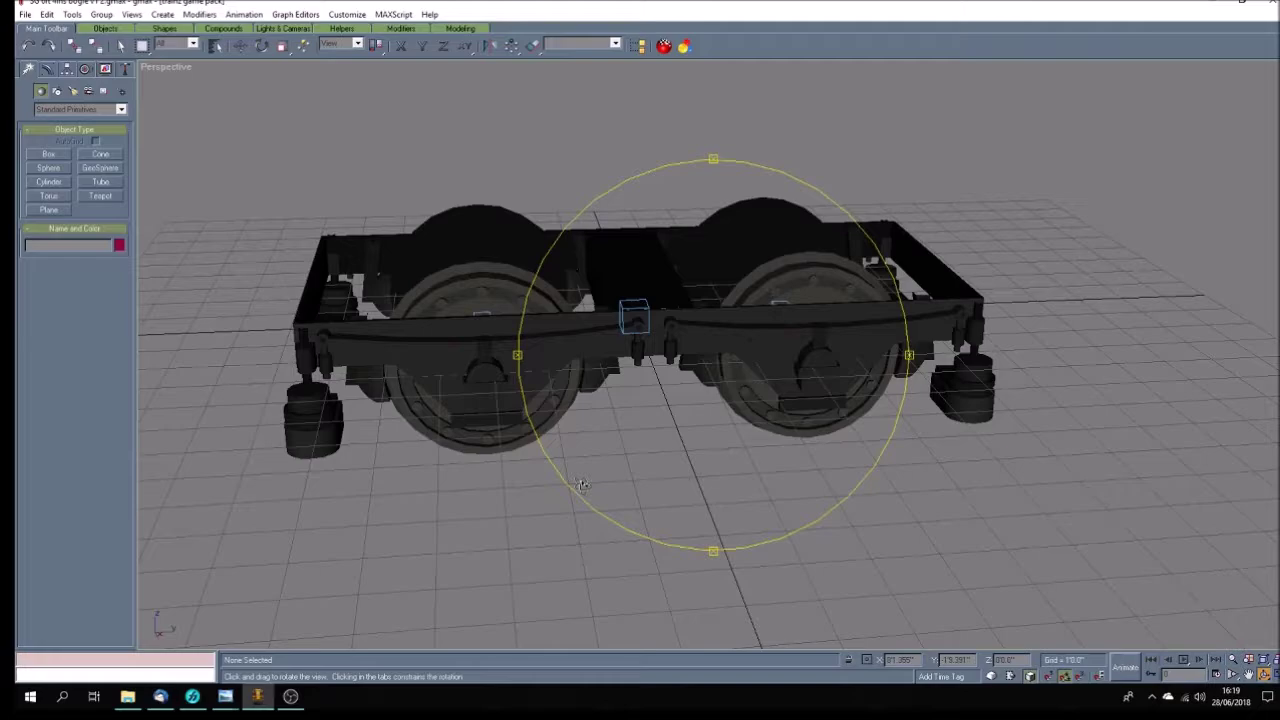
{"action": "left_click_drag", "start_coordinate": [582, 486], "coordinate": [628, 458]}
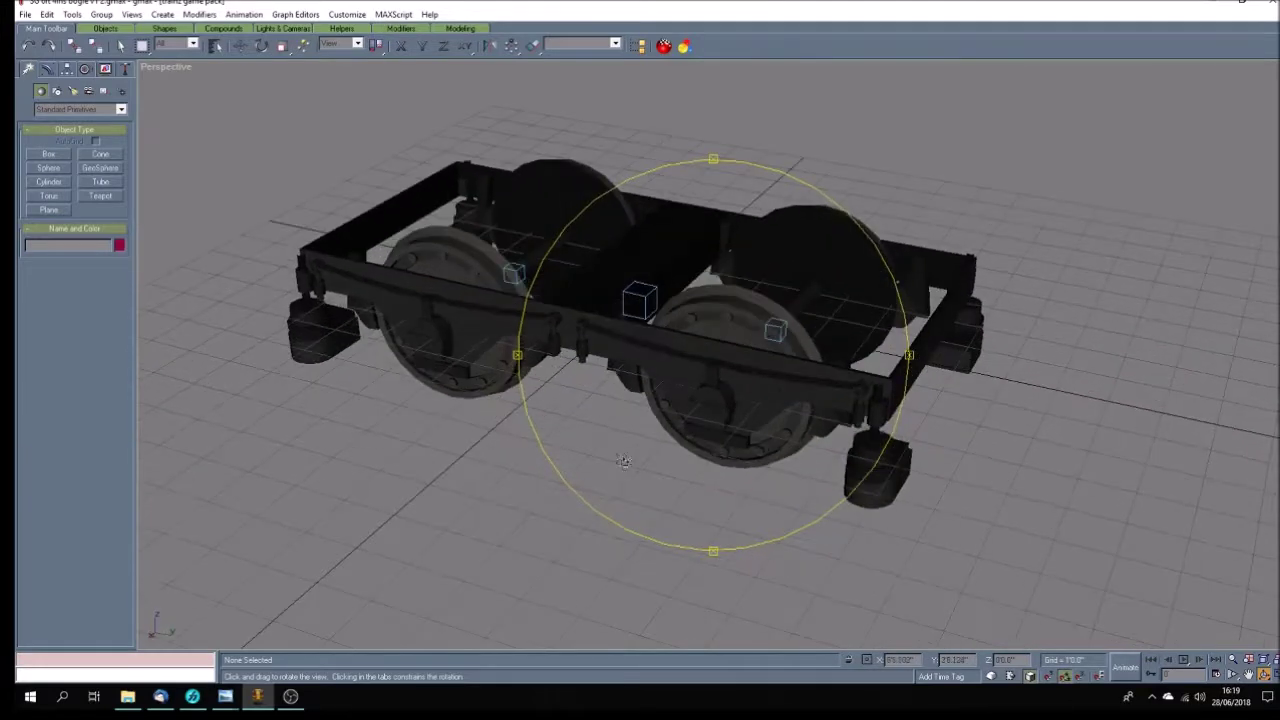
{"action": "left_click", "coordinate": [193, 697]}
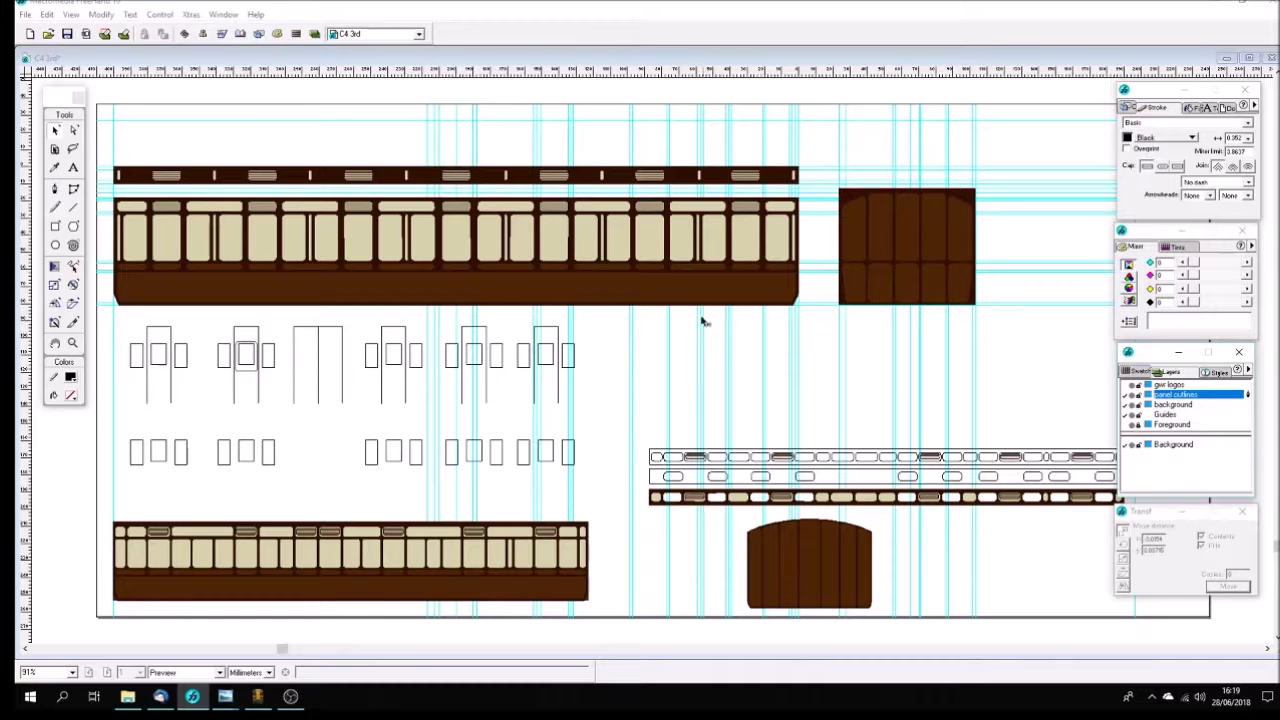
{"action": "left_click", "coordinate": [258, 697]}
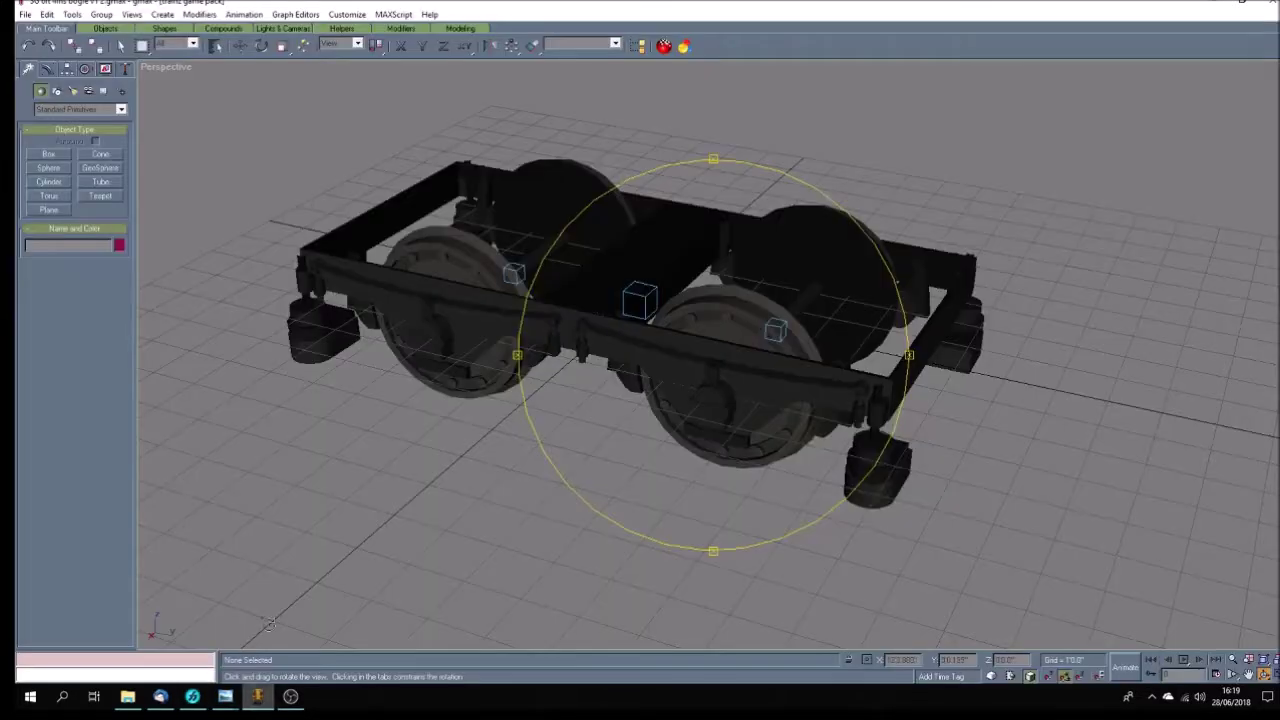
{"action": "left_click", "coordinate": [25, 14]}
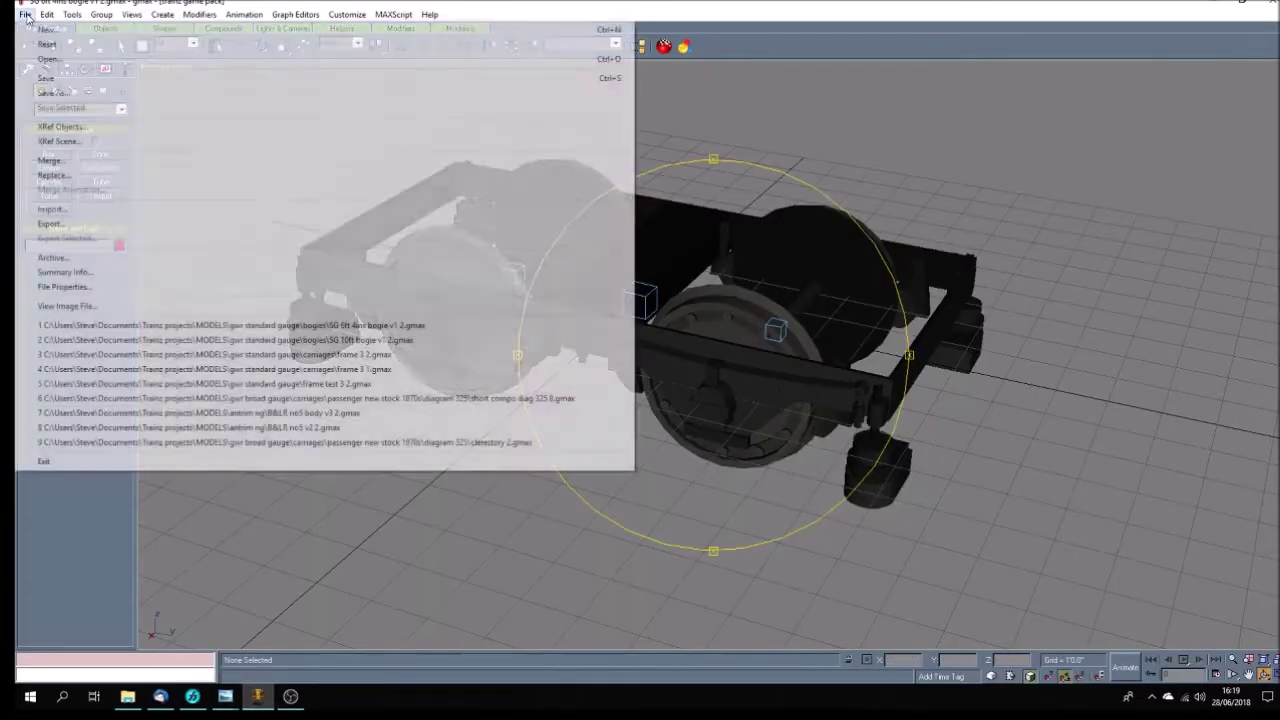
{"action": "left_click", "coordinate": [939, 230]}
{"action": "mouse_move", "coordinate": [662, 341]}
{"action": "left_mouse_down"}
{"action": "mouse_move", "coordinate": [737, 318]}
{"action": "mouse_move", "coordinate": [666, 328]}
{"action": "left_mouse_up"}
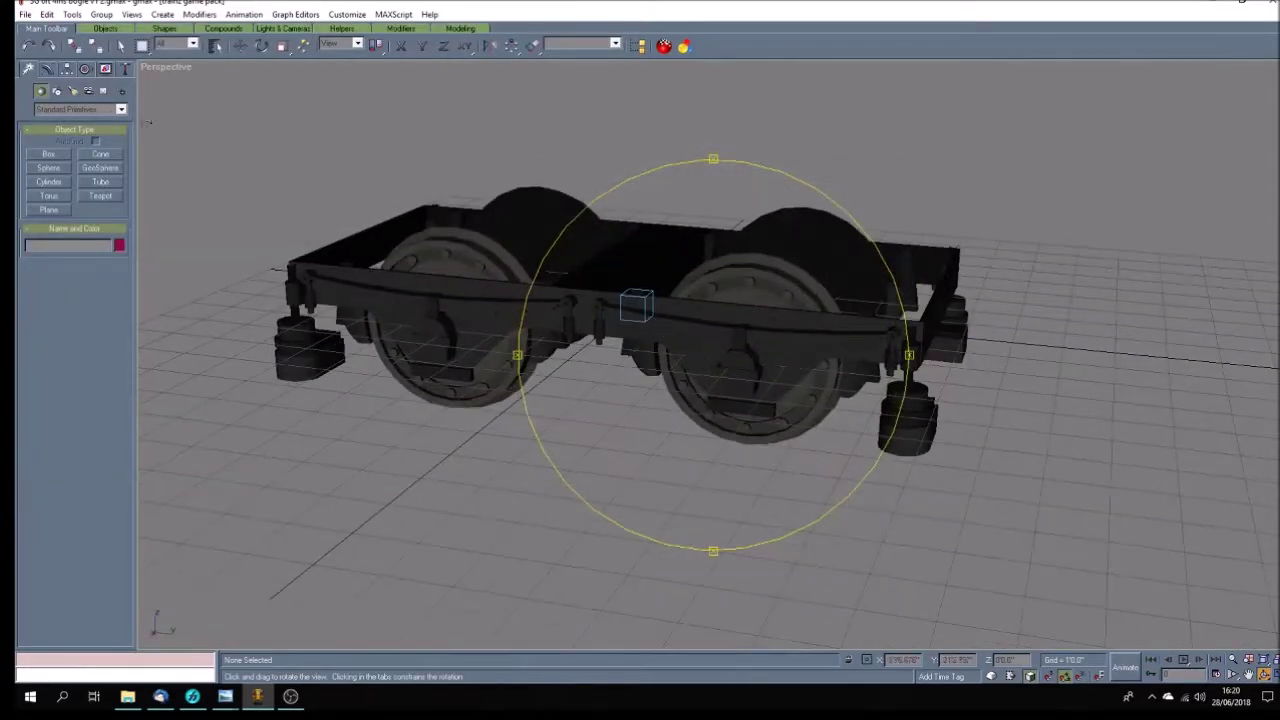
Open SG 8ft 6ins bogie v1 2.gmax and view the model from another angle
{"action": "left_click", "coordinate": [23, 15]}
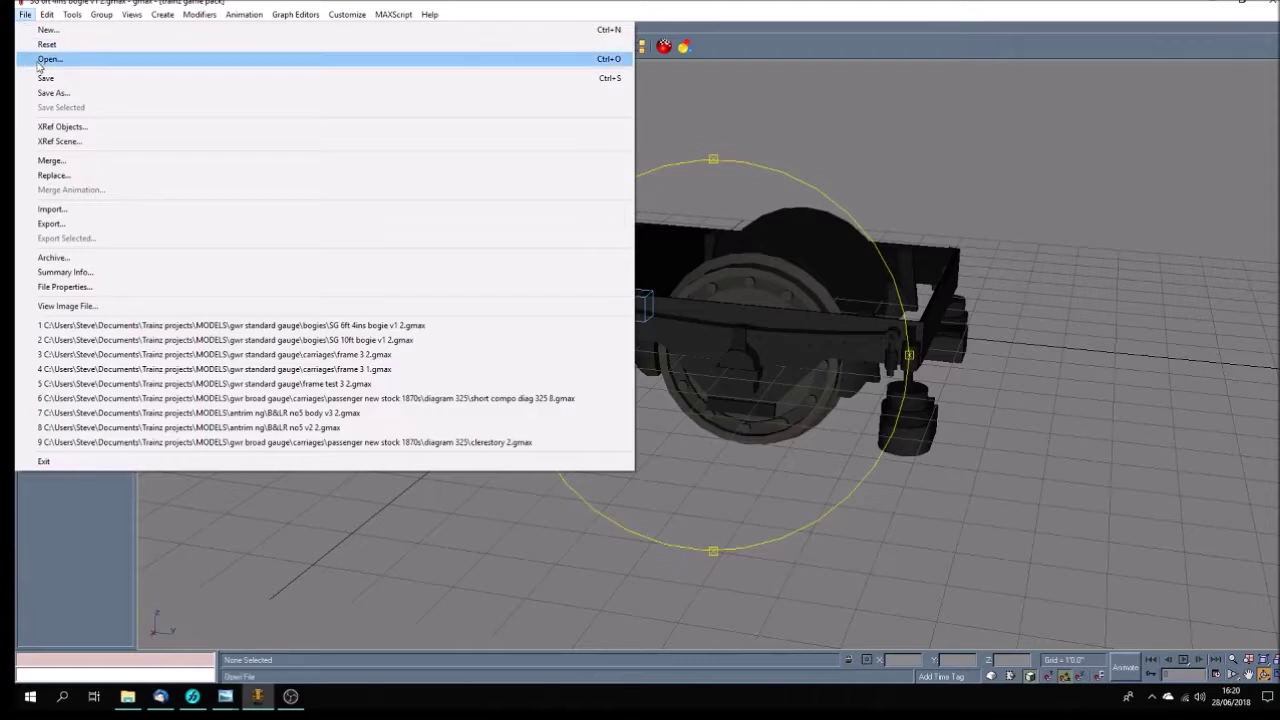
{"action": "left_click", "coordinate": [40, 60]}
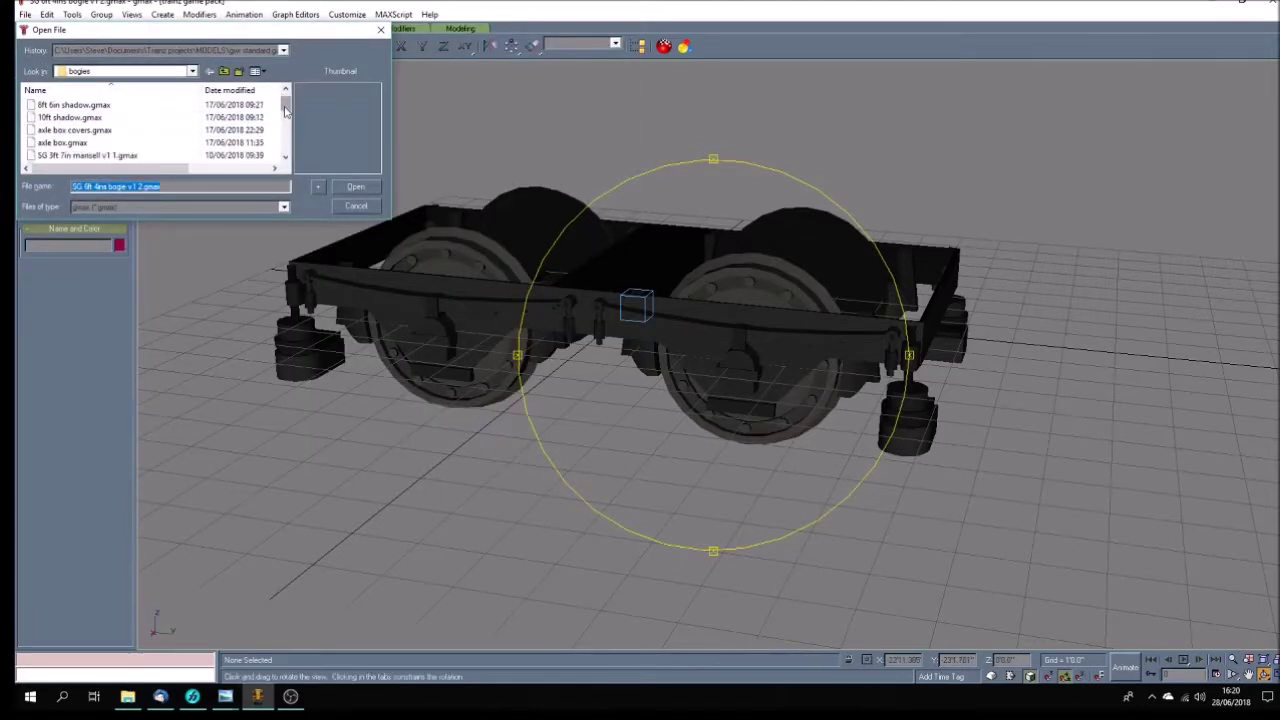
{"action": "left_click_drag", "start_coordinate": [284, 104], "coordinate": [287, 140]}
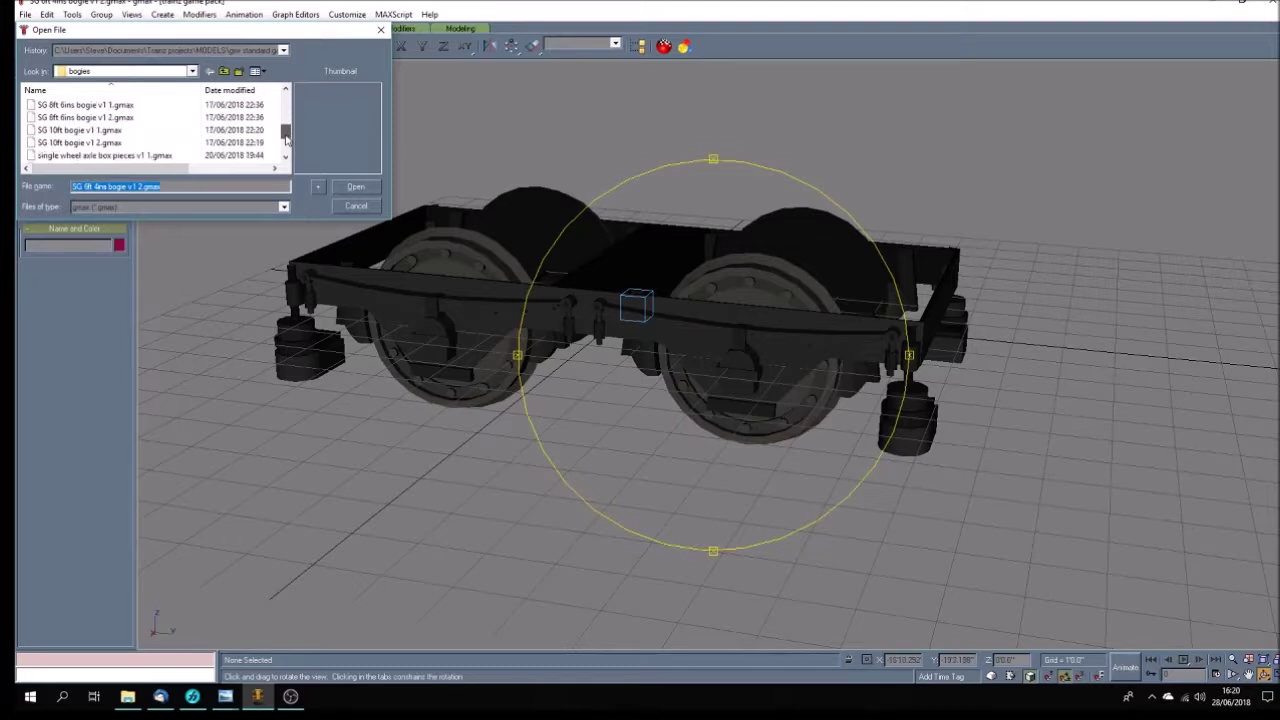
{"action": "left_click", "coordinate": [85, 117]}
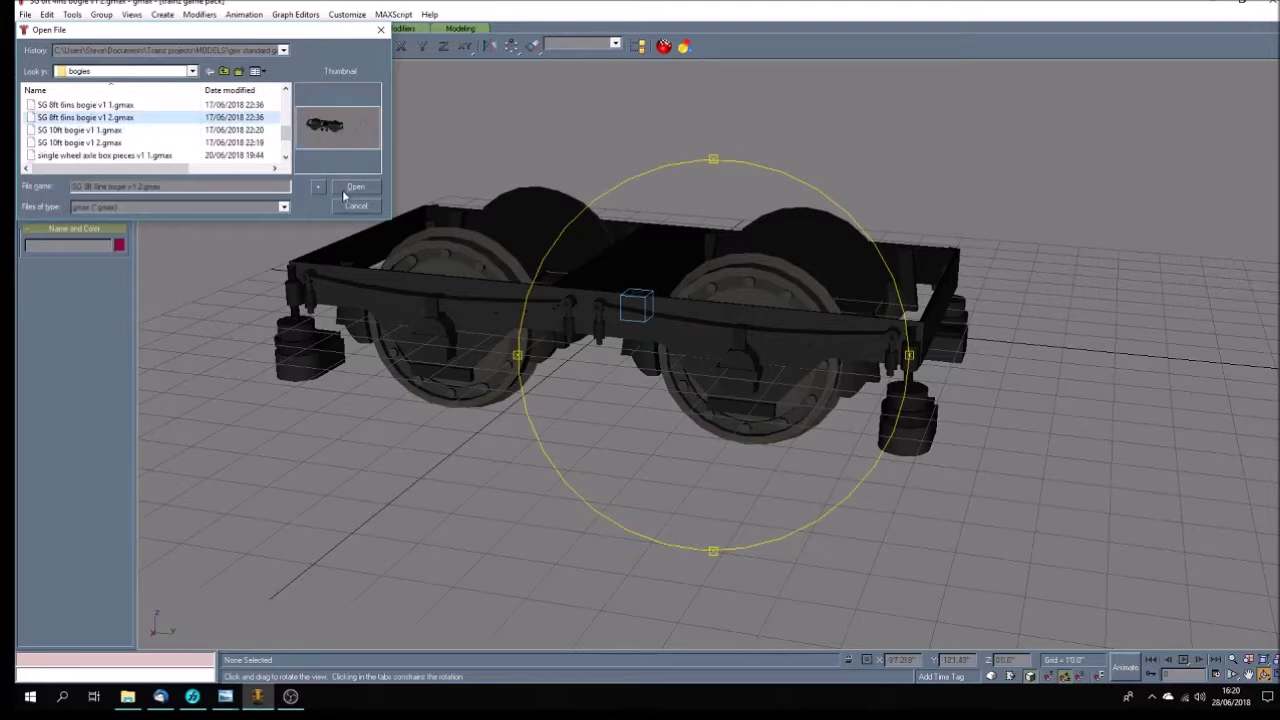
{"action": "left_click", "coordinate": [350, 190]}
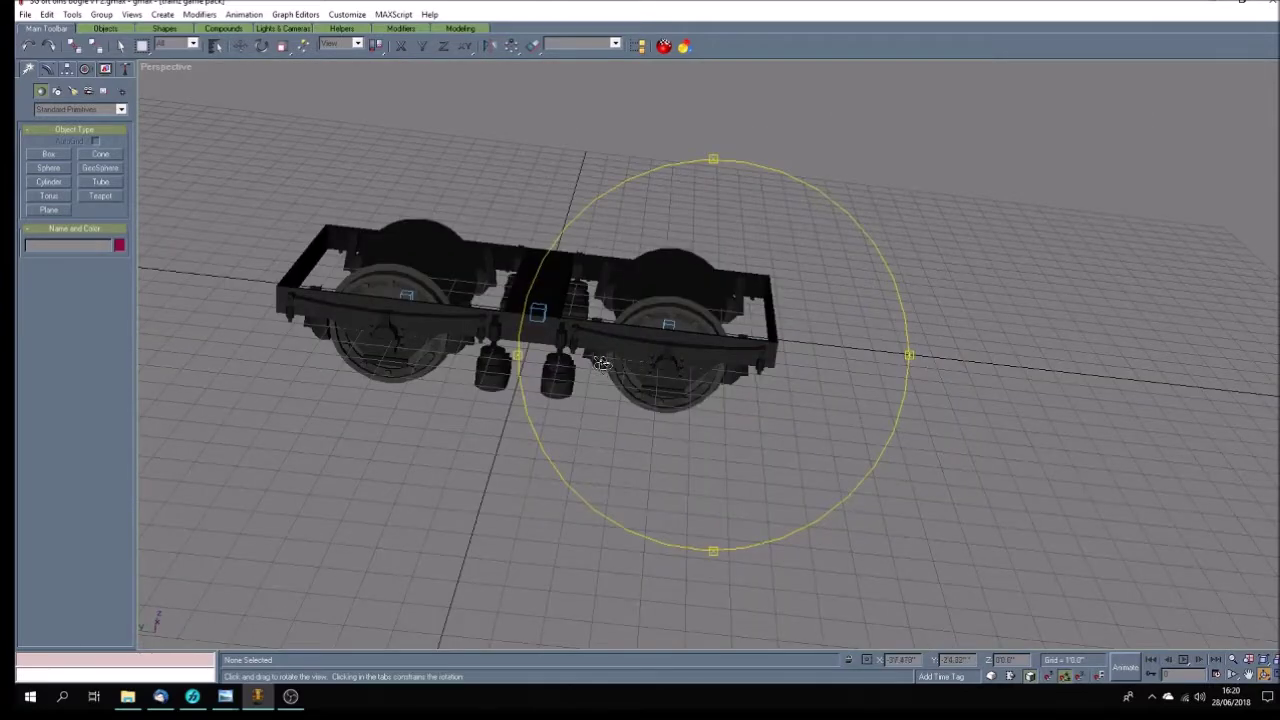
{"action": "mouse_move", "coordinate": [622, 366]}
{"action": "left_mouse_down"}
{"action": "mouse_move", "coordinate": [678, 381]}
{"action": "mouse_move", "coordinate": [638, 361]}
{"action": "mouse_move", "coordinate": [620, 384]}
{"action": "left_mouse_up"}
Reopen the recent file SG 10ft bogie v1 2.gmax and view the model from low and high angles
{"action": "left_click", "coordinate": [25, 14]}
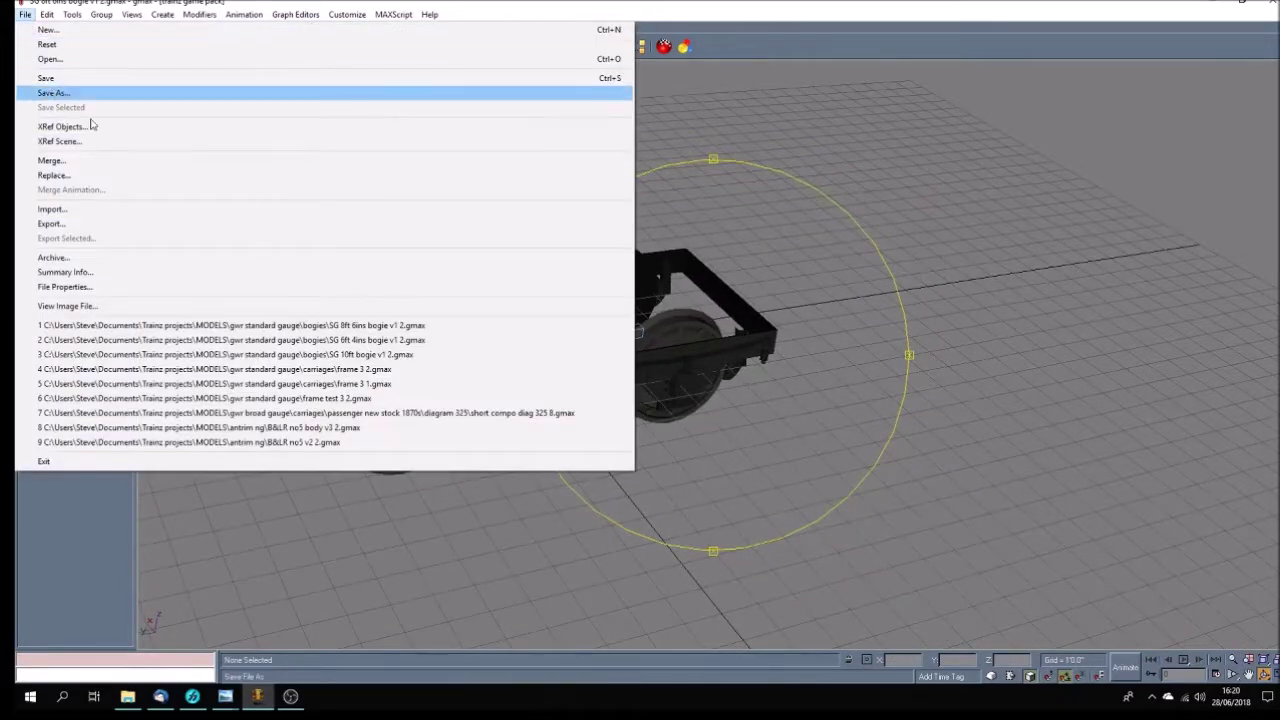
{"action": "left_click", "coordinate": [400, 354]}
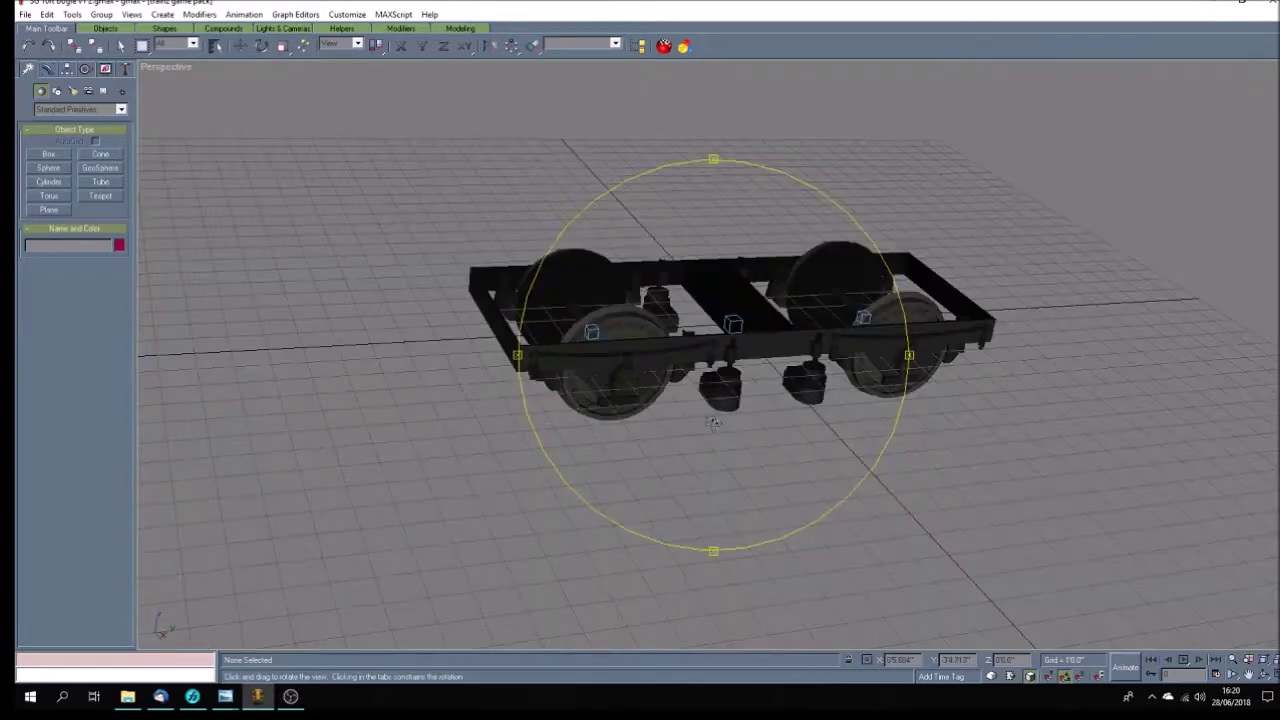
{"action": "left_click_drag", "start_coordinate": [713, 424], "coordinate": [466, 350]}
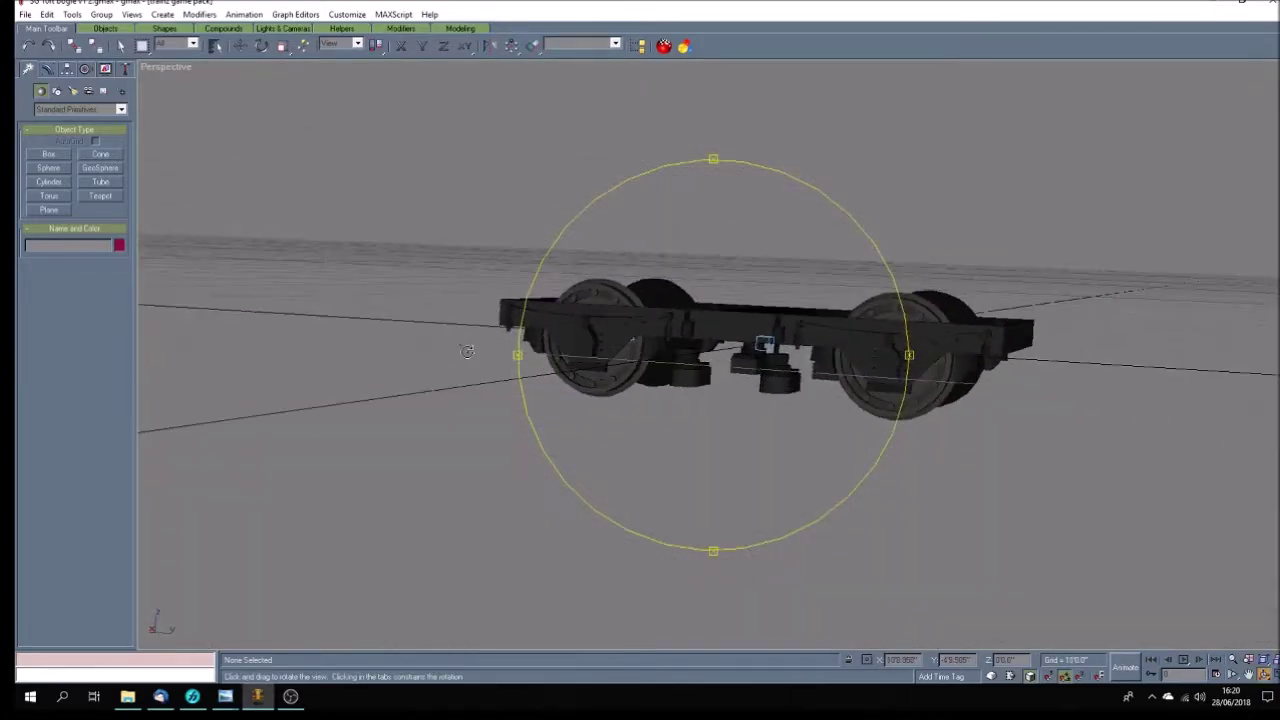
{"action": "left_click_drag", "start_coordinate": [600, 400], "coordinate": [660, 432]}
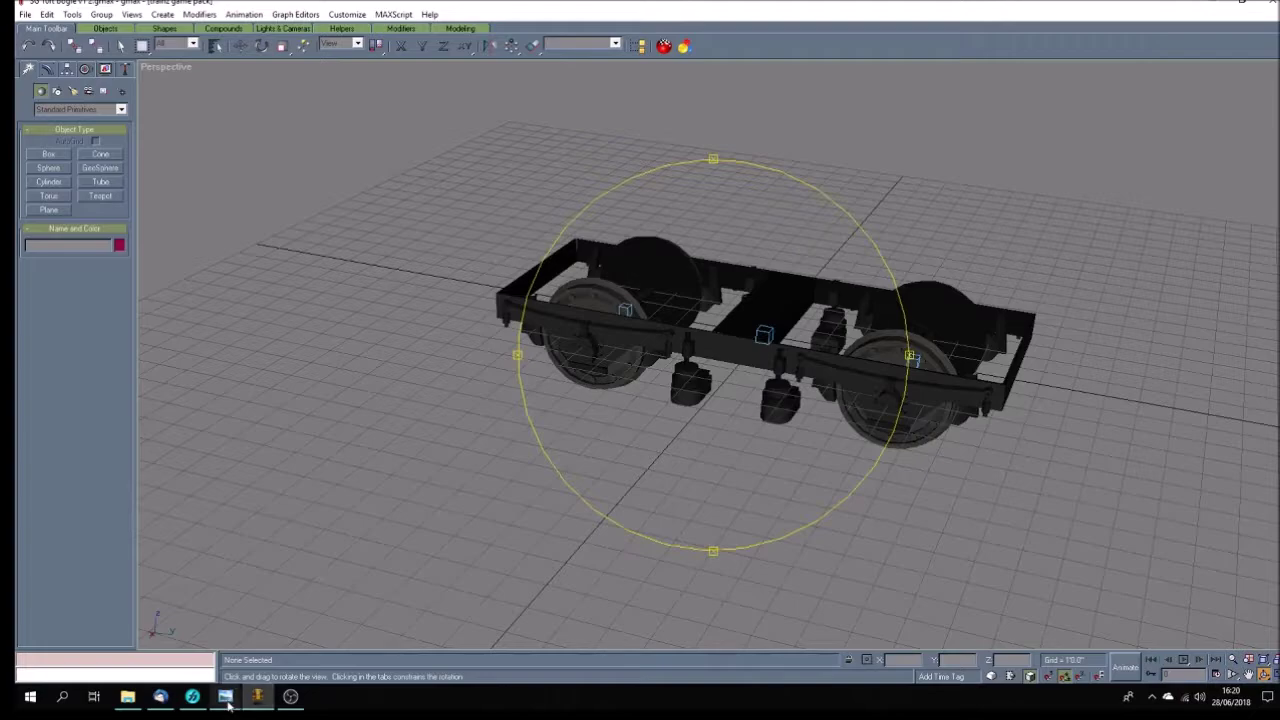
Switch to the Great Western Coaches cover in Windows Photo Viewer and browse the bogie design, Toplight underframe, axlebox and 6ft 4in bogie drawings
{"action": "mouse_move", "coordinate": [226, 698]}
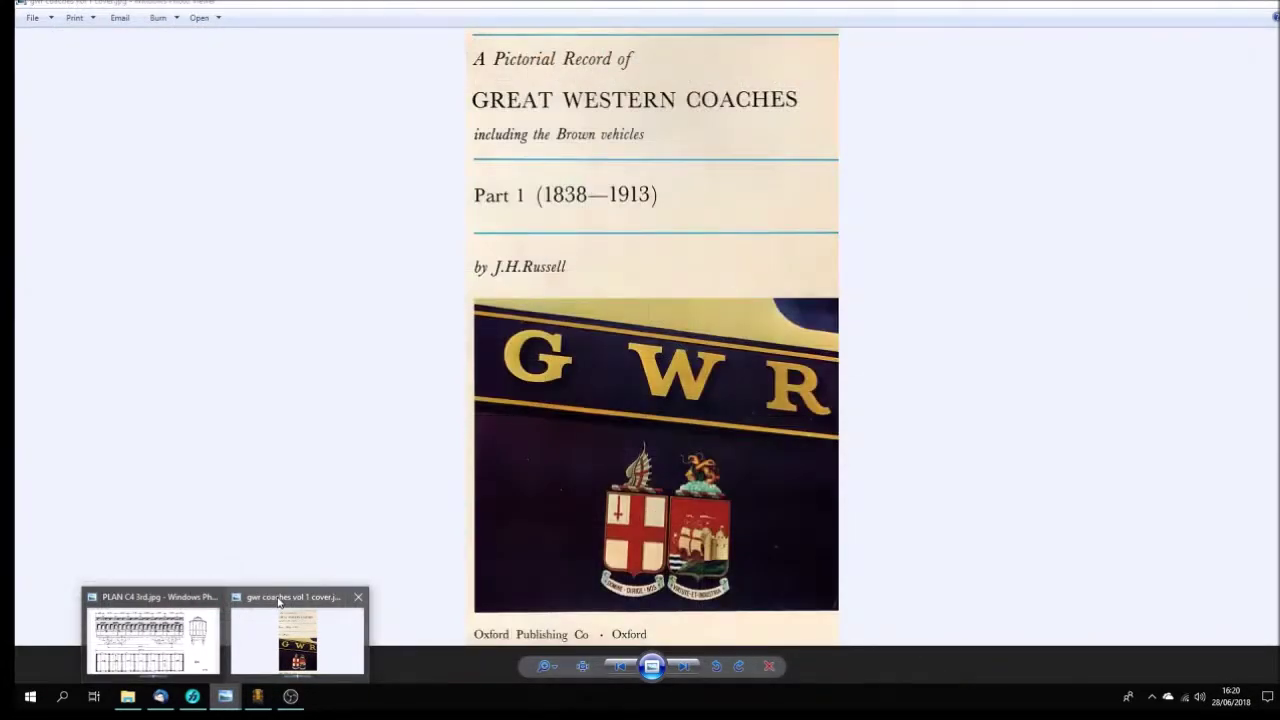
{"action": "left_click", "coordinate": [280, 601]}
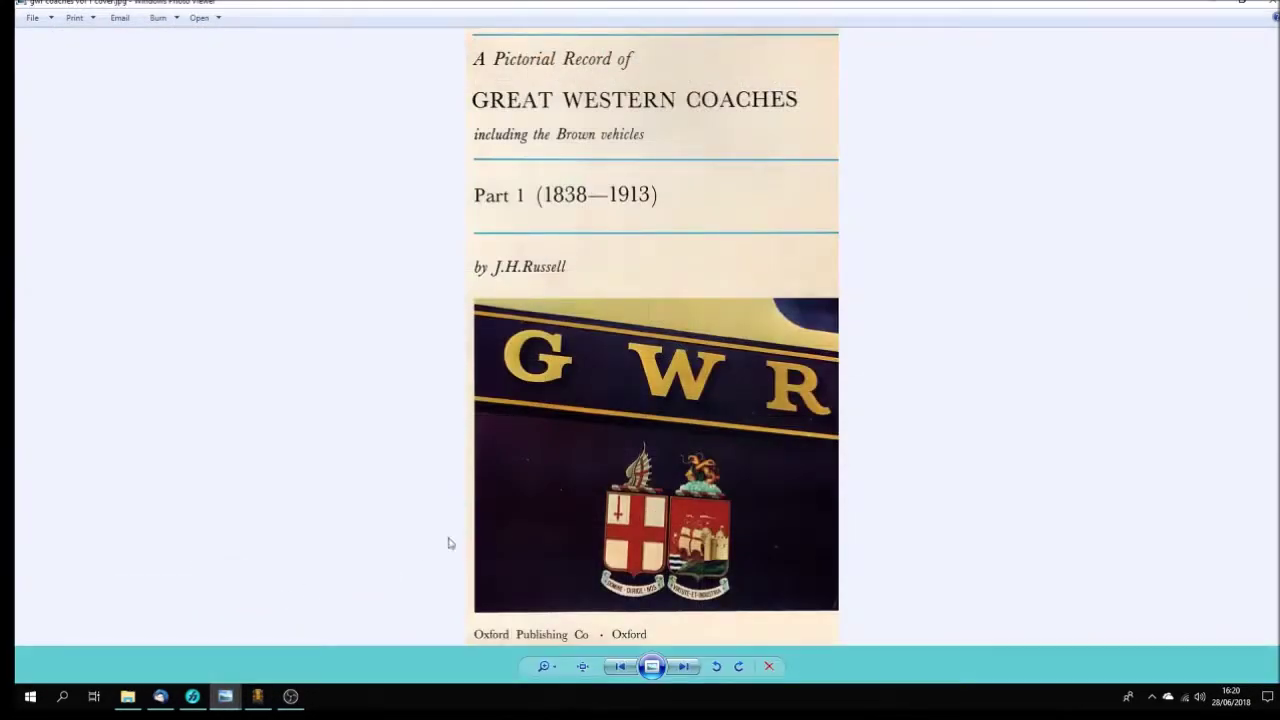
{"action": "key", "text": "Right"}
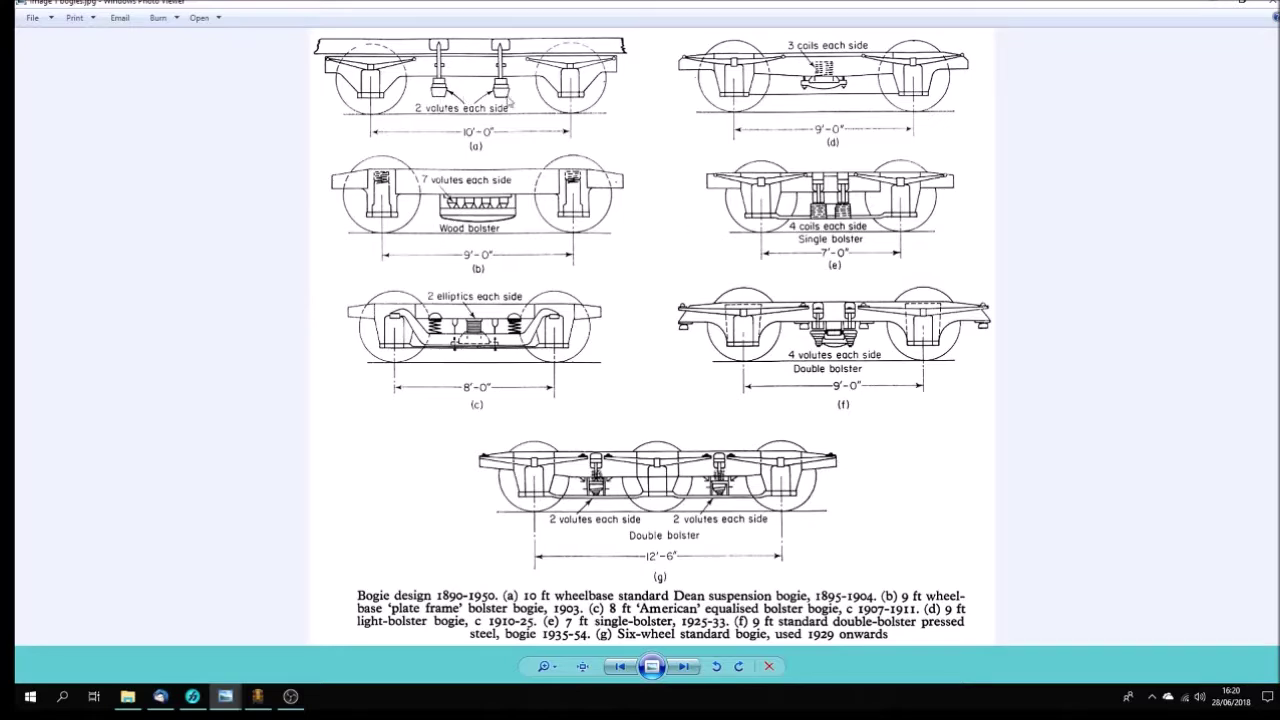
{"action": "key", "text": "Right"}
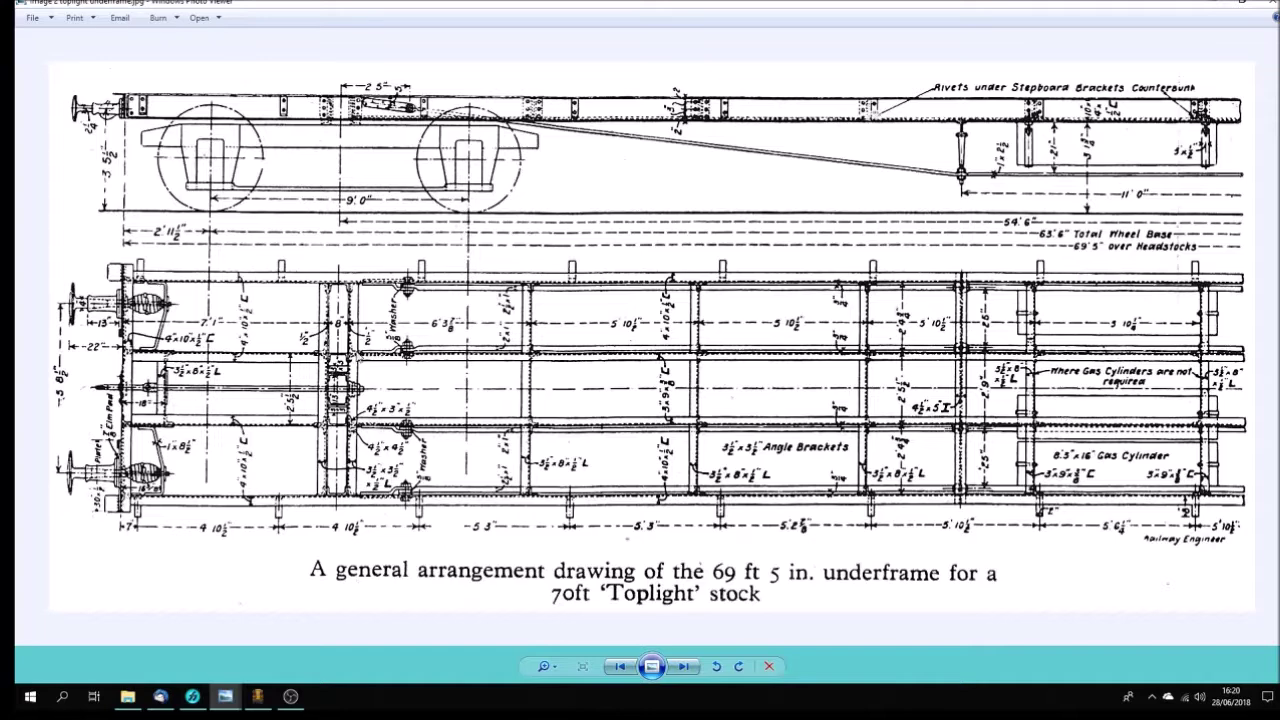
{"action": "key", "text": "Right"}
{"action": "key", "text": "Left"}
{"action": "key", "text": "Right"}
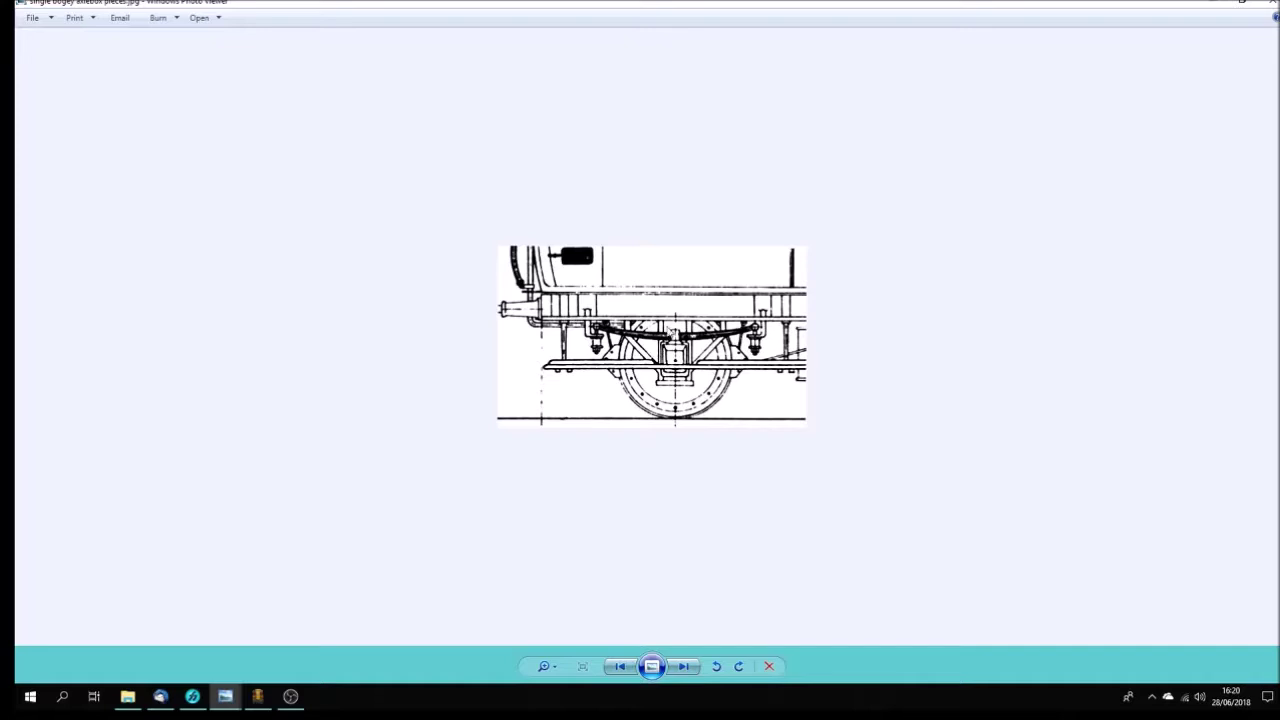
{"action": "key", "text": "Left"}
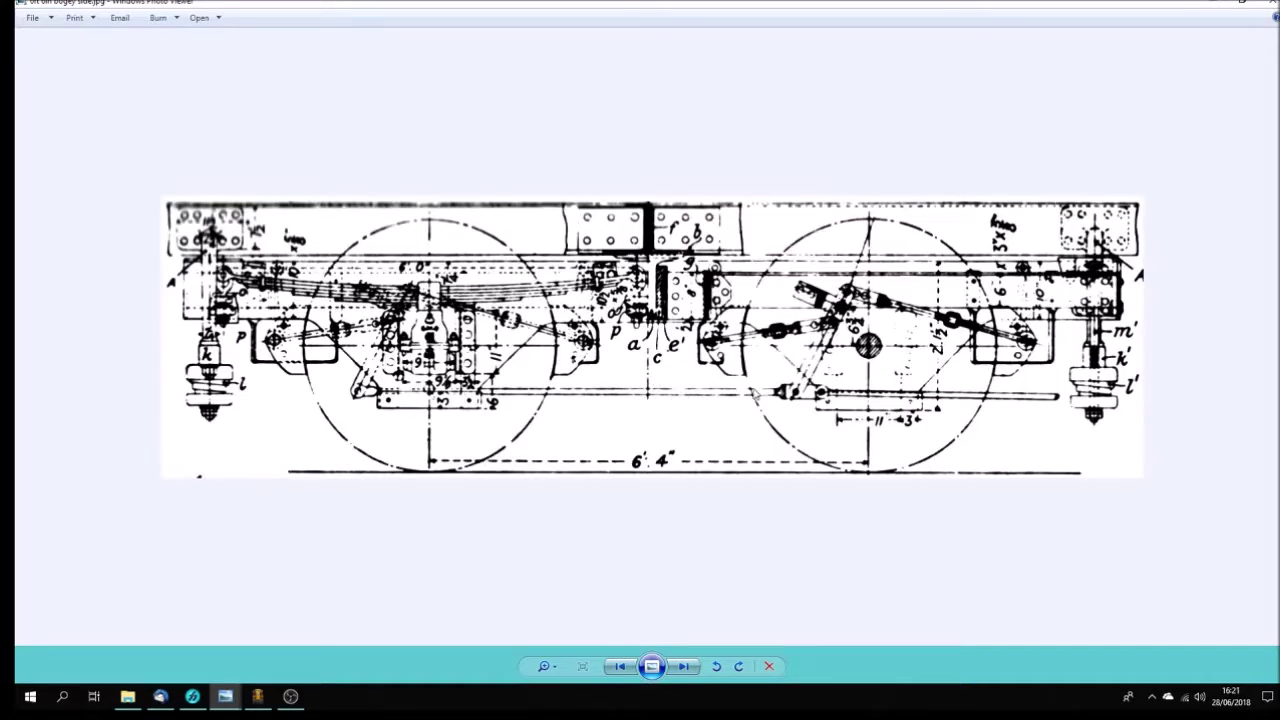
Browse the scanned book pages on bogies and clerestory underframes through to the photographs of two clerestory coaches
{"action": "key", "text": "Left"}
{"action": "key", "text": "Left"}
{"action": "key", "text": "Left"}
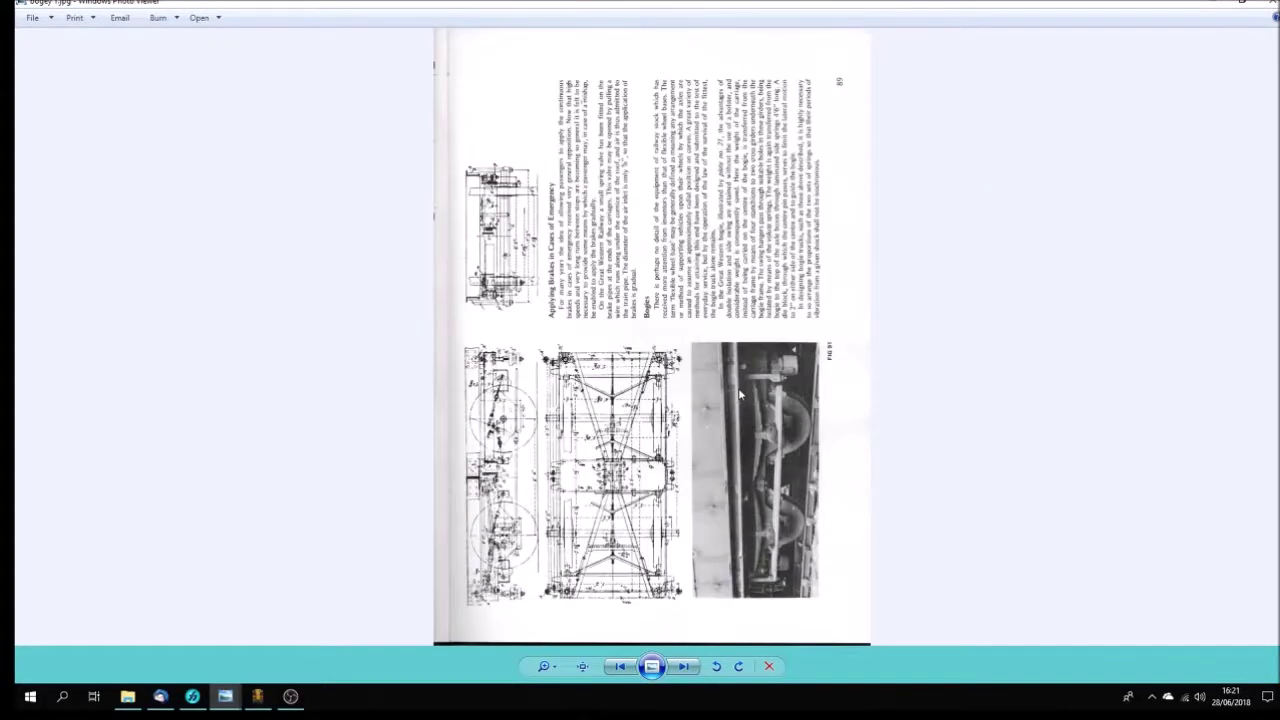
{"action": "key", "text": "Left"}
{"action": "key", "text": "Left"}
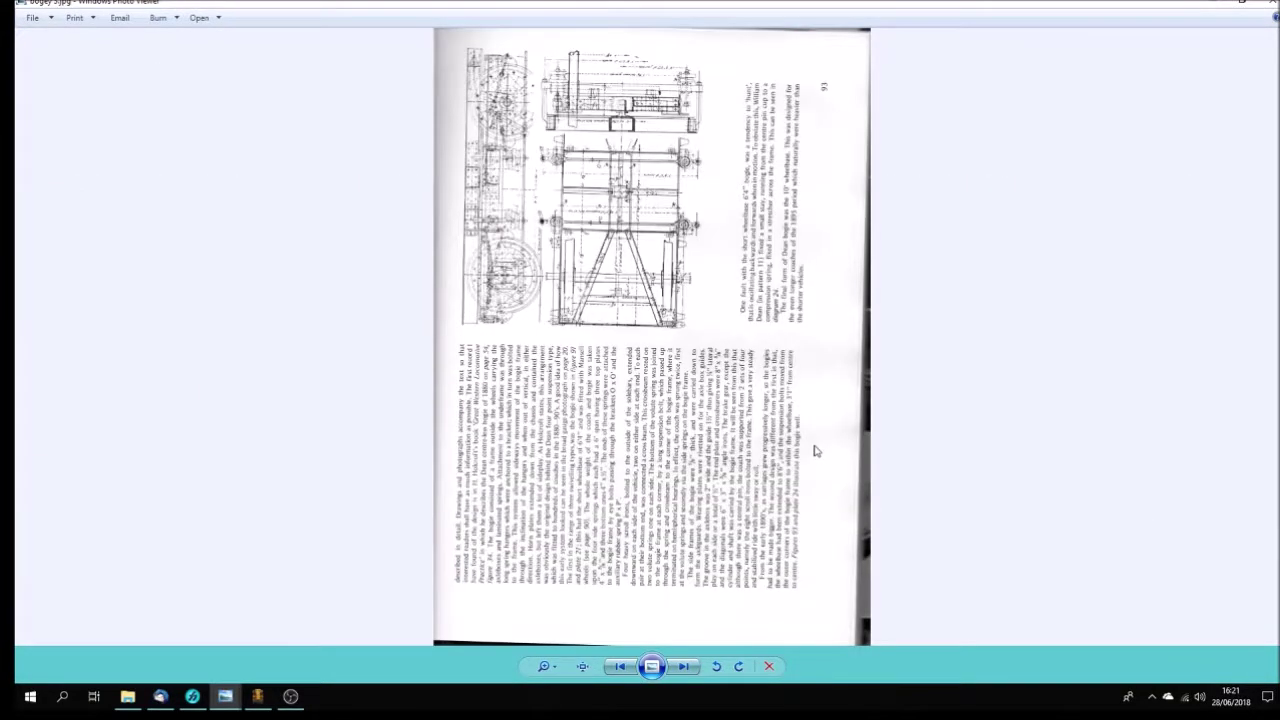
{"action": "key", "text": "Left"}
{"action": "key", "text": "Left"}
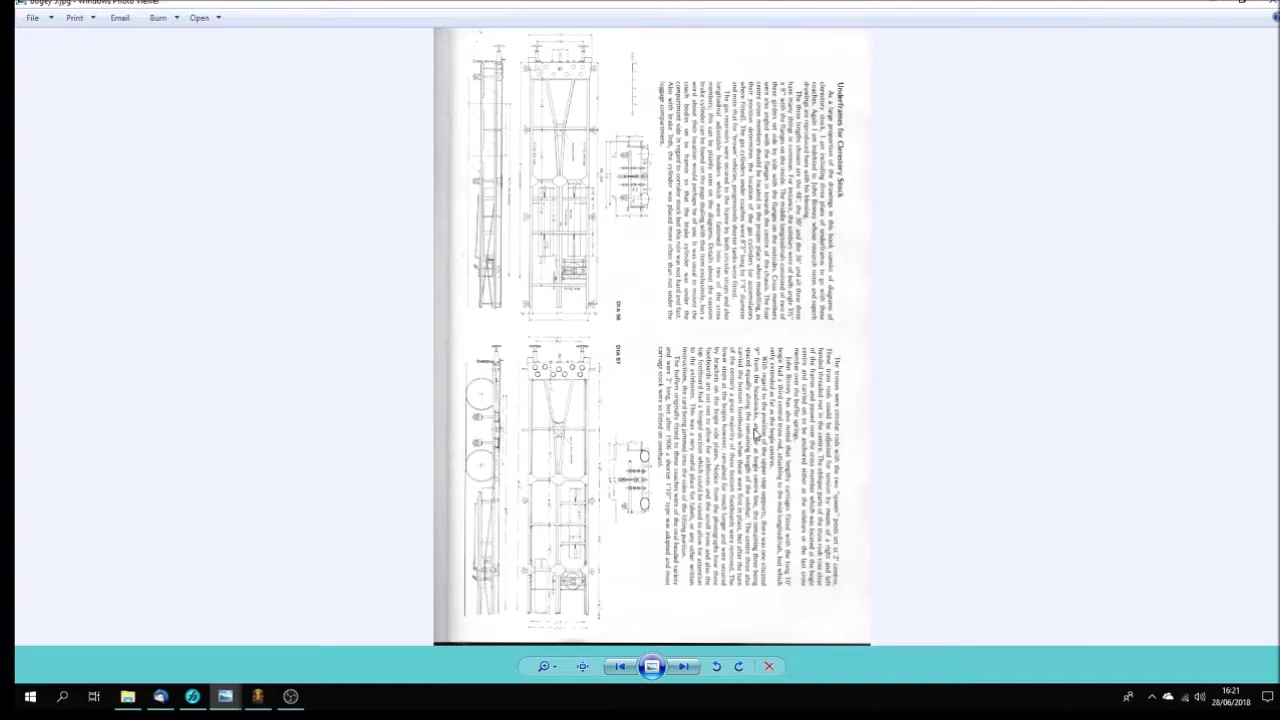
{"action": "key", "text": "Left"}
{"action": "key", "text": "Left"}
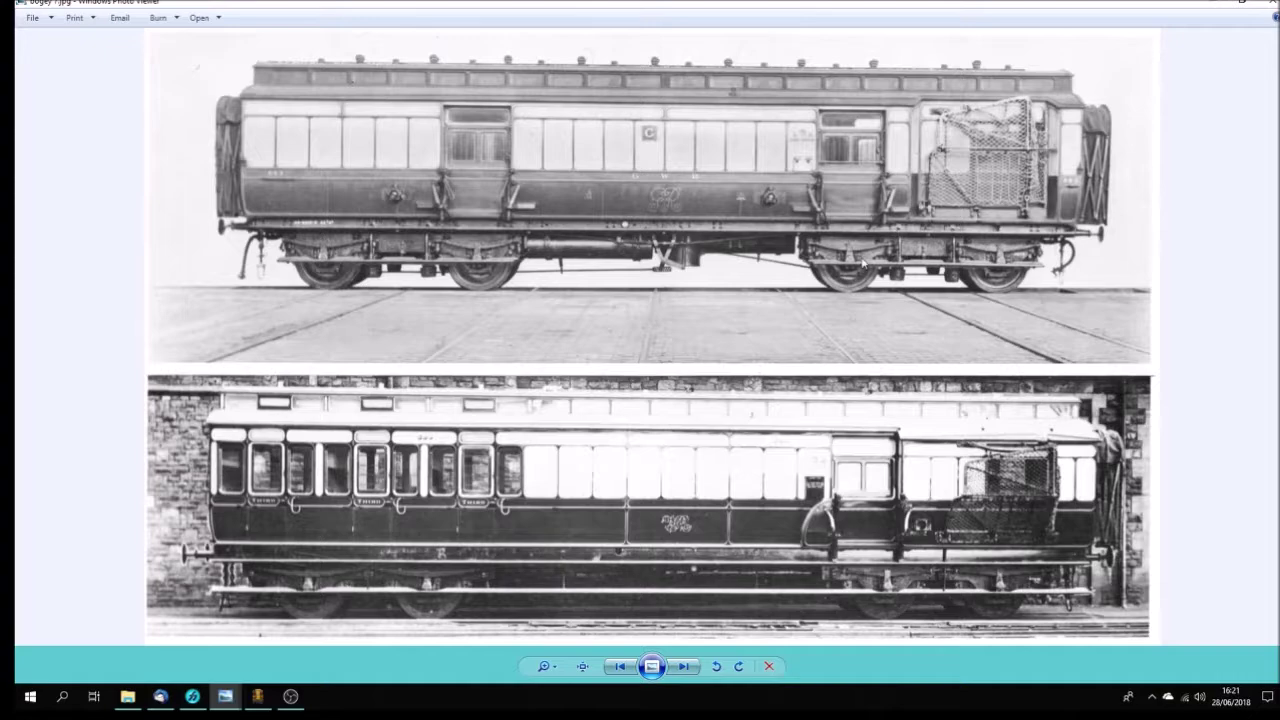
View the clasp brake gear page, and zoom in on the V2 four-wheeled van drawing on the following scan
{"action": "key", "text": "Left"}
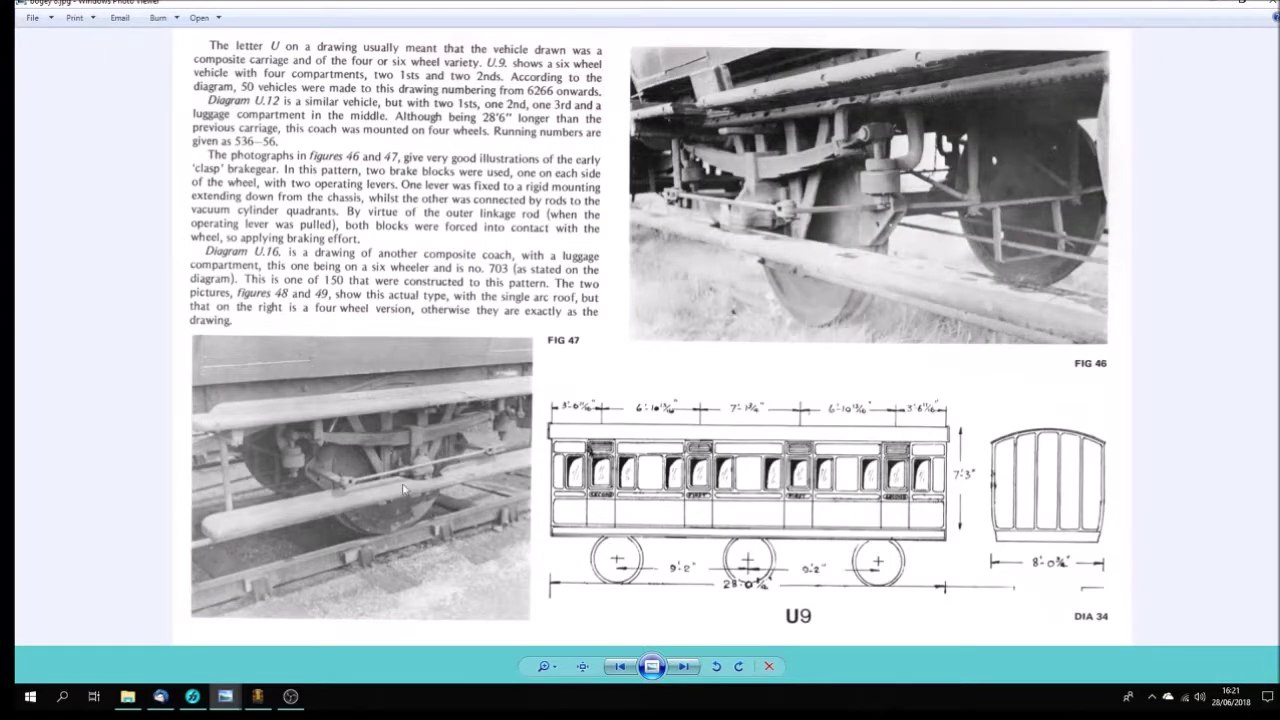
{"action": "key", "text": "Left"}
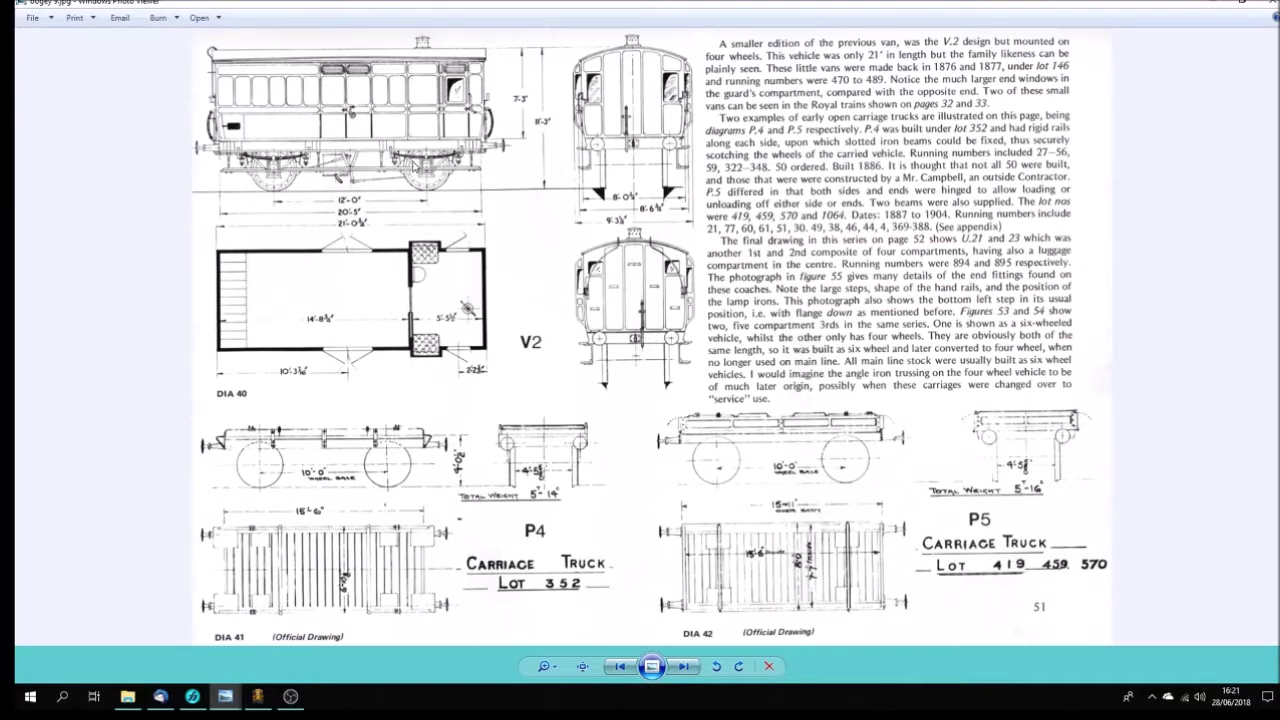
{"action": "scroll", "coordinate": [425, 170], "scroll_direction": "up", "scroll_amount": 4}
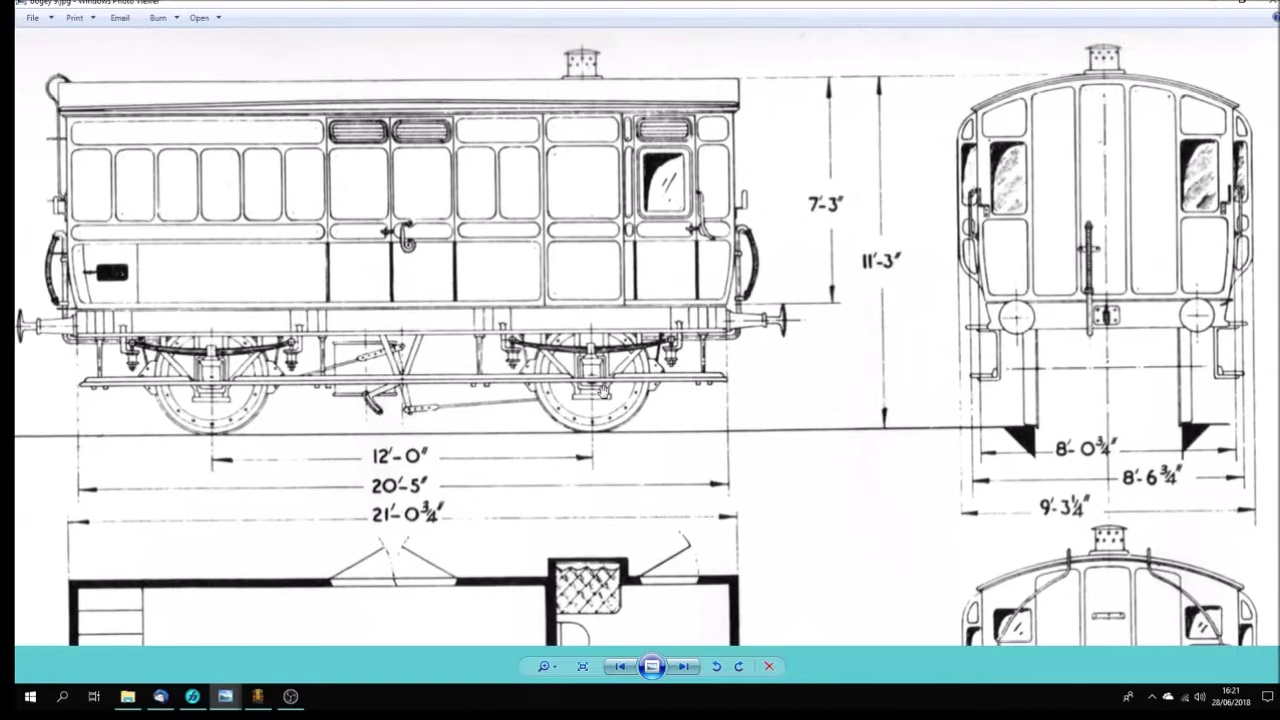
Examine the V2 four-wheeled van drawing with its accompanying text, and move on to the Fig 51 and Fig 52 carriage photographs
{"action": "scroll", "coordinate": [604, 392], "scroll_direction": "up", "scroll_amount": 2}
{"action": "scroll", "coordinate": [604, 392], "scroll_direction": "down", "scroll_amount": 3}
{"action": "scroll", "coordinate": [580, 366], "scroll_direction": "down", "scroll_amount": 2}
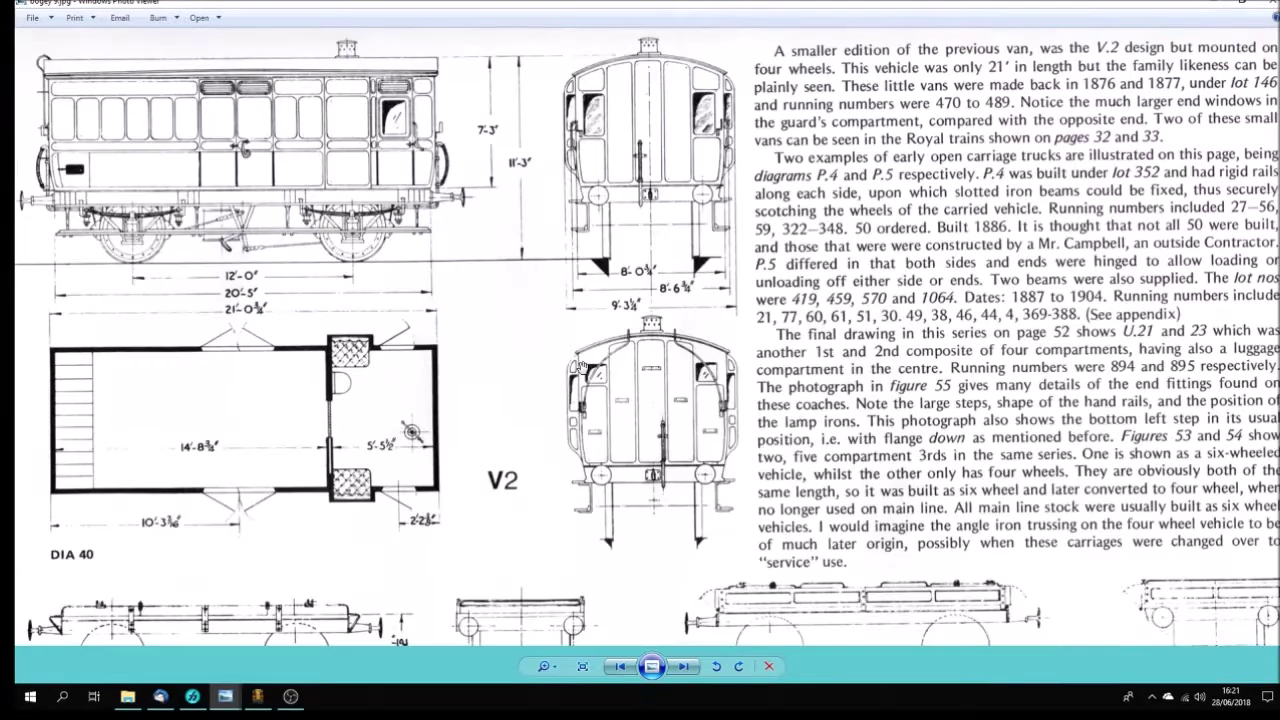
{"action": "scroll", "coordinate": [582, 366], "scroll_direction": "down", "scroll_amount": 2}
{"action": "key", "text": "Right"}
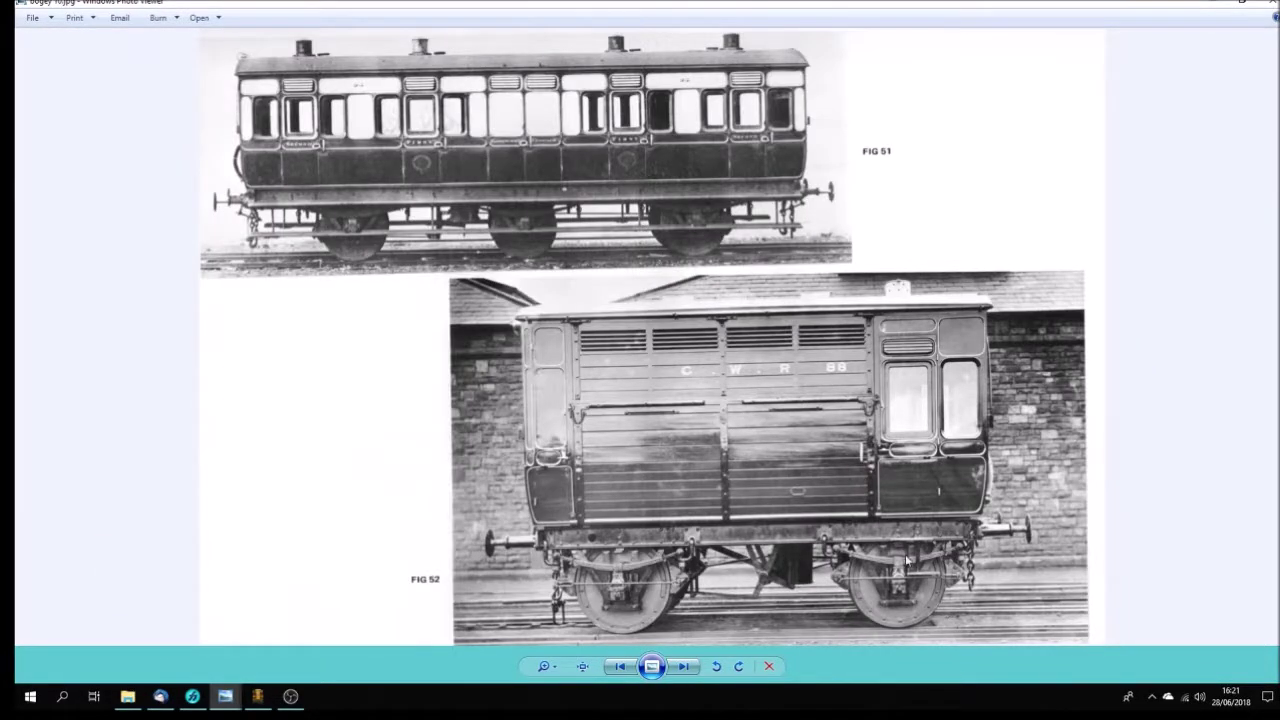
Browse on to the white bogie render, inspect it at closer zoom, and continue to the Great Western Coaches cover
{"action": "key", "text": "Right"}
{"action": "key", "text": "Right"}
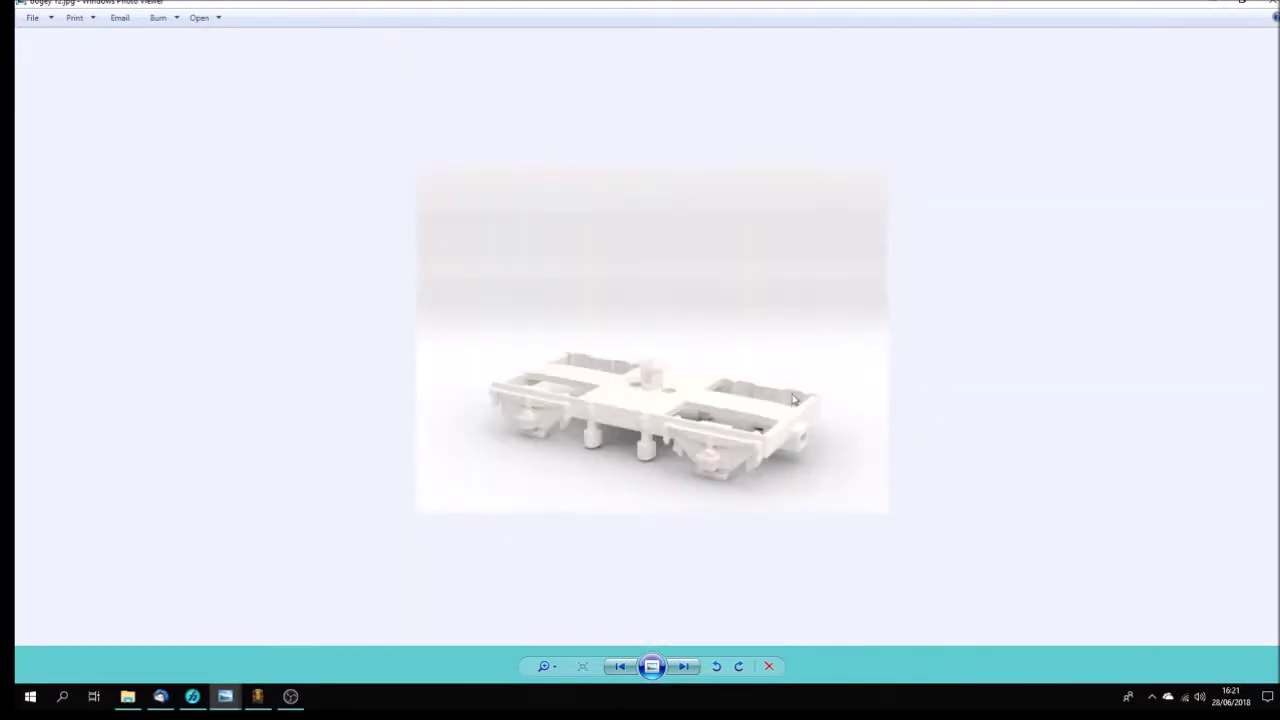
{"action": "scroll", "coordinate": [549, 454], "scroll_direction": "up", "scroll_amount": 2}
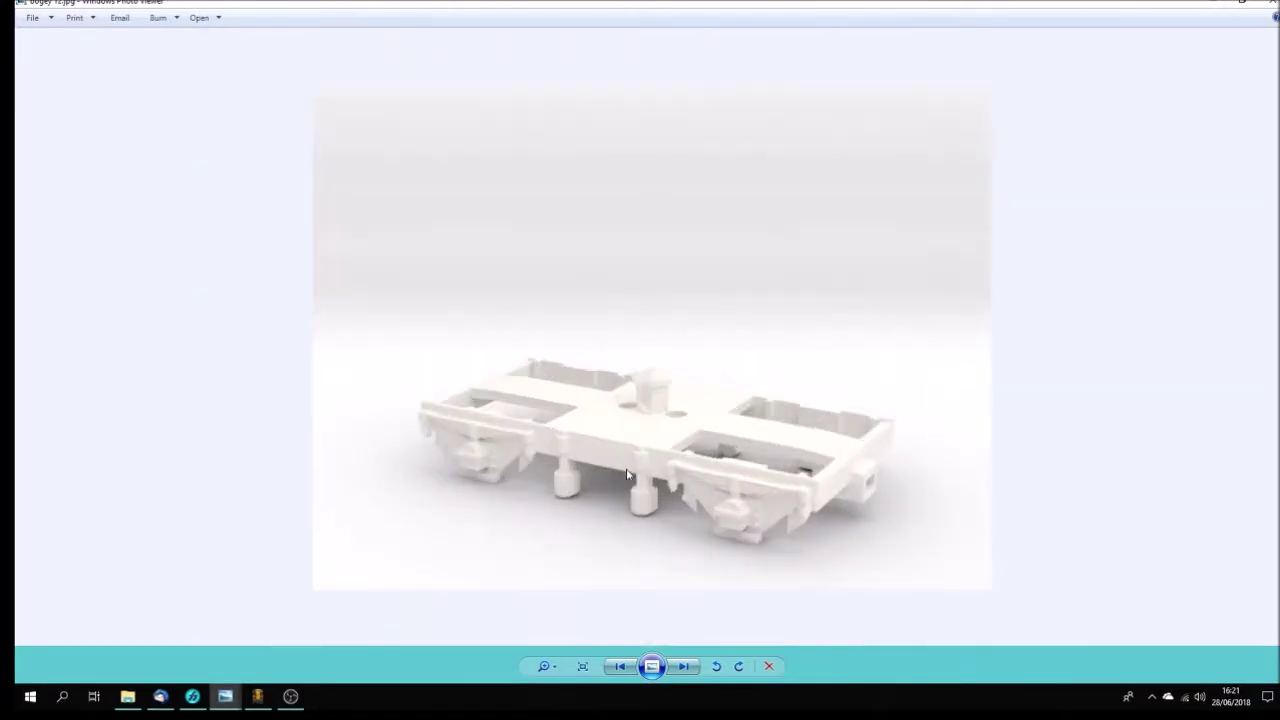
{"action": "scroll", "coordinate": [627, 474], "scroll_direction": "up", "scroll_amount": 2}
{"action": "scroll", "coordinate": [627, 474], "scroll_direction": "down", "scroll_amount": 1}
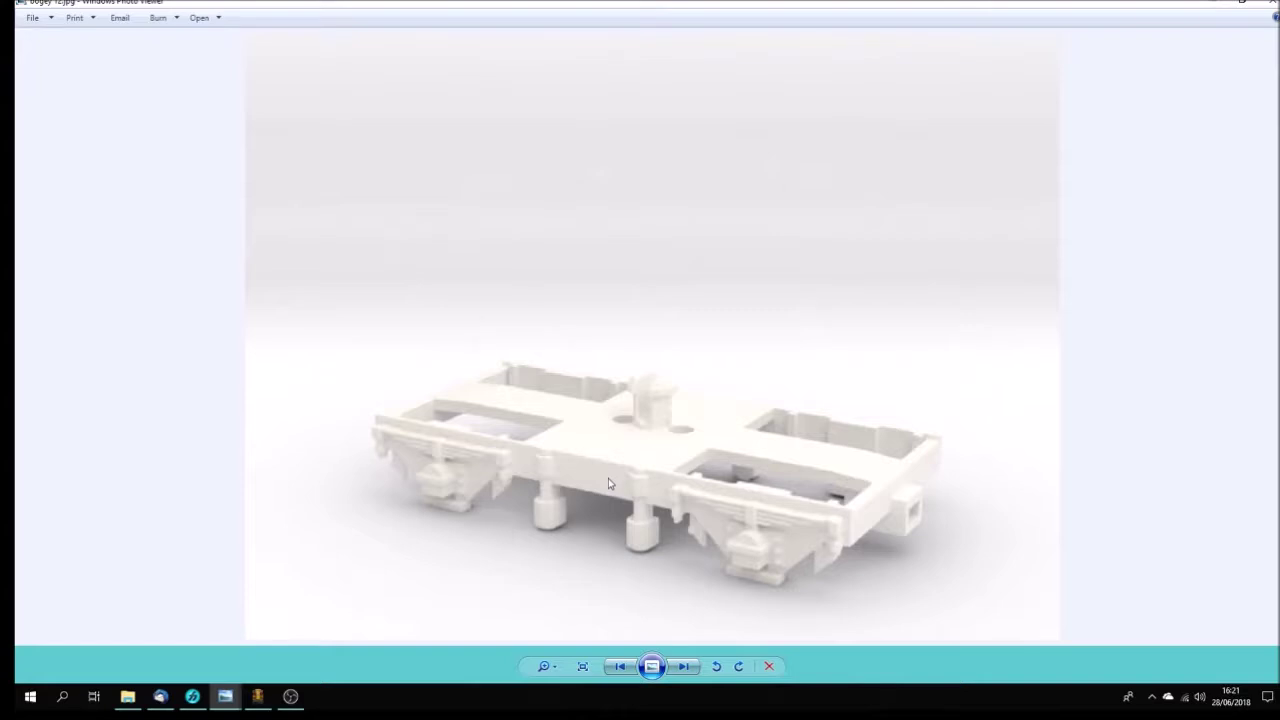
{"action": "scroll", "coordinate": [608, 480], "scroll_direction": "up", "scroll_amount": 1}
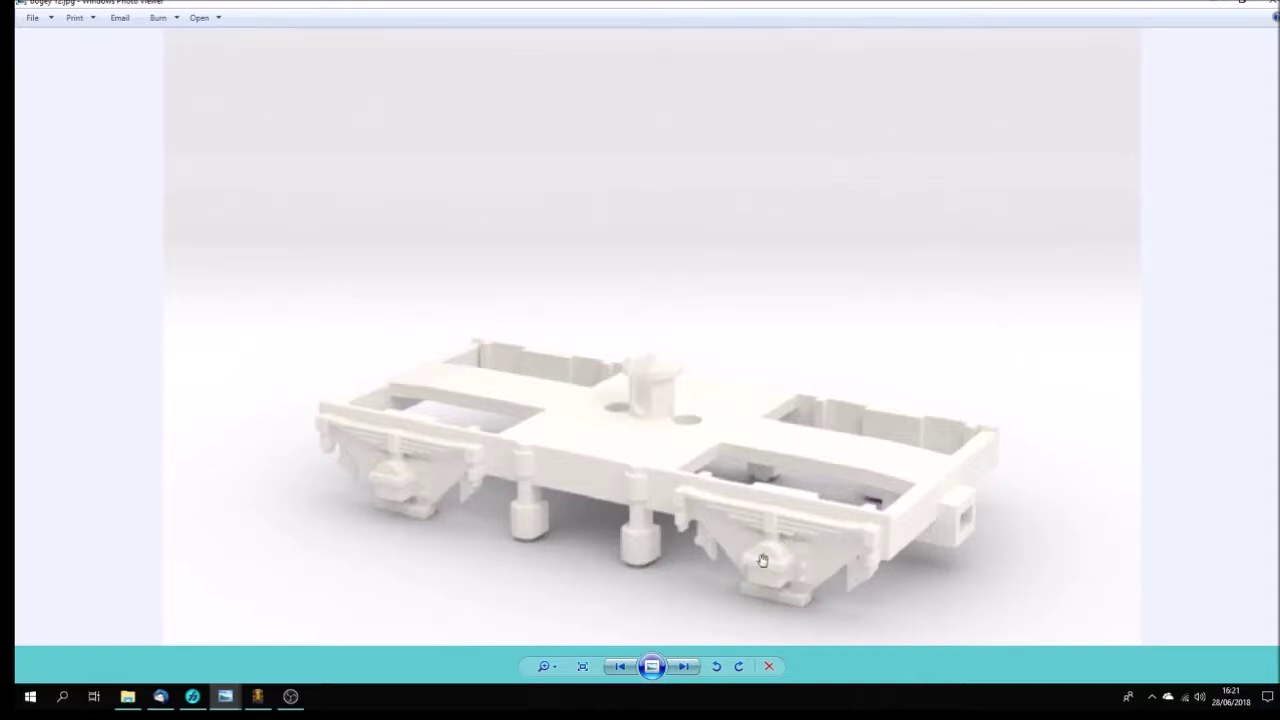
{"action": "scroll", "coordinate": [638, 509], "scroll_direction": "down", "scroll_amount": 1}
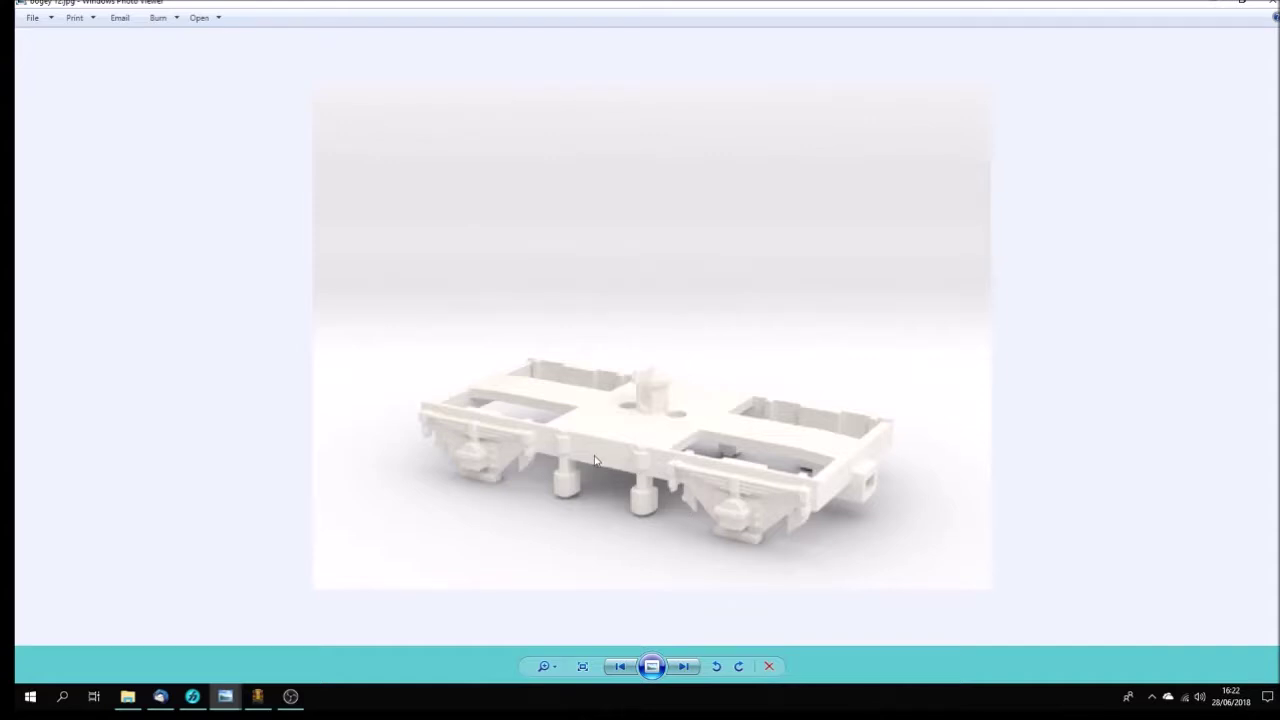
{"action": "key", "text": "Right"}
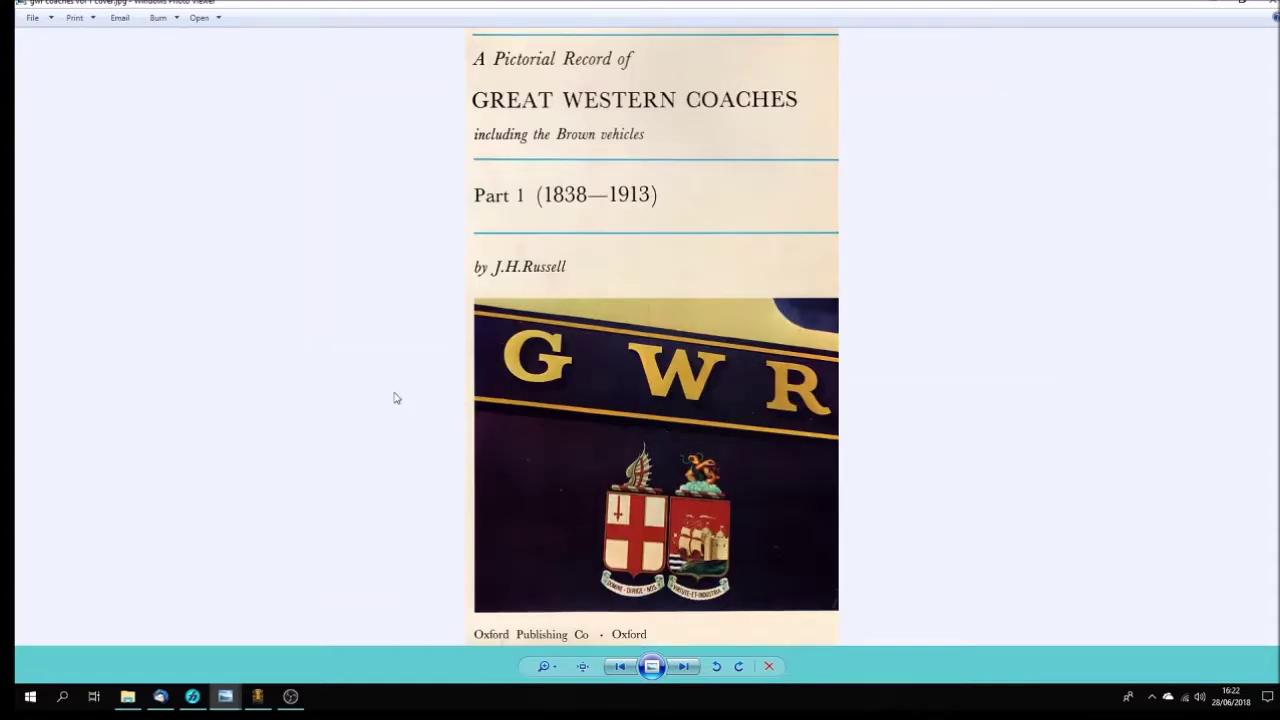
Switch to gmax, open the recent file frame 3 2.gmax, and view the coach underframe from low and high angles
{"action": "left_click", "coordinate": [257, 696]}
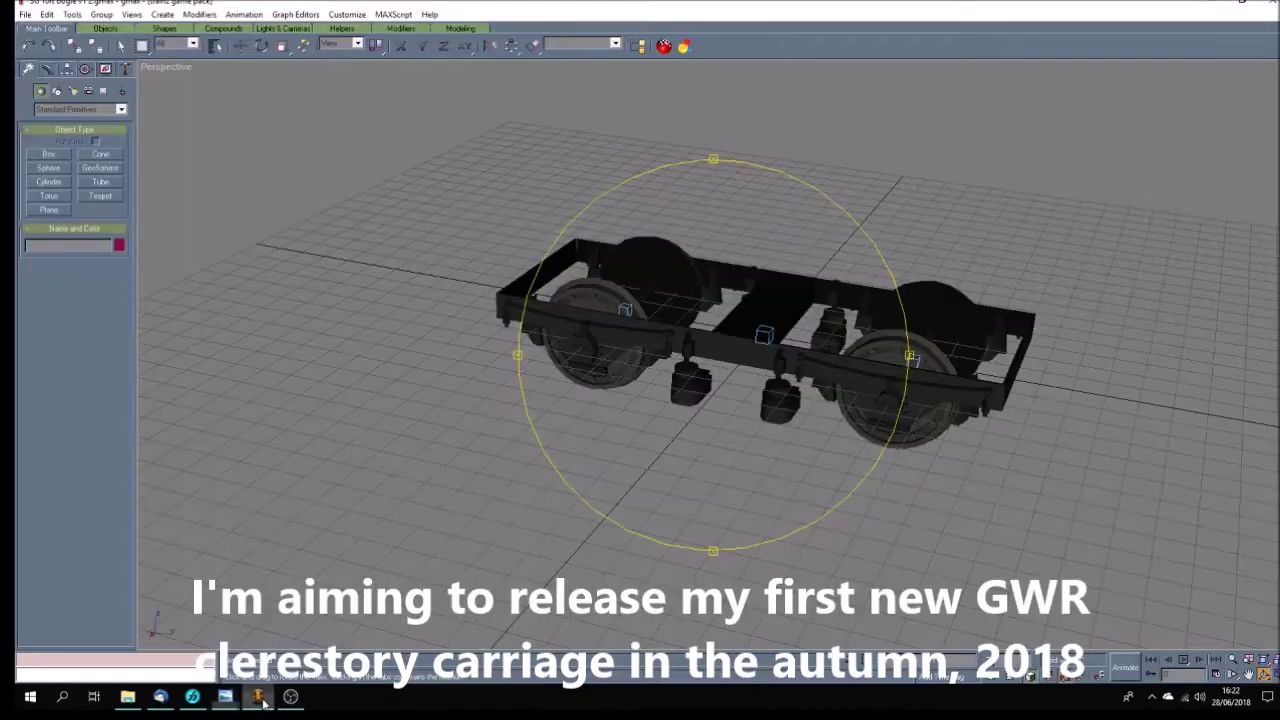
{"action": "left_click_drag", "start_coordinate": [717, 437], "coordinate": [269, 279]}
{"action": "left_click", "coordinate": [25, 14]}
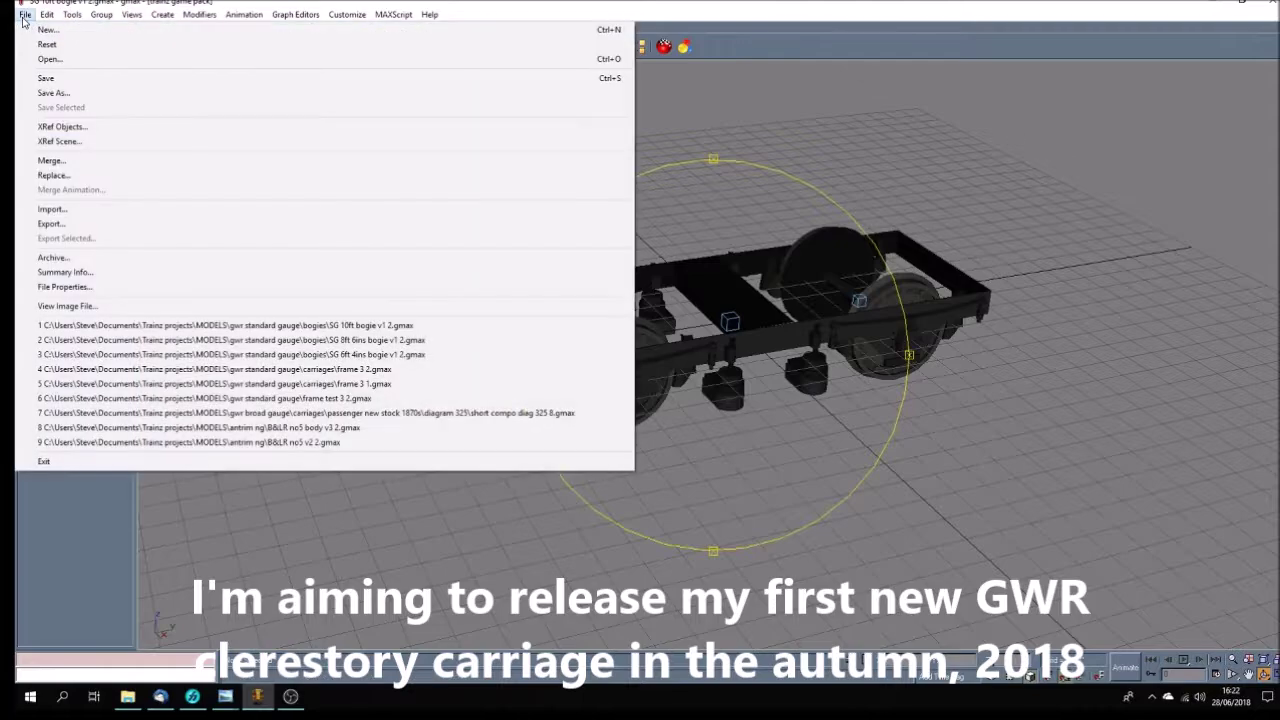
{"action": "left_click", "coordinate": [431, 371]}
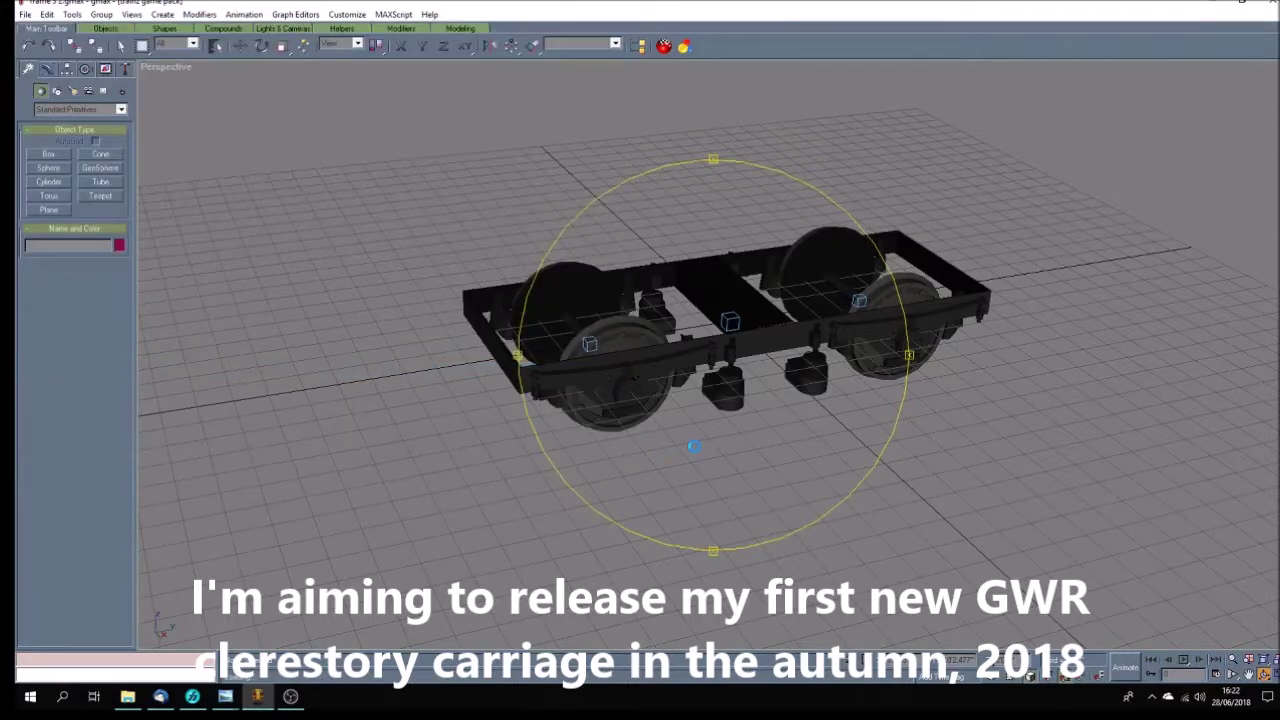
{"action": "left_click_drag", "start_coordinate": [665, 446], "coordinate": [748, 420]}
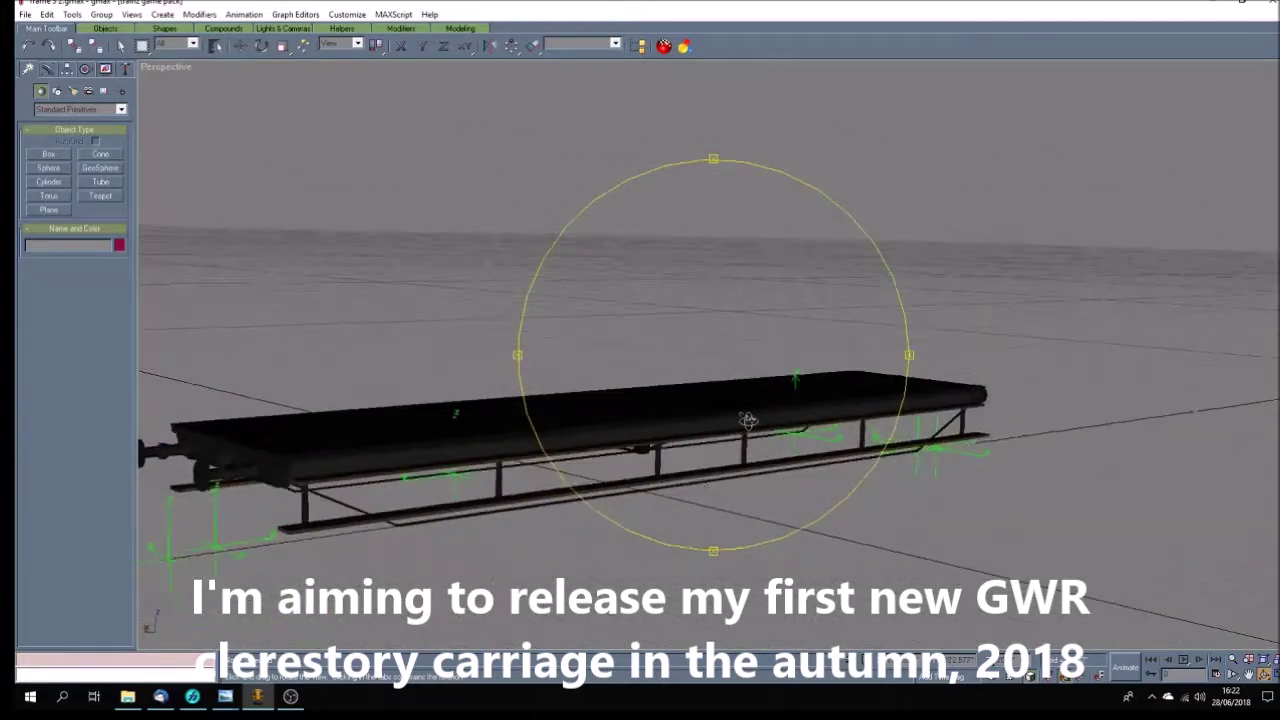
{"action": "left_click_drag", "start_coordinate": [699, 487], "coordinate": [663, 525]}
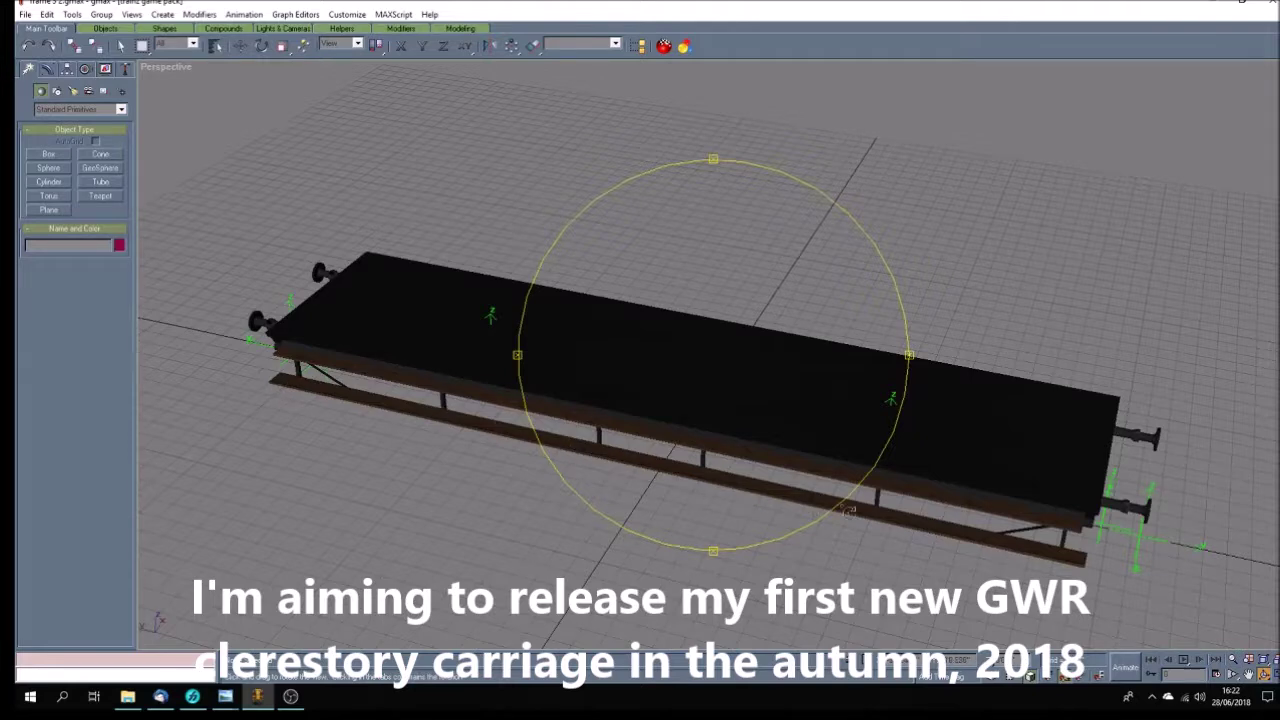
{"action": "left_click_drag", "start_coordinate": [680, 517], "coordinate": [704, 513]}
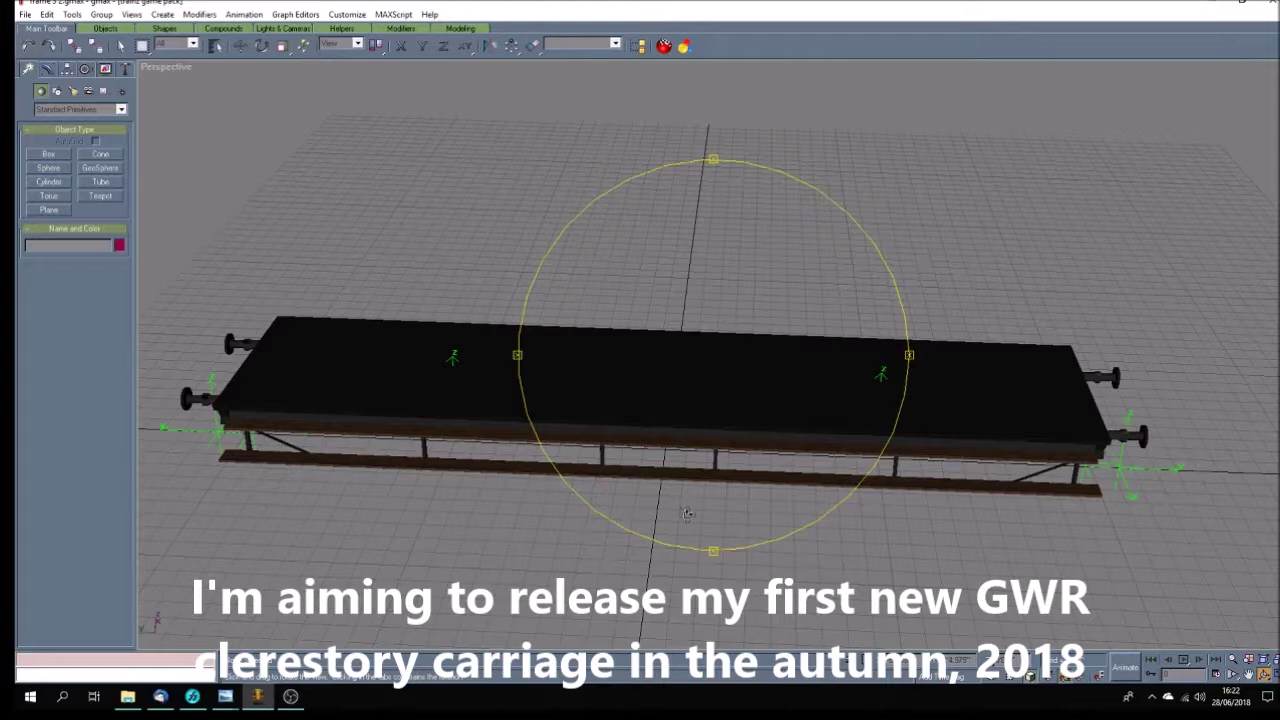
{"action": "left_click_drag", "start_coordinate": [687, 513], "coordinate": [736, 485]}
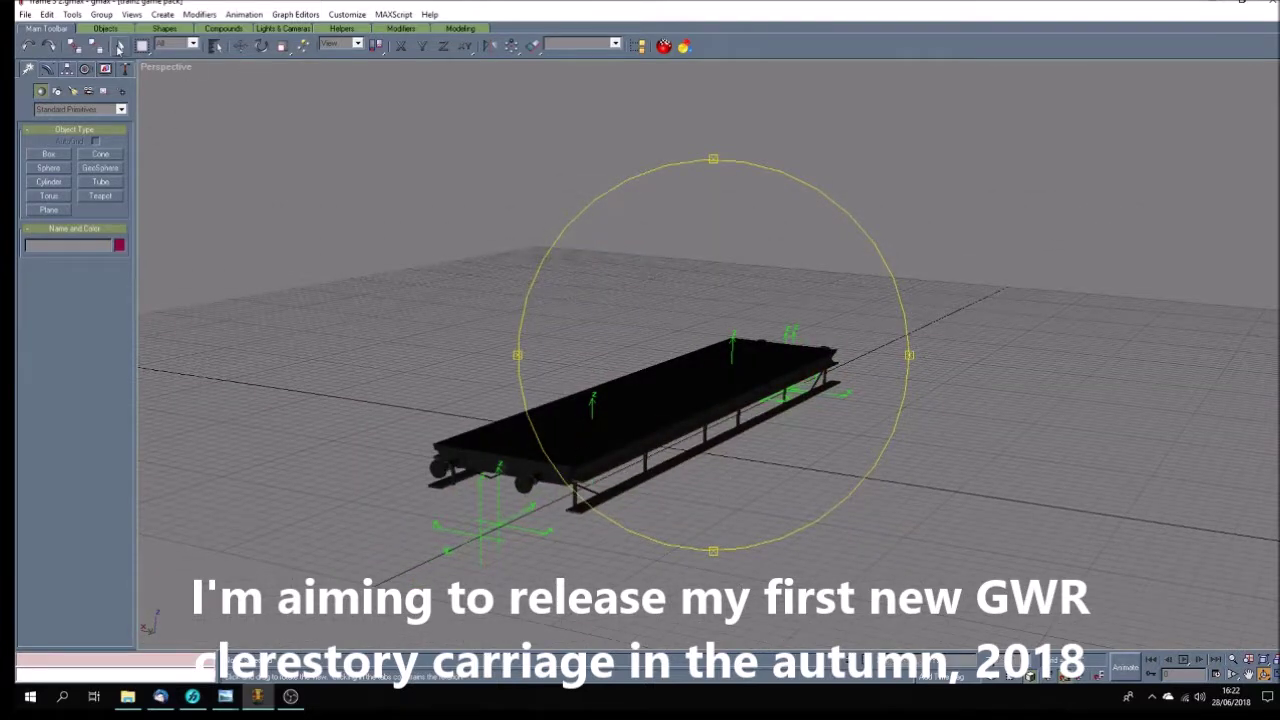
Select in turn the a.limback point, the two bogie attachment points and the coupling point to identify them on the underframe
{"action": "left_click", "coordinate": [120, 45]}
{"action": "left_click", "coordinate": [458, 545]}
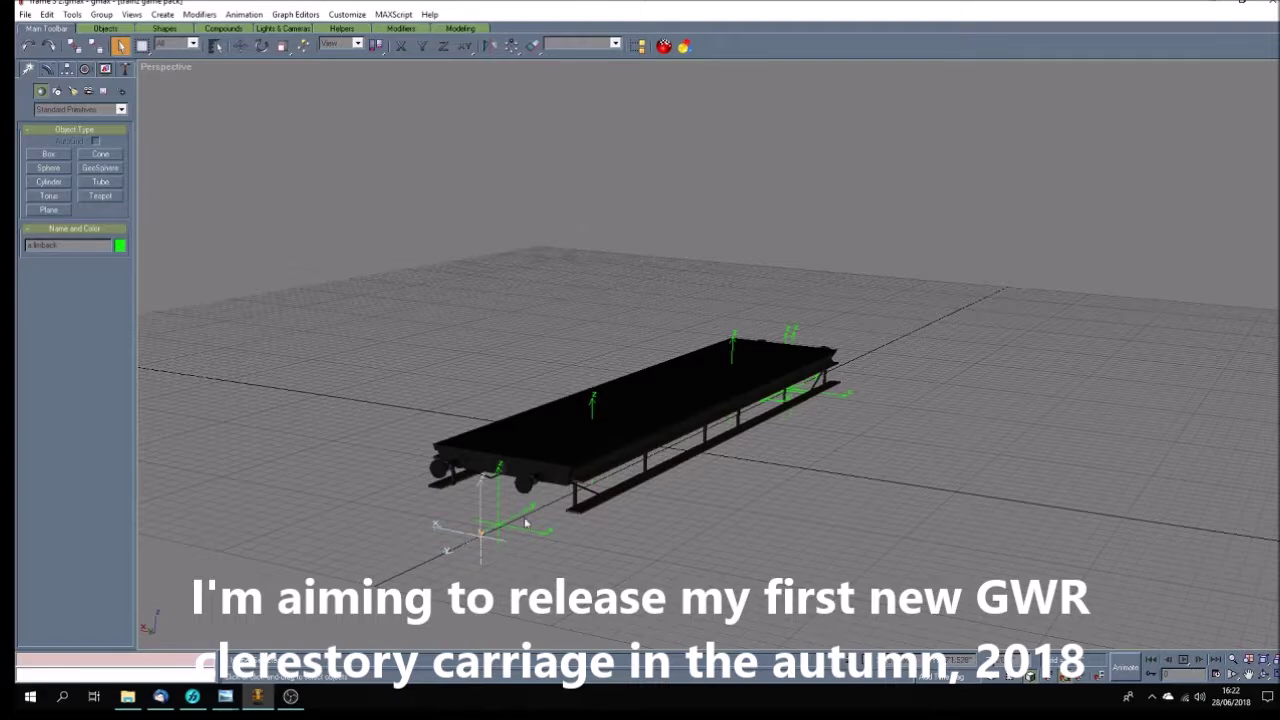
{"action": "left_click", "coordinate": [1263, 673]}
{"action": "mouse_move", "coordinate": [808, 450]}
{"action": "left_mouse_down"}
{"action": "mouse_move", "coordinate": [726, 447]}
{"action": "mouse_move", "coordinate": [700, 430]}
{"action": "mouse_move", "coordinate": [812, 452]}
{"action": "left_mouse_up"}
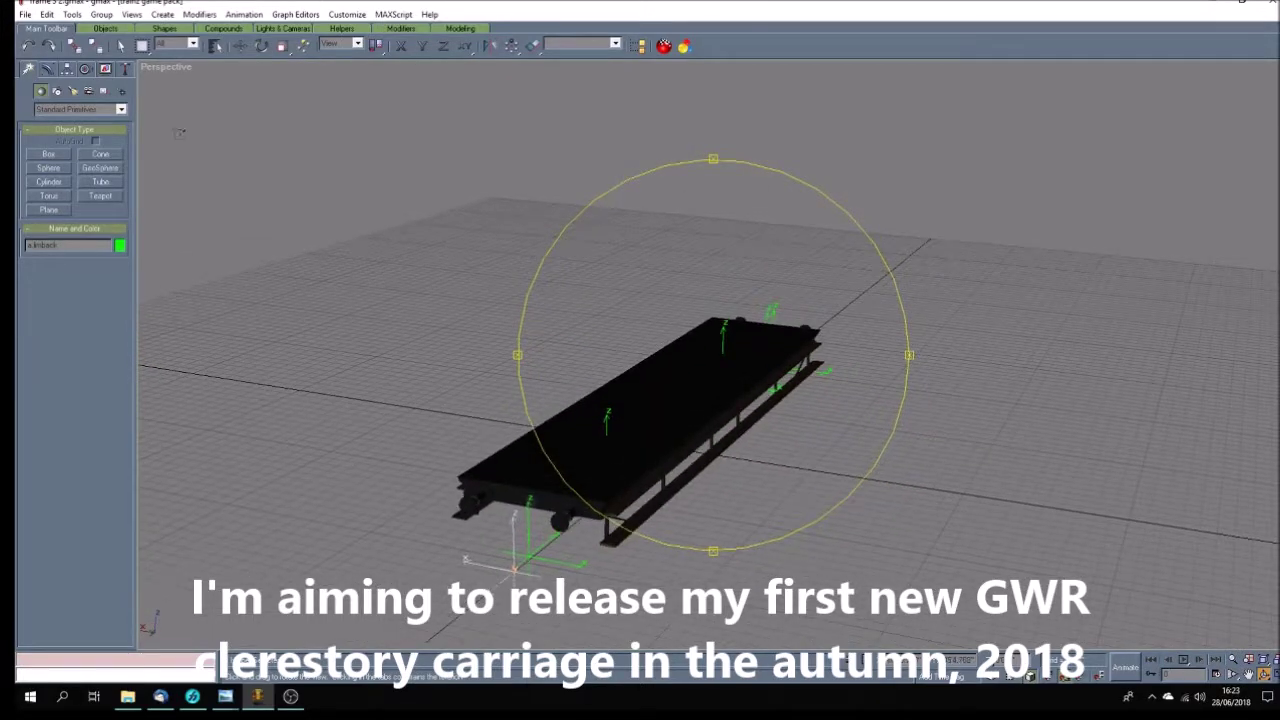
{"action": "left_click", "coordinate": [120, 45]}
{"action": "left_click", "coordinate": [606, 467]}
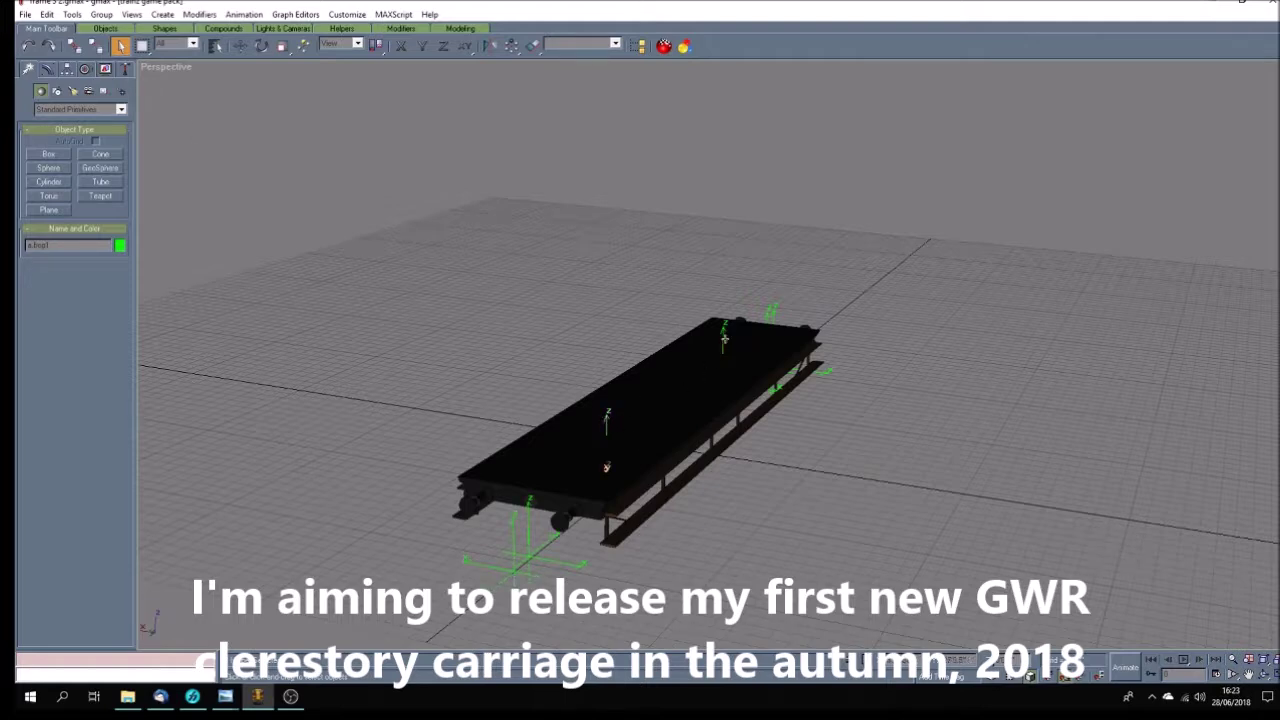
{"action": "left_click", "coordinate": [722, 380]}
{"action": "left_click", "coordinate": [527, 524]}
View the selected coupling point from a low end angle, and clear the selection
{"action": "left_click", "coordinate": [1264, 676]}
{"action": "left_click_drag", "start_coordinate": [770, 487], "coordinate": [696, 475]}
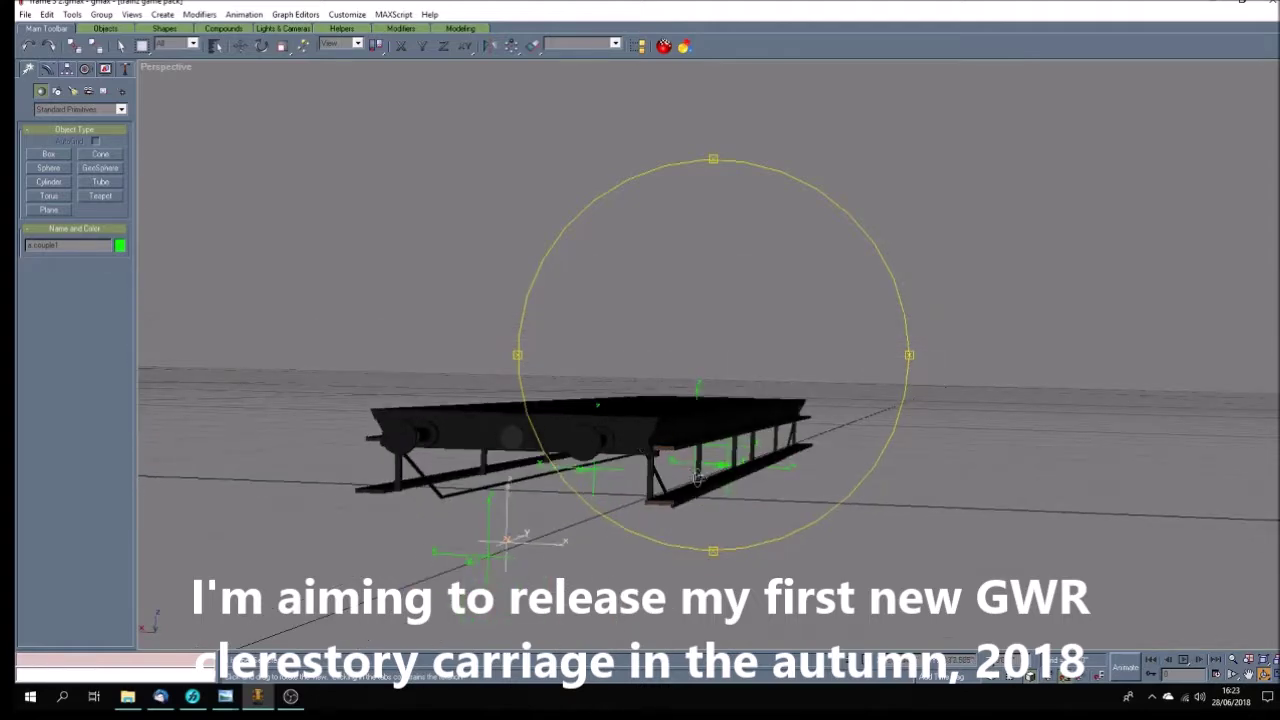
{"action": "mouse_move", "coordinate": [697, 478]}
{"action": "left_mouse_down"}
{"action": "mouse_move", "coordinate": [714, 486]}
{"action": "mouse_move", "coordinate": [686, 496]}
{"action": "left_mouse_up"}
{"action": "left_click", "coordinate": [120, 45]}
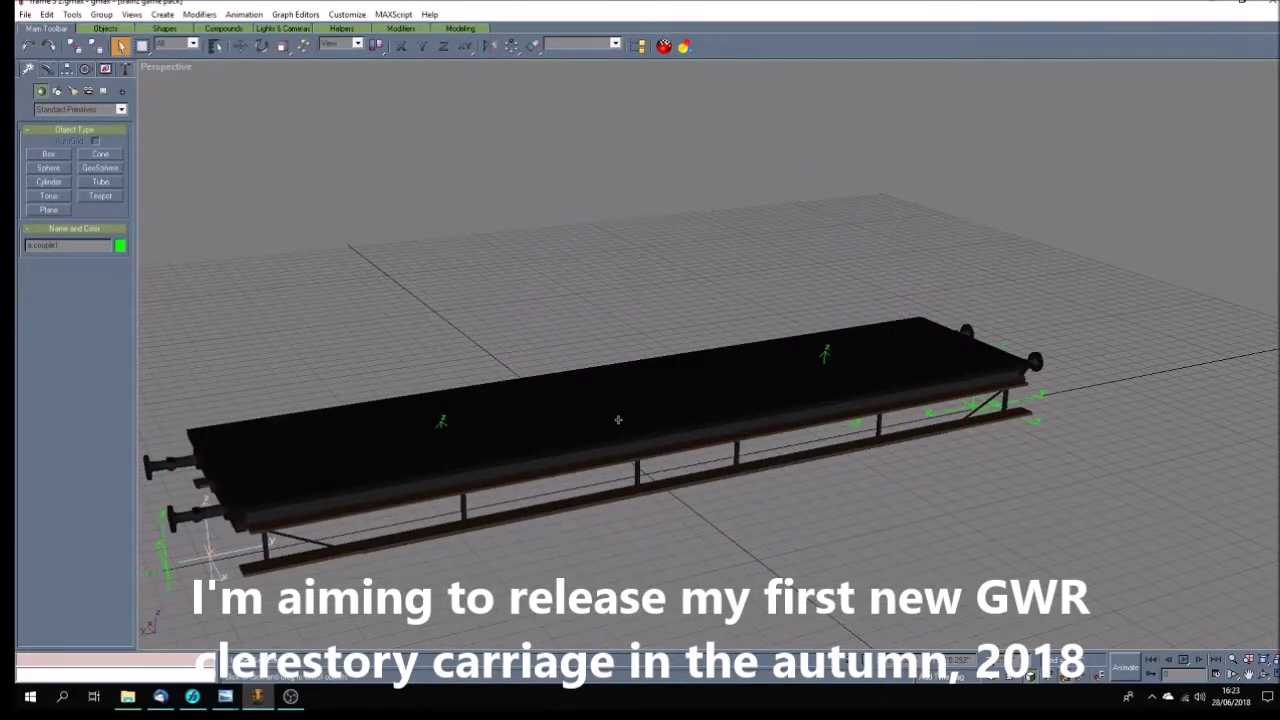
{"action": "left_click", "coordinate": [1265, 678]}
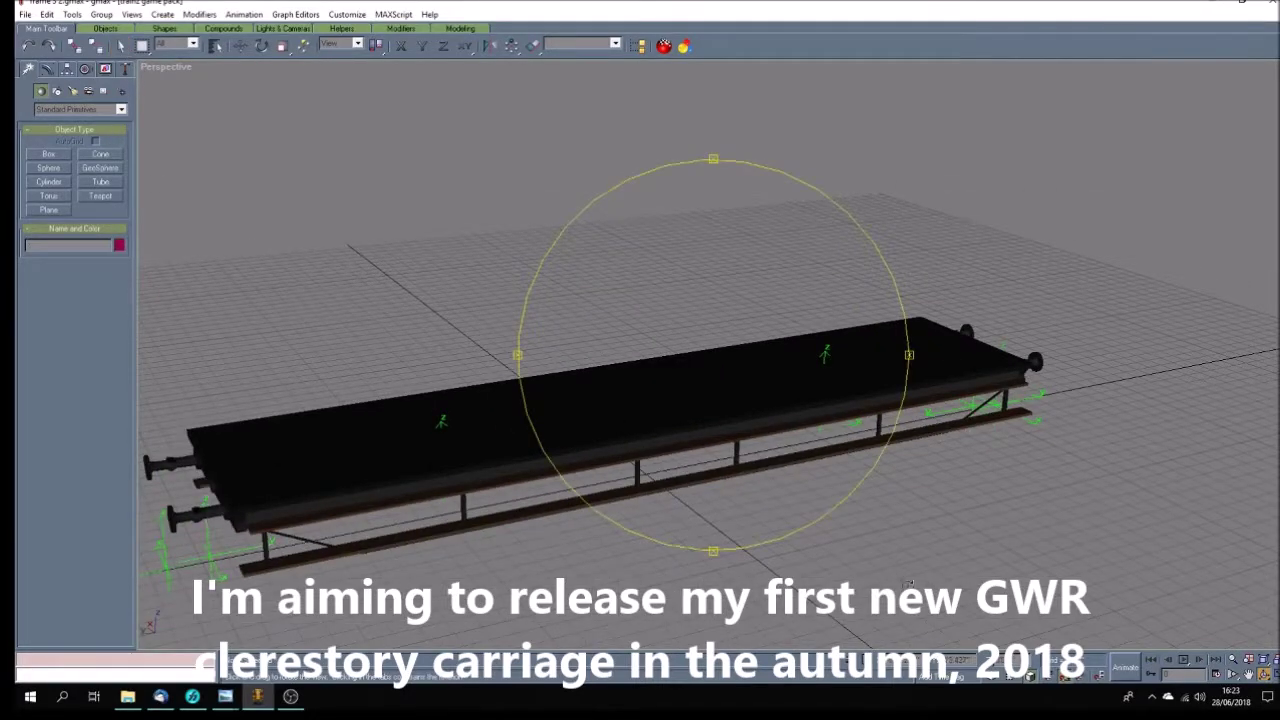
Examine the underframe's truss rods, footboards and underside from below and from a low side angle
{"action": "left_click_drag", "start_coordinate": [722, 468], "coordinate": [748, 450]}
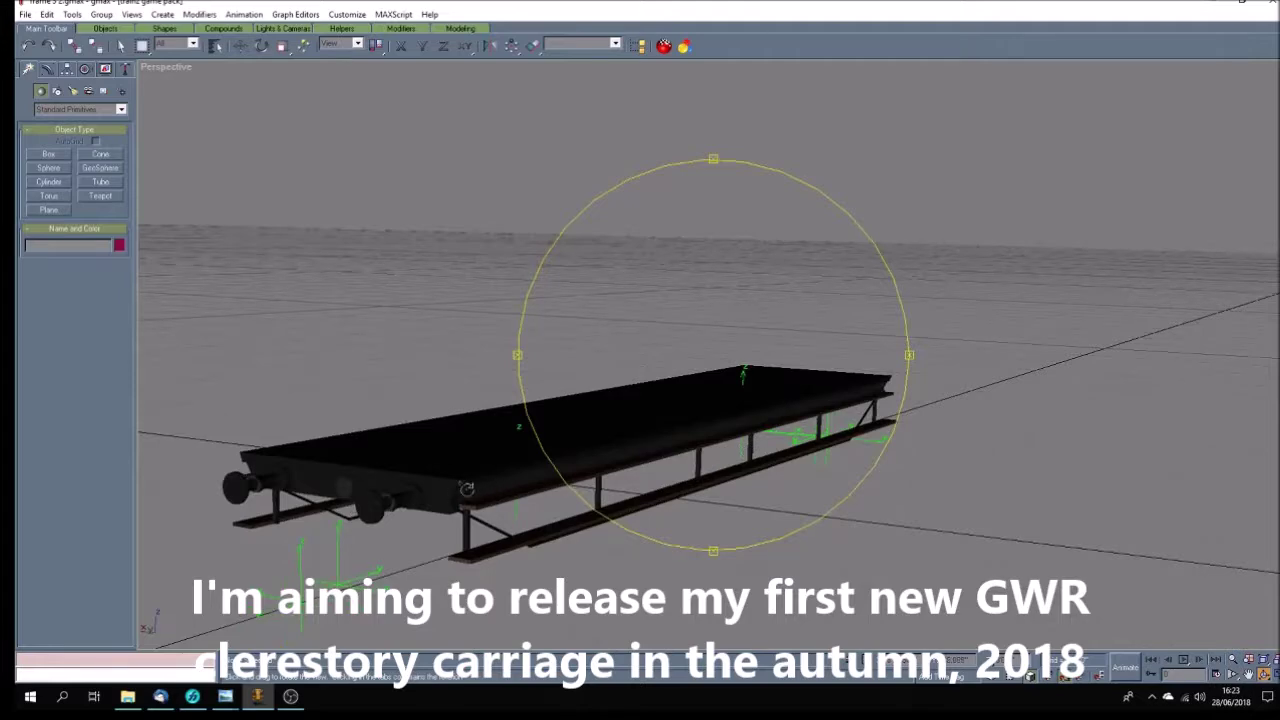
{"action": "left_click_drag", "start_coordinate": [680, 490], "coordinate": [698, 466]}
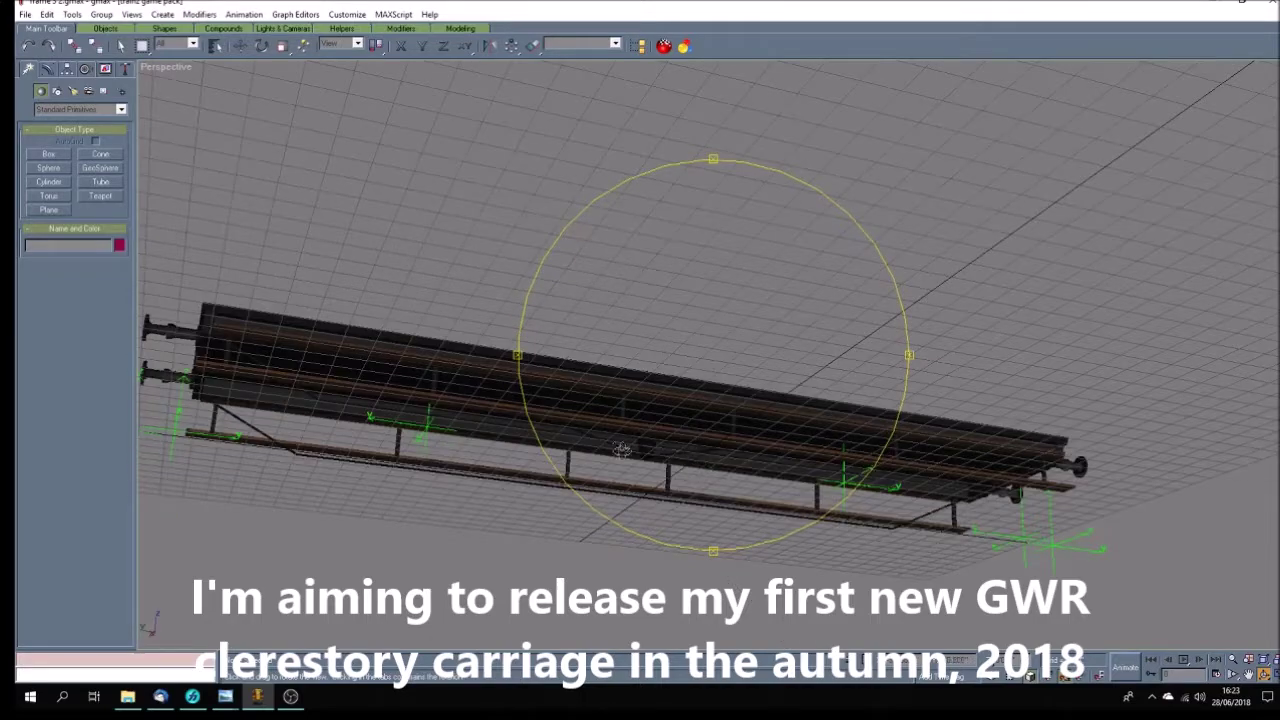
{"action": "left_click_drag", "start_coordinate": [683, 510], "coordinate": [710, 526]}
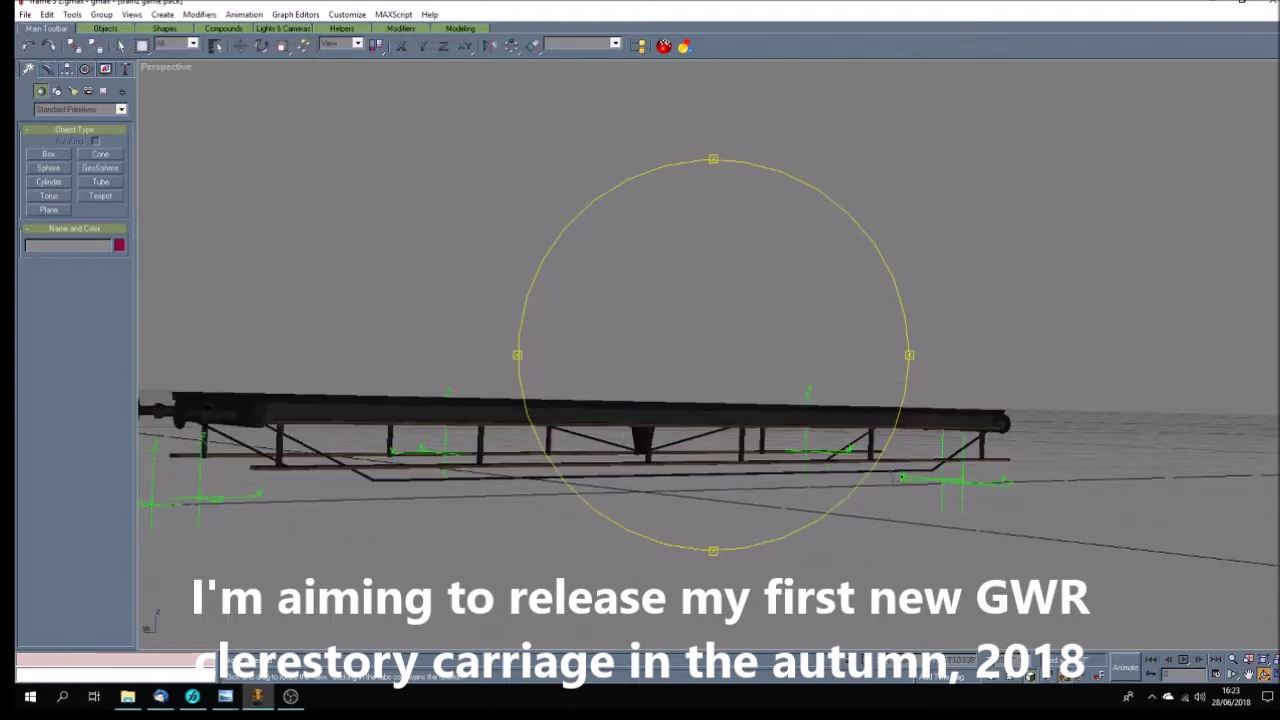
{"action": "left_click_drag", "start_coordinate": [820, 500], "coordinate": [750, 490]}
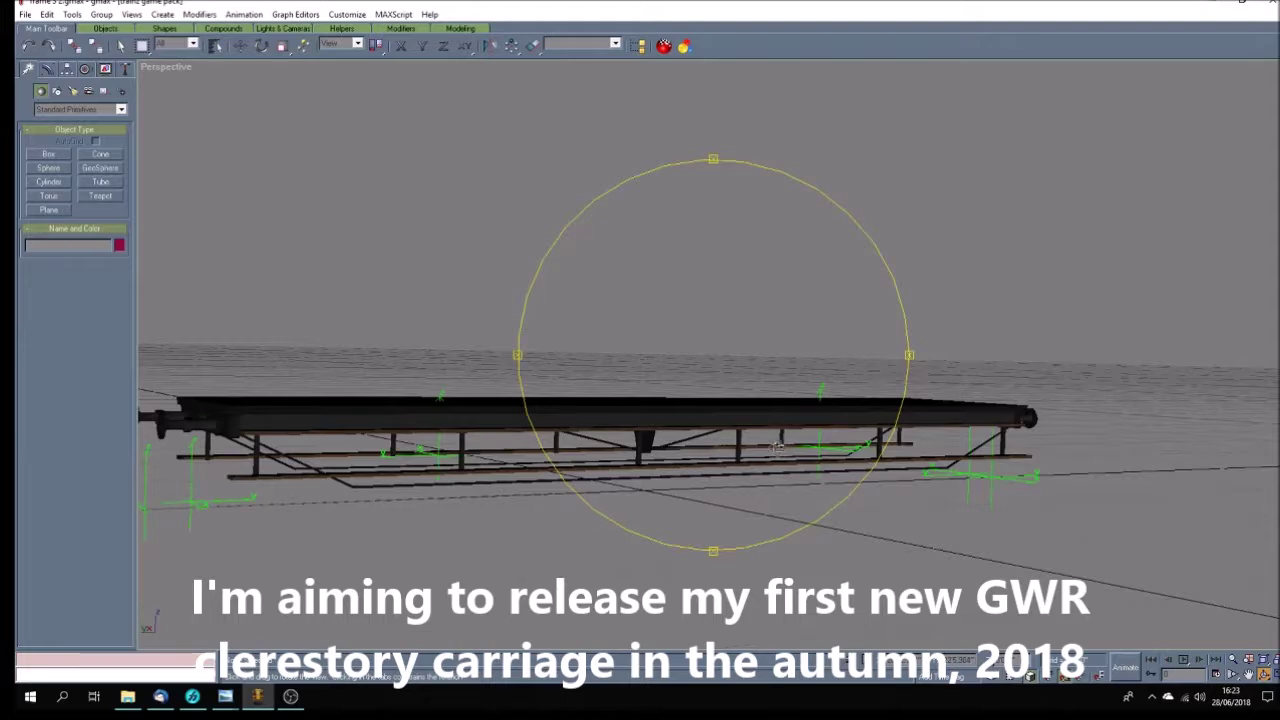
{"action": "left_click_drag", "start_coordinate": [724, 454], "coordinate": [700, 476]}
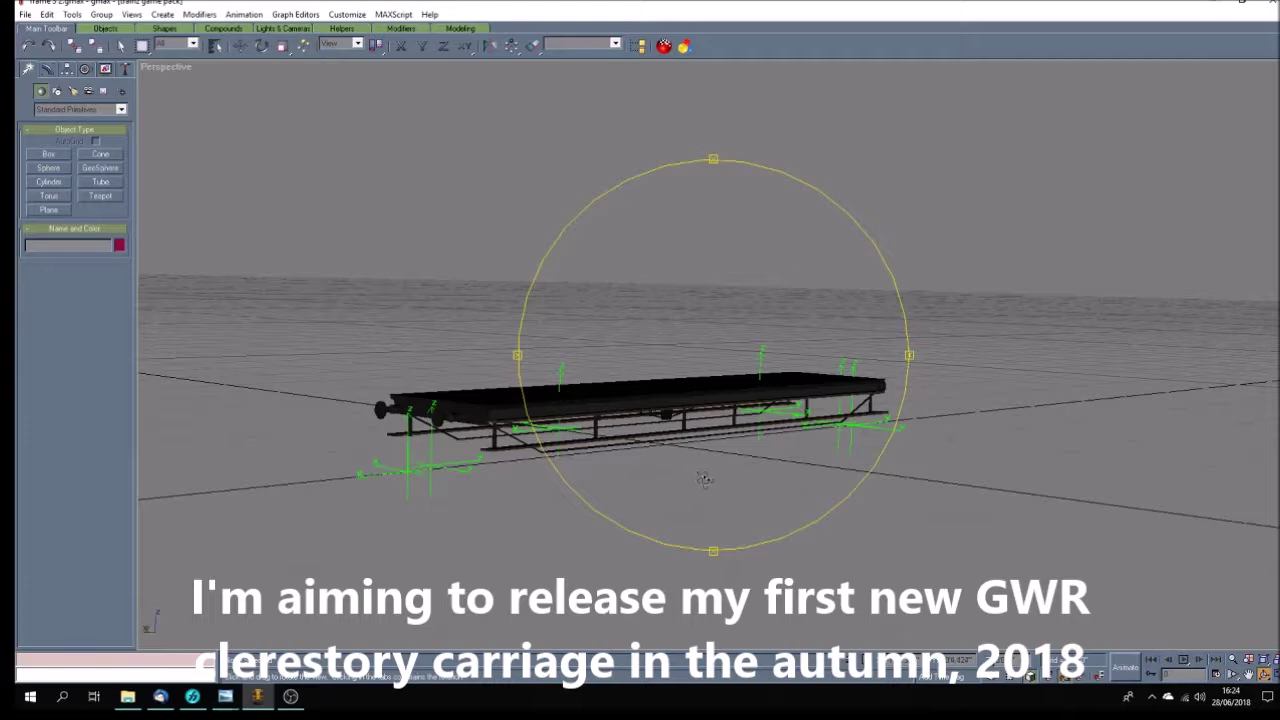
{"action": "left_click_drag", "start_coordinate": [686, 474], "coordinate": [672, 488]}
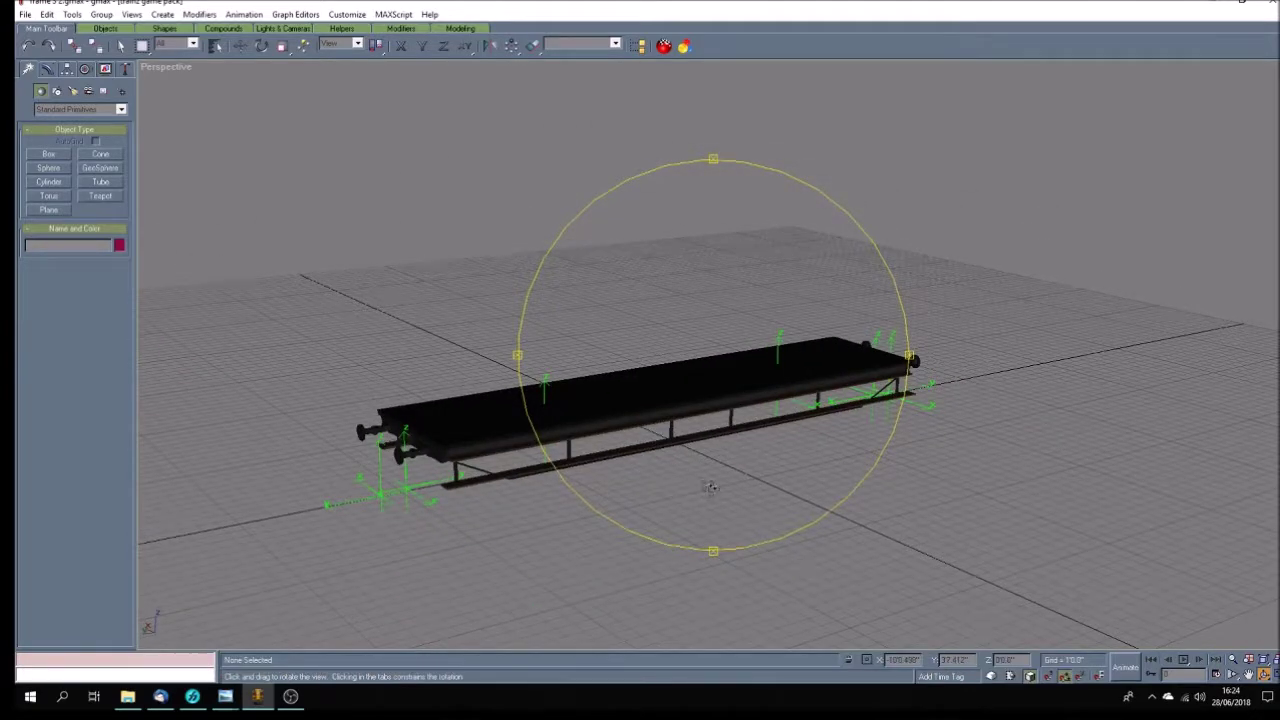
Examine the complete underframe with its buffers and attachment points from the end and from both sides
{"action": "key", "text": "shift+z"}
{"action": "left_click_drag", "start_coordinate": [735, 486], "coordinate": [820, 483]}
{"action": "left_click_drag", "start_coordinate": [716, 479], "coordinate": [722, 477]}
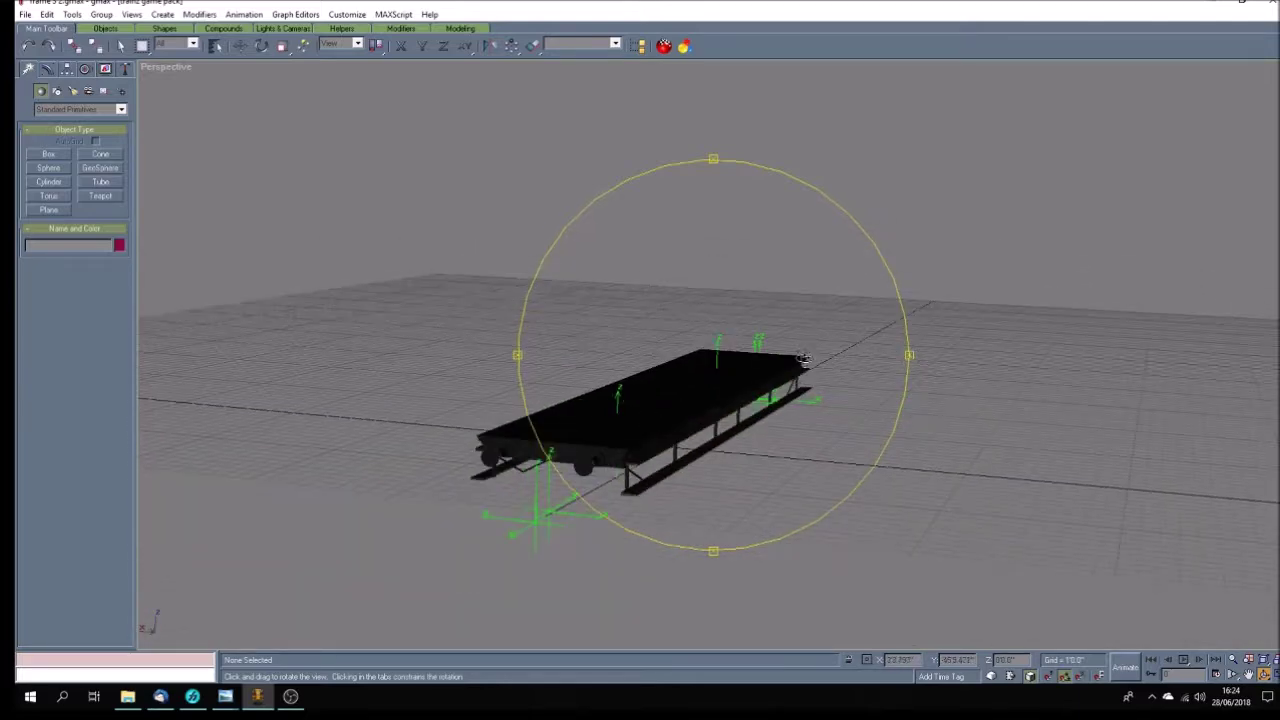
{"action": "left_click_drag", "start_coordinate": [803, 359], "coordinate": [567, 376]}
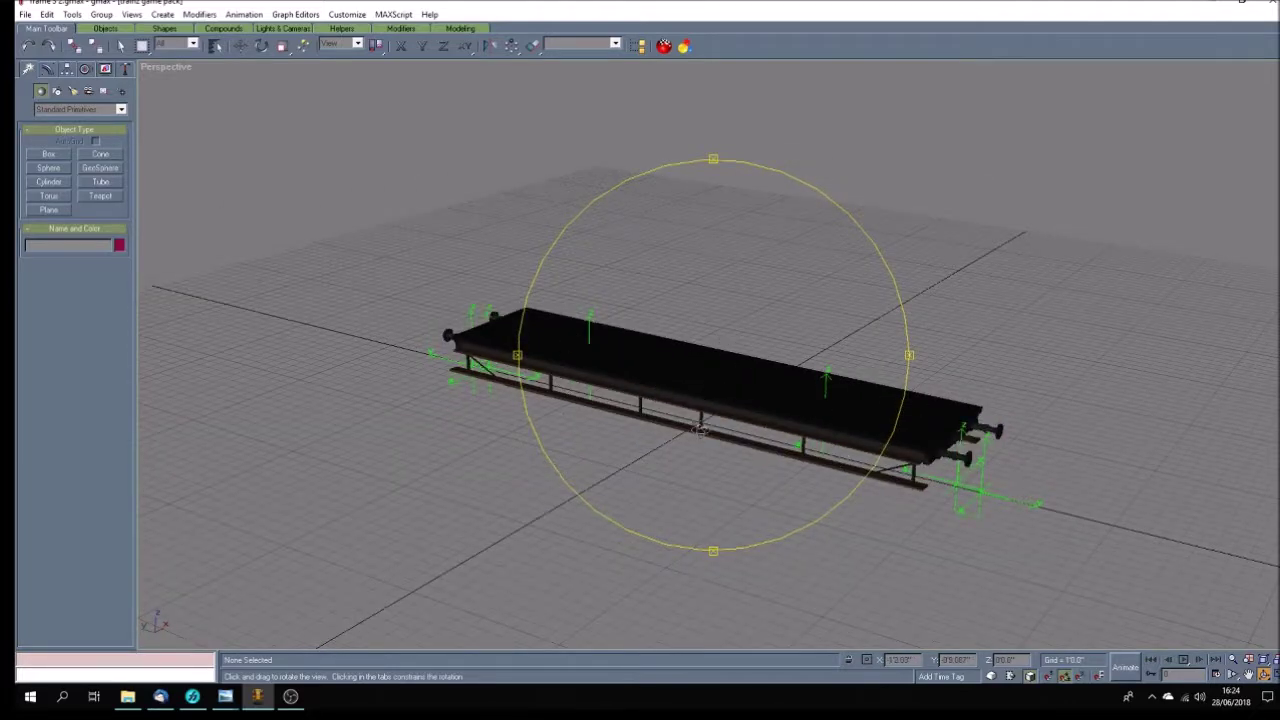
{"action": "left_click_drag", "start_coordinate": [700, 428], "coordinate": [741, 439]}
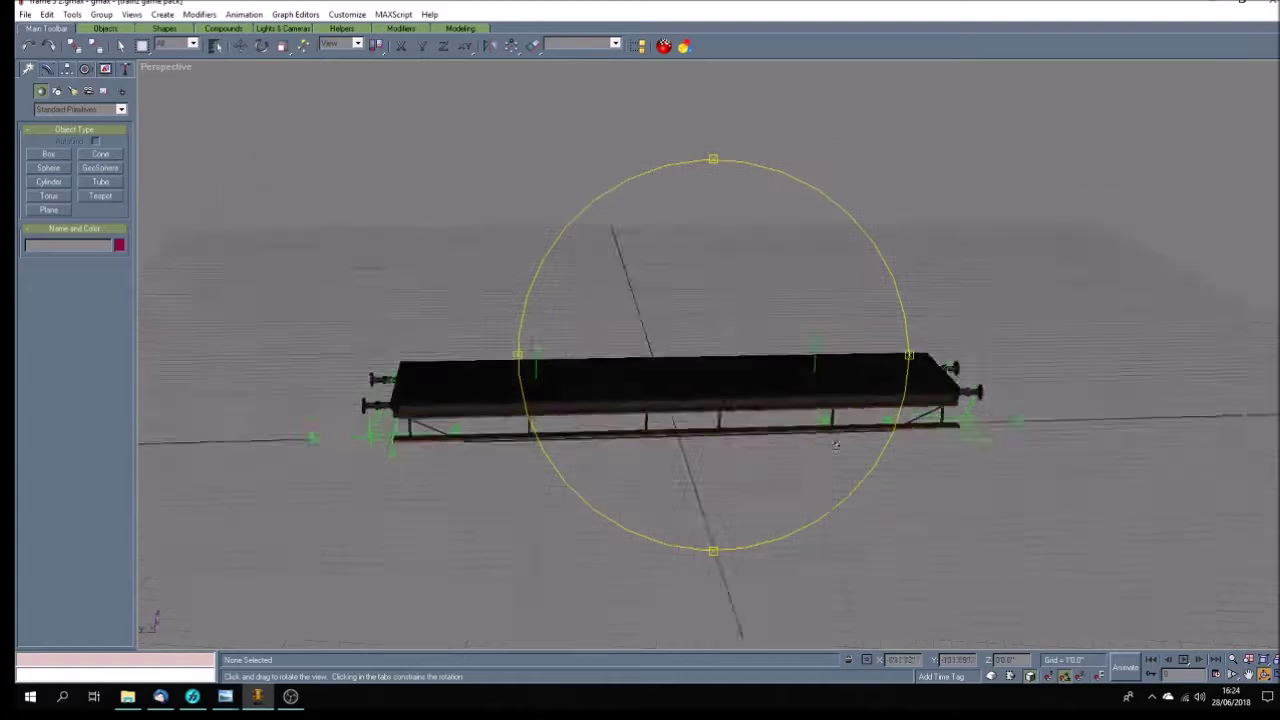
{"action": "left_click_drag", "start_coordinate": [836, 446], "coordinate": [841, 459]}
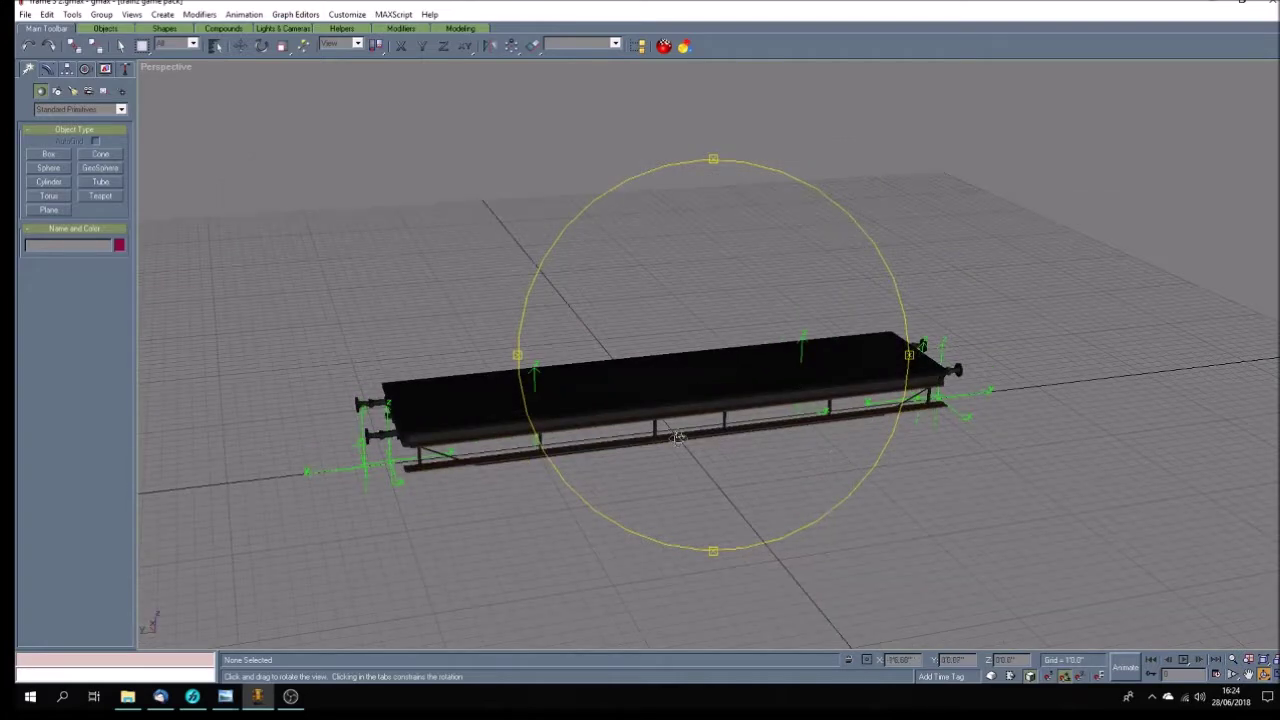
{"action": "mouse_move", "coordinate": [678, 437]}
{"action": "left_mouse_down"}
{"action": "mouse_move", "coordinate": [605, 445]}
{"action": "mouse_move", "coordinate": [723, 449]}
{"action": "mouse_move", "coordinate": [768, 396]}
{"action": "mouse_move", "coordinate": [663, 458]}
{"action": "mouse_move", "coordinate": [675, 460]}
{"action": "left_mouse_up"}
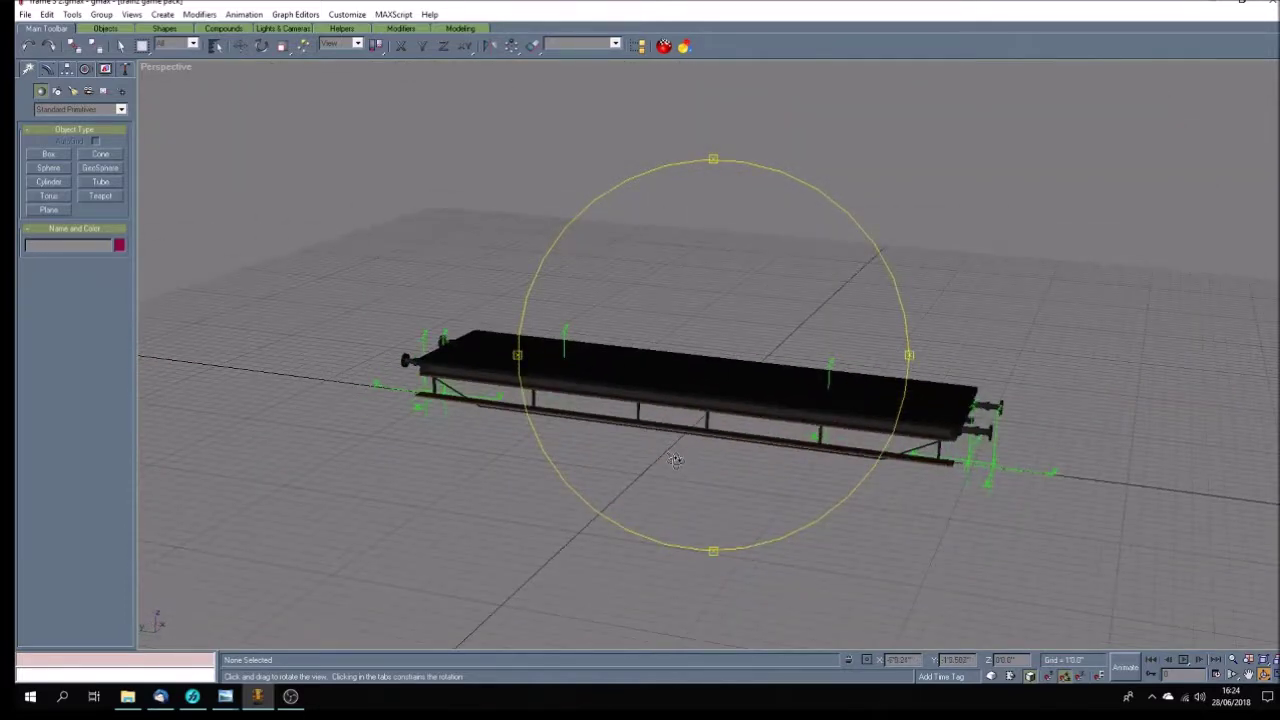
{"action": "key", "text": "shift+z"}
{"action": "key", "text": "shift+z"}
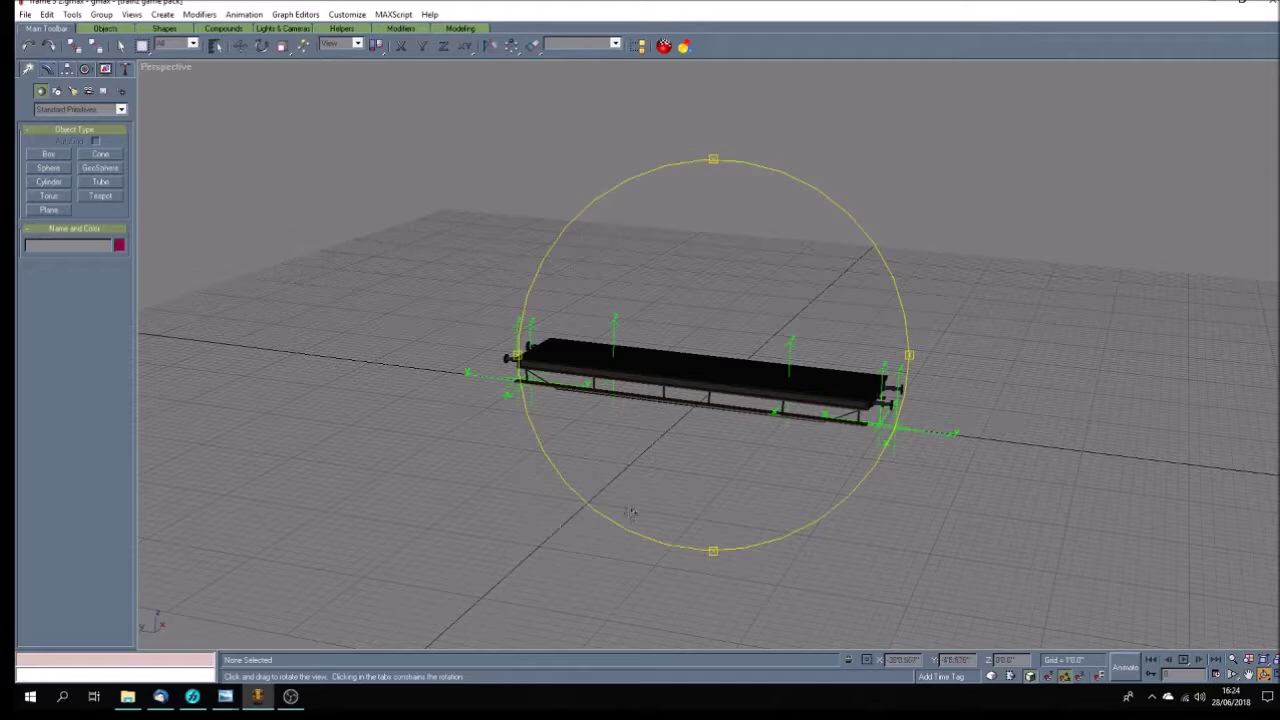
Switch to the C4 3rd artwork in FreeHand, return to the gmax underframe, and bring up the Great Western Coaches cover in Windows Photo Viewer
{"action": "left_click", "coordinate": [193, 697]}
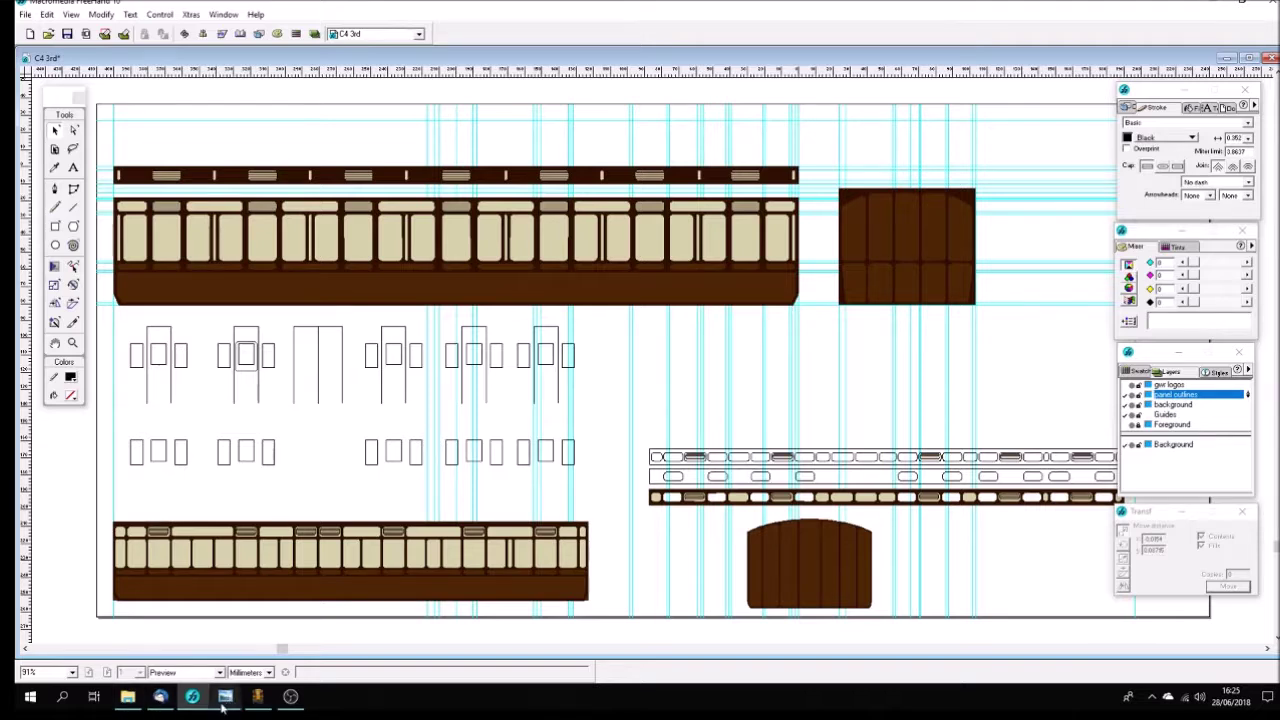
{"action": "left_click", "coordinate": [257, 696]}
{"action": "mouse_move", "coordinate": [690, 490]}
{"action": "left_mouse_down"}
{"action": "mouse_move", "coordinate": [793, 478]}
{"action": "mouse_move", "coordinate": [715, 468]}
{"action": "mouse_move", "coordinate": [720, 477]}
{"action": "left_mouse_up"}
{"action": "mouse_move", "coordinate": [225, 696]}
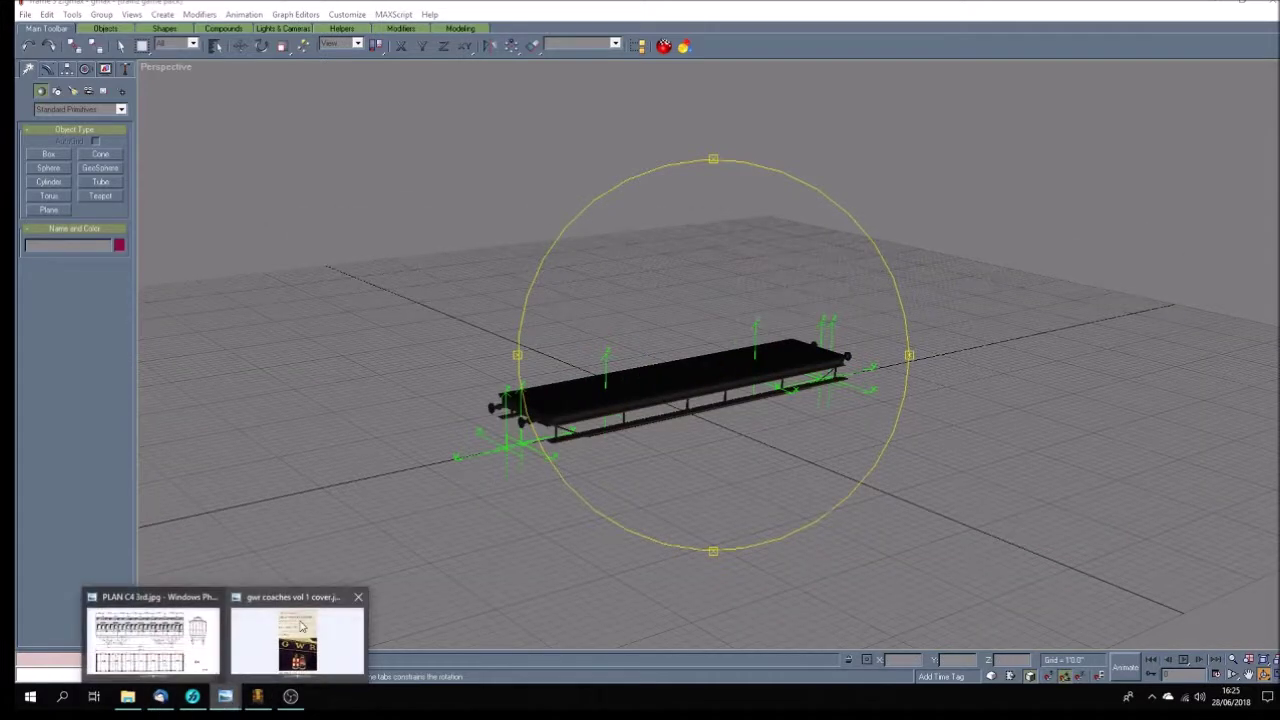
{"action": "left_click", "coordinate": [307, 601]}
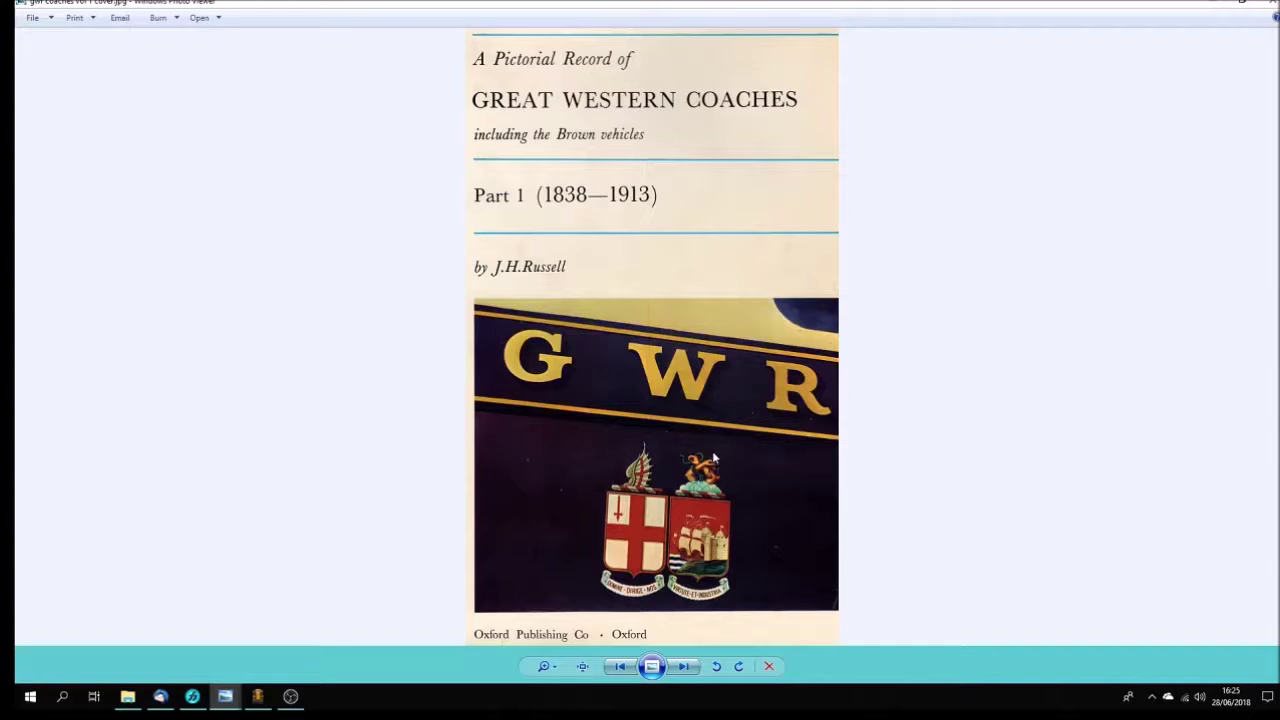